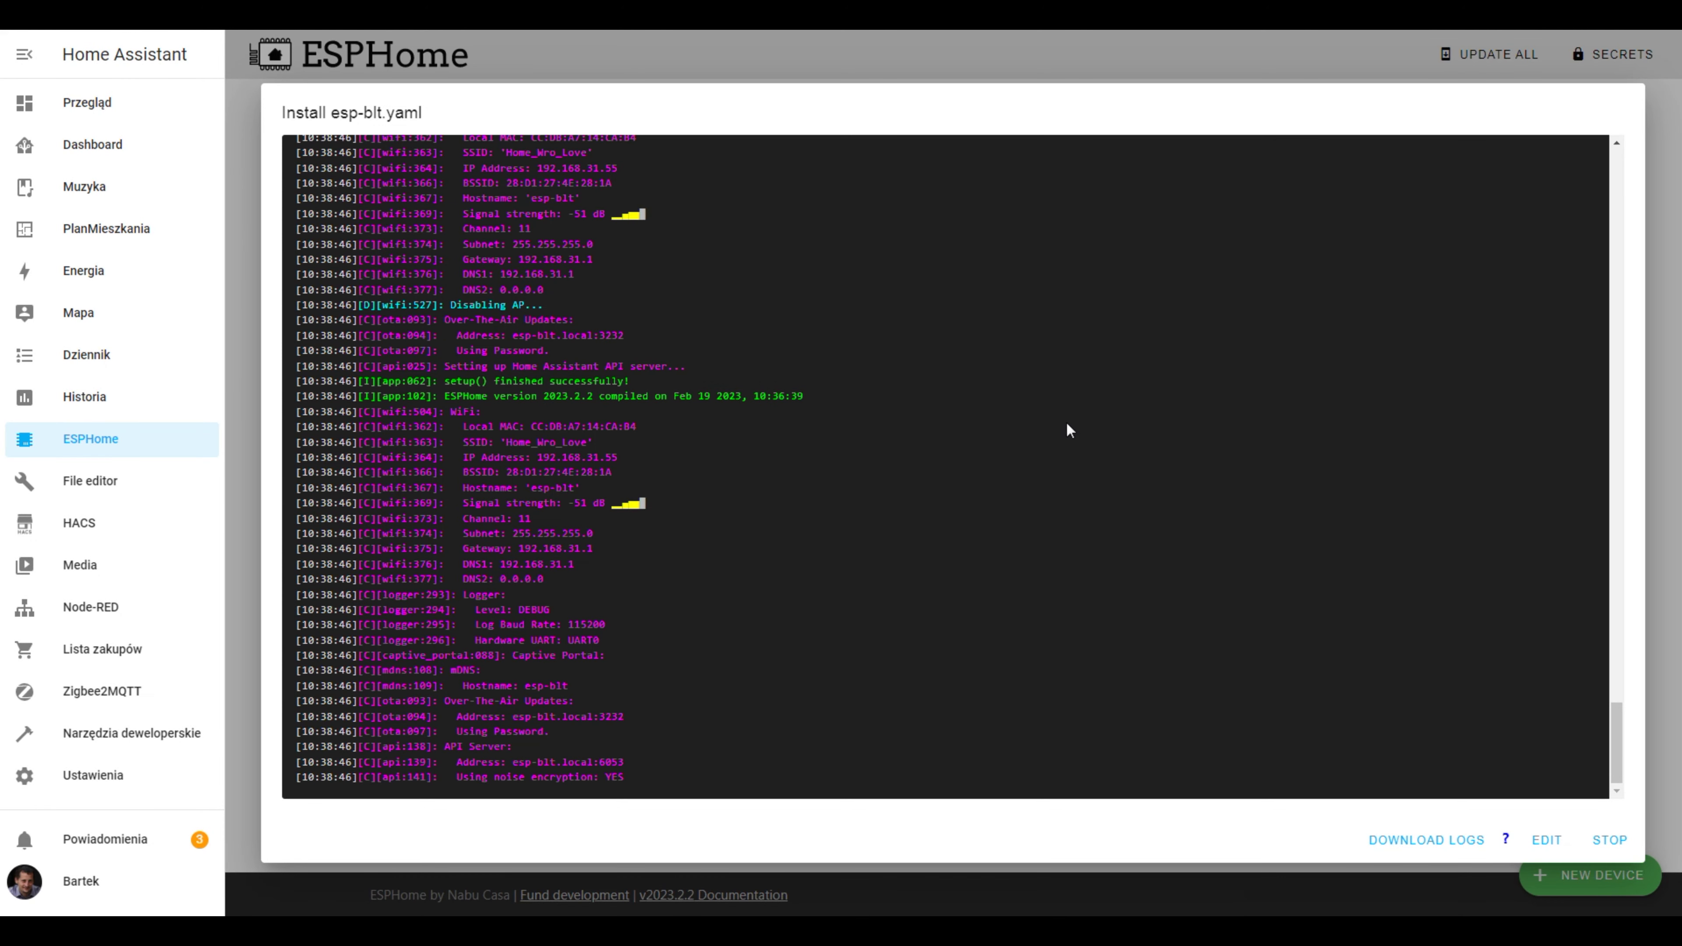
- Close the esp-blt.yaml install log and open the esp-blt device configuration for editing
{"action": "left_click", "coordinate": [1628, 852]}
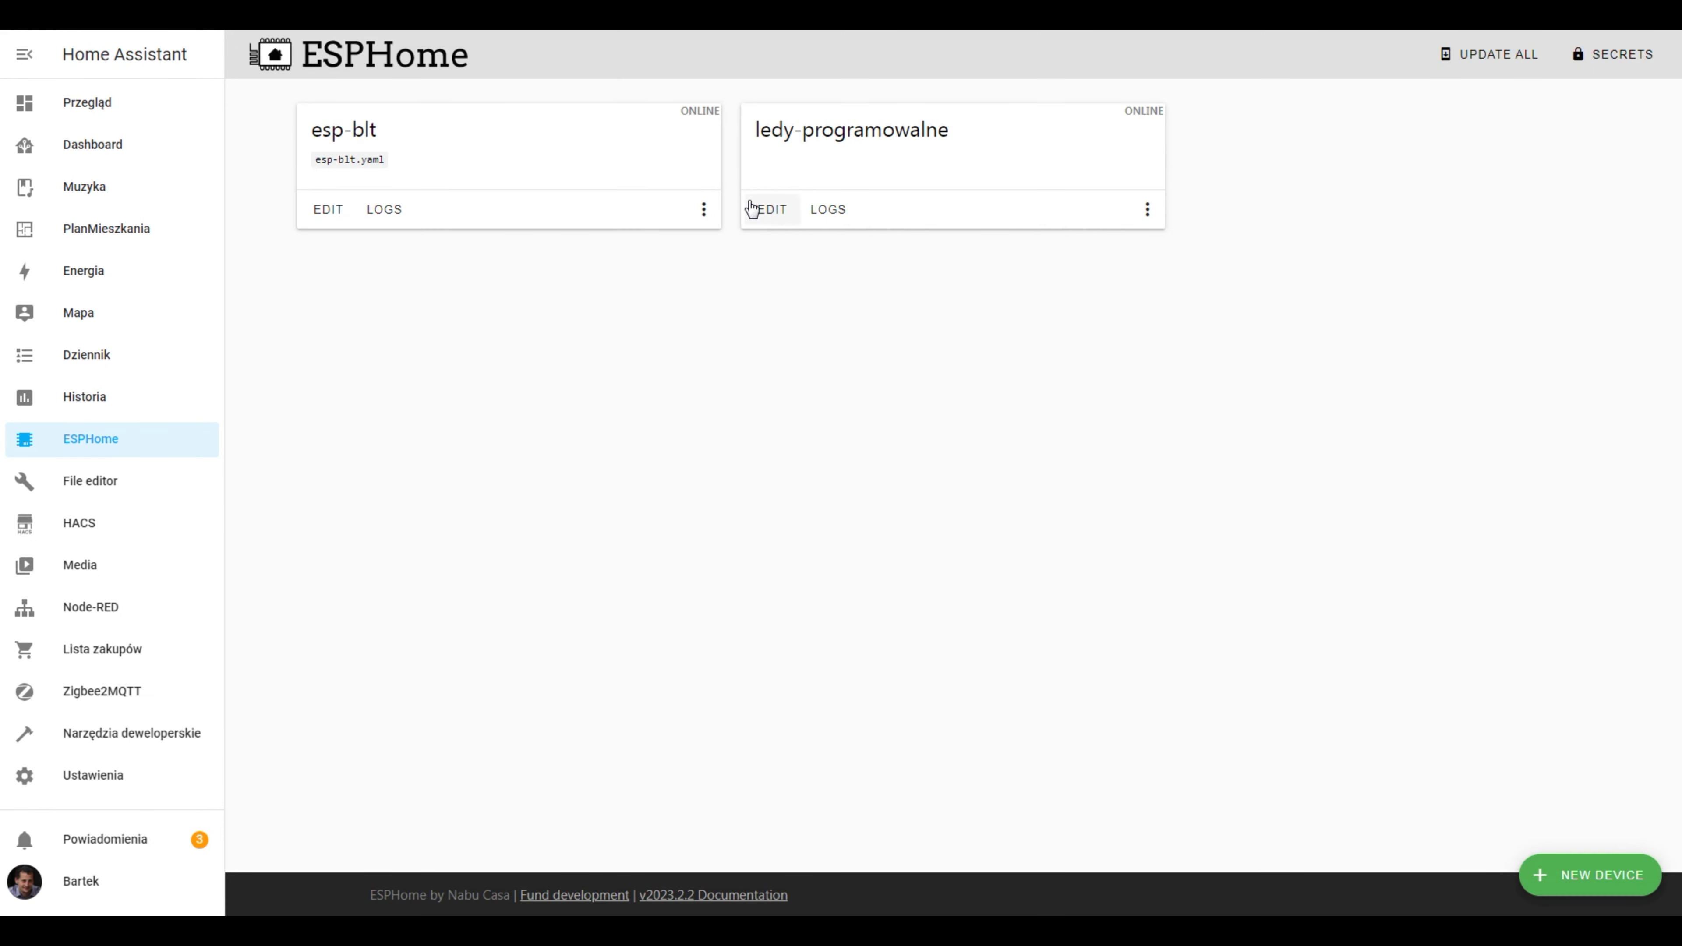
{"action": "left_click", "coordinate": [323, 213]}
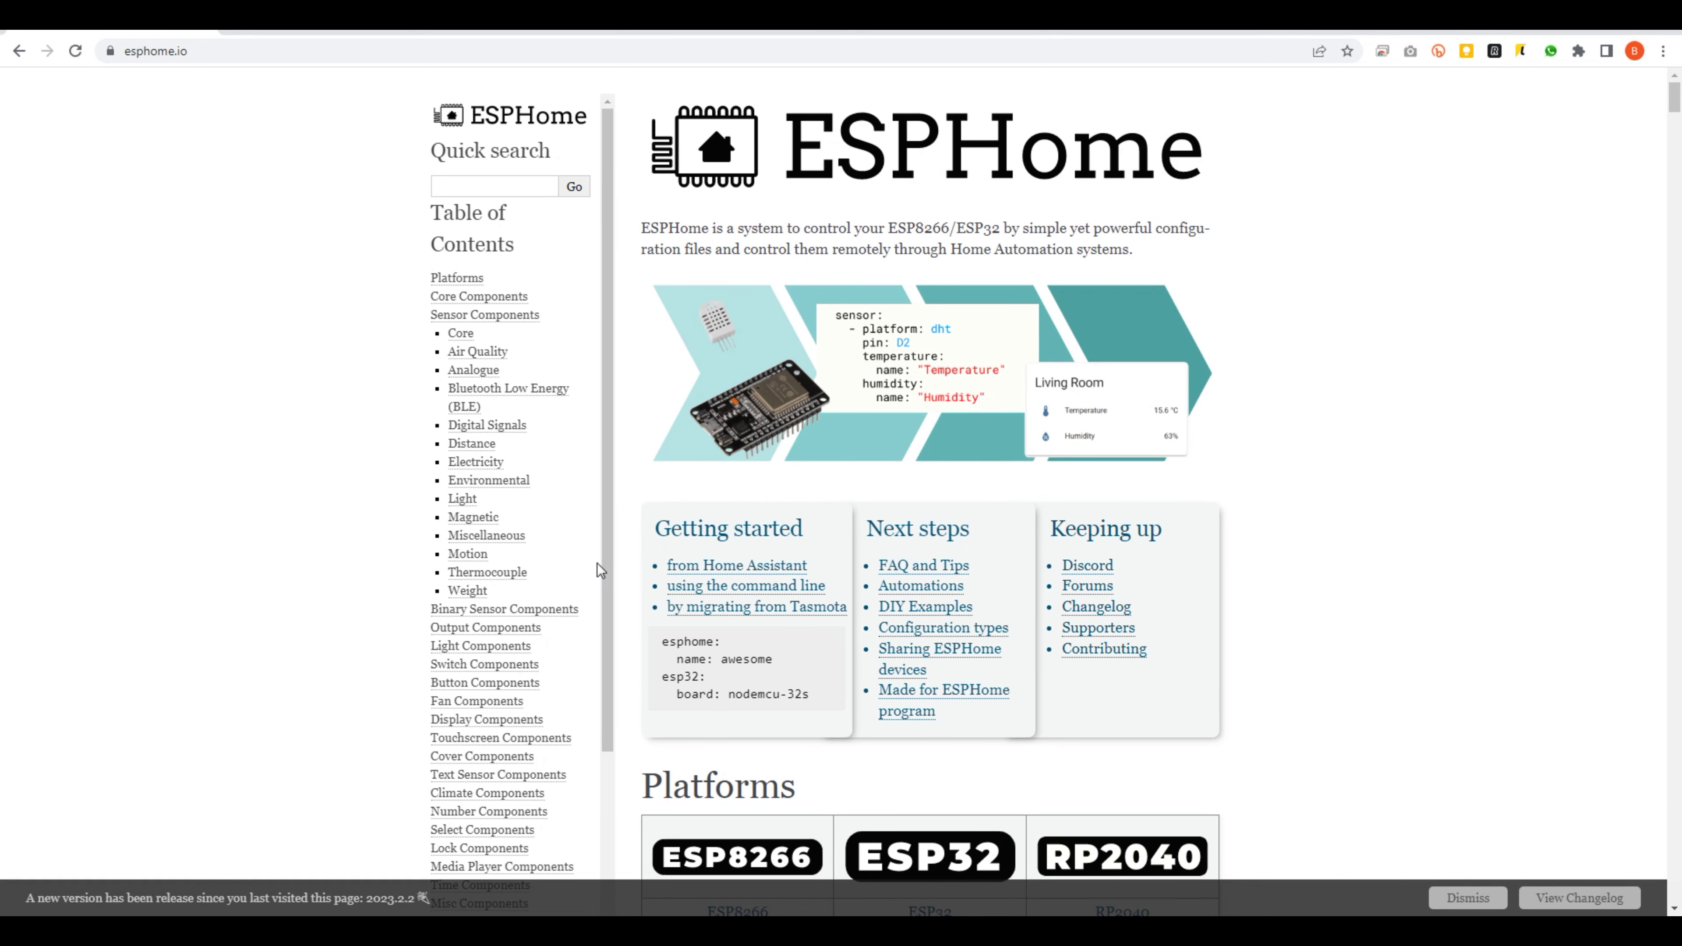
- Search the esphome.io documentation for "xiaomi" and open the Xiaomi Mijia BLE Sensors page
{"action": "left_click", "coordinate": [484, 188]}
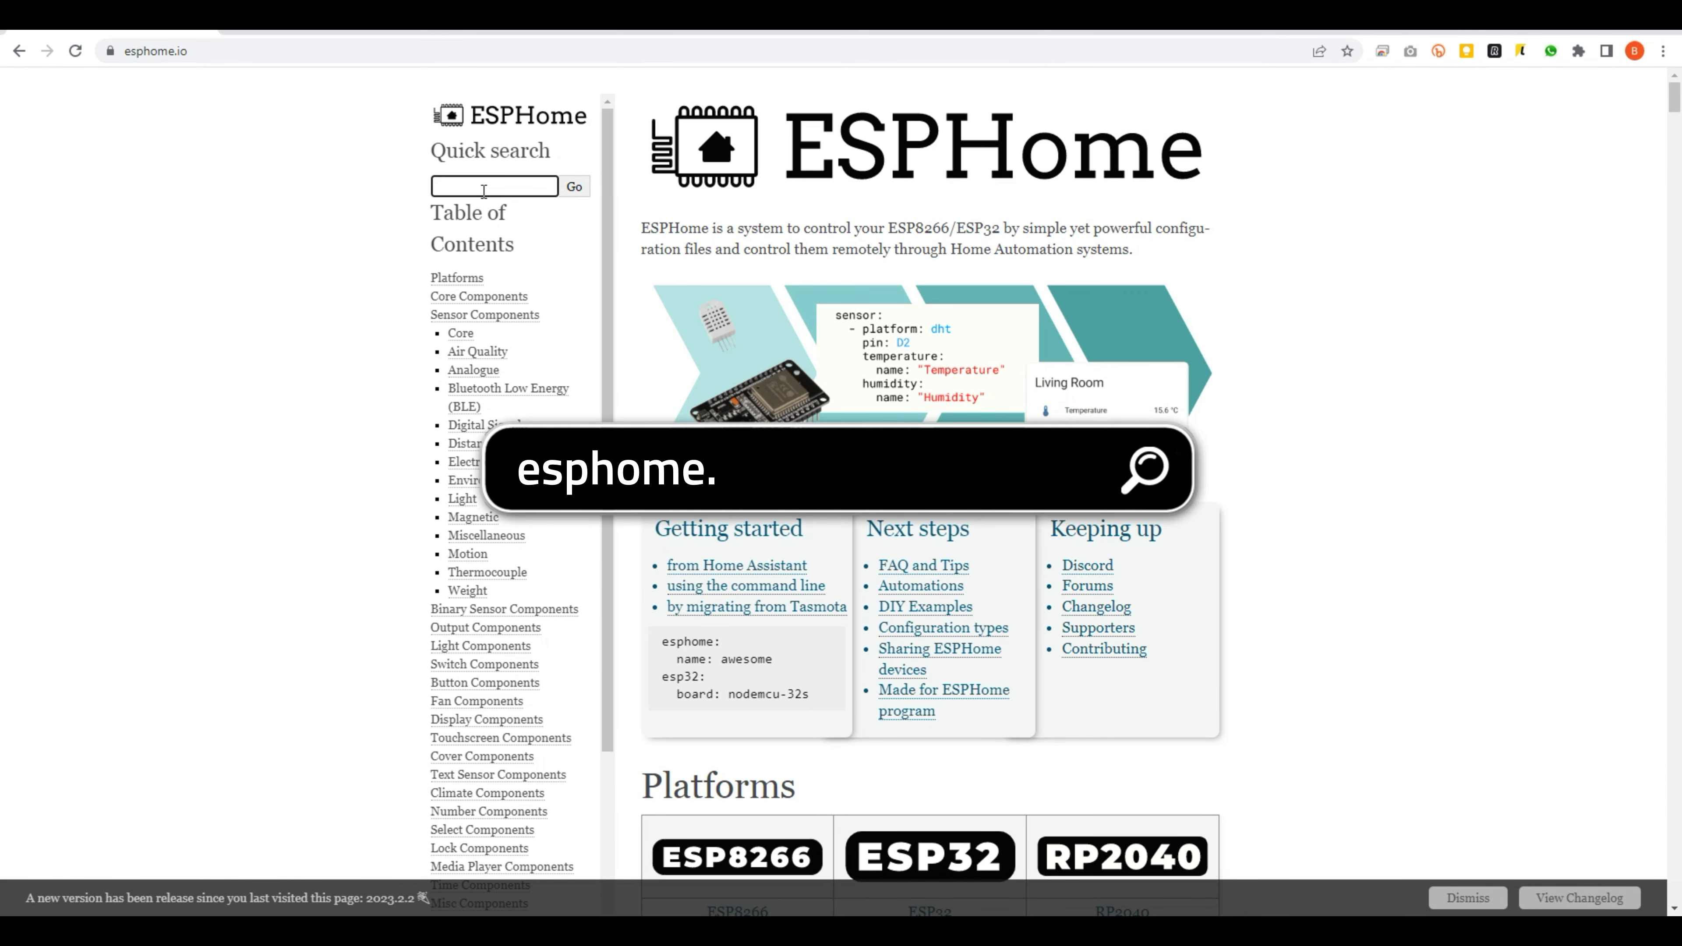
{"action": "type", "text": "xiaomi"}
{"action": "key", "text": "Return"}
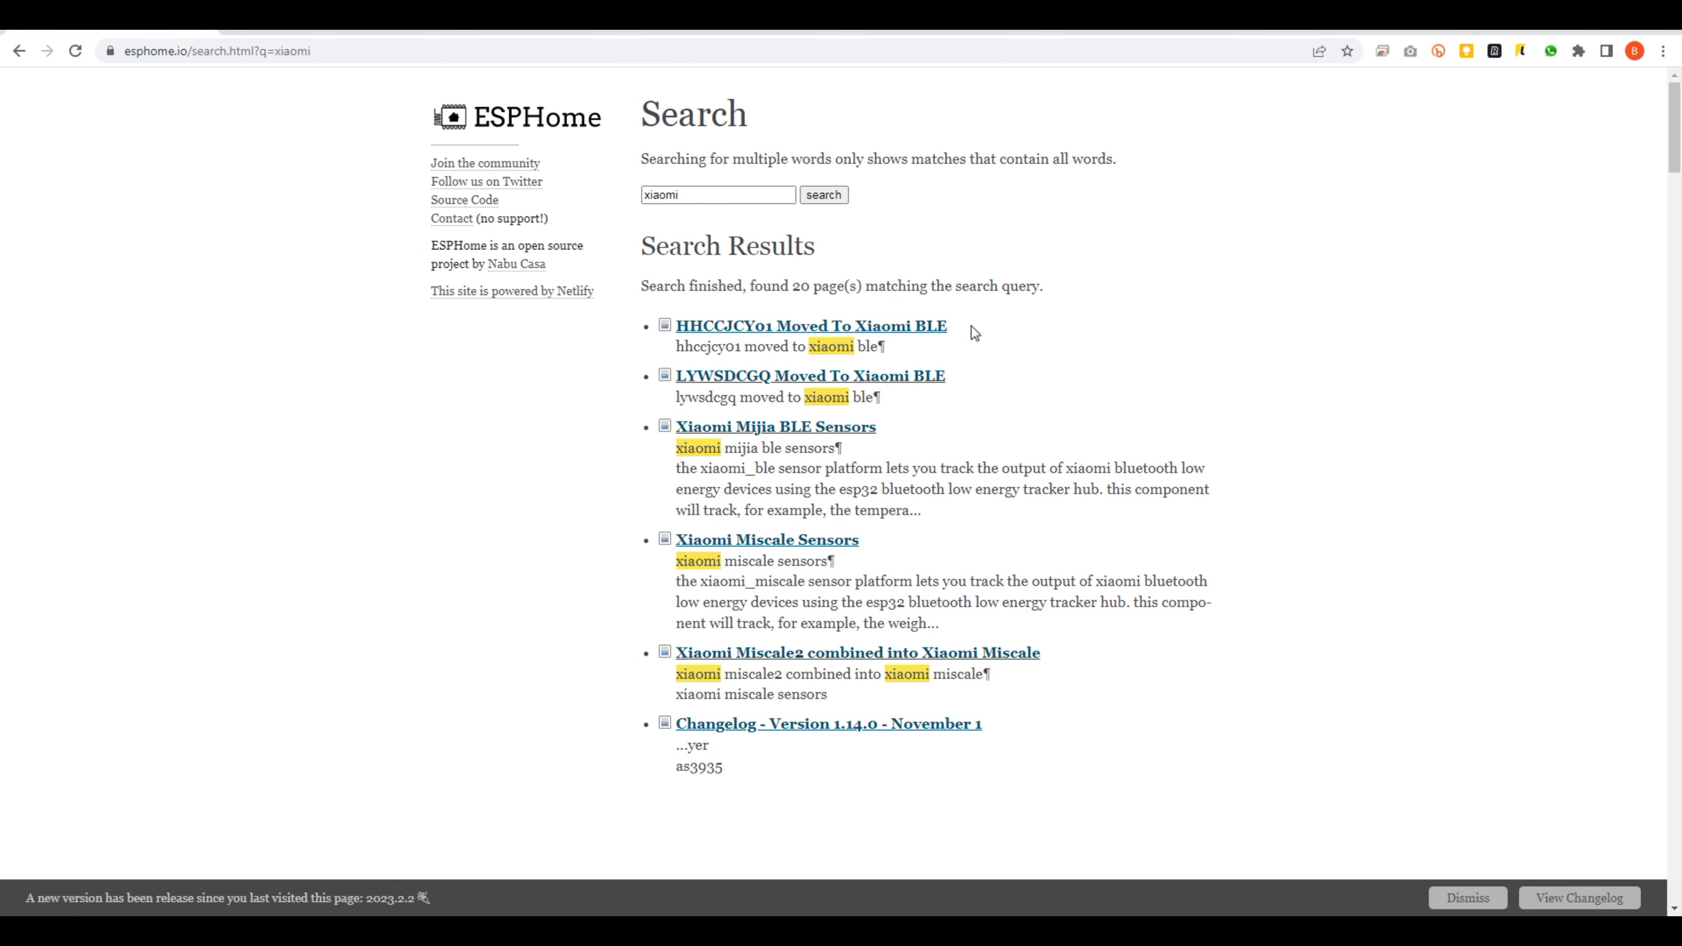
{"action": "left_click", "coordinate": [804, 431]}
- Examine the introduction and the supported Xiaomi devices with their configuration examples, including the LYWSD02 section
{"action": "scroll", "coordinate": [947, 406], "scroll_direction": "down", "scroll_amount": 8}
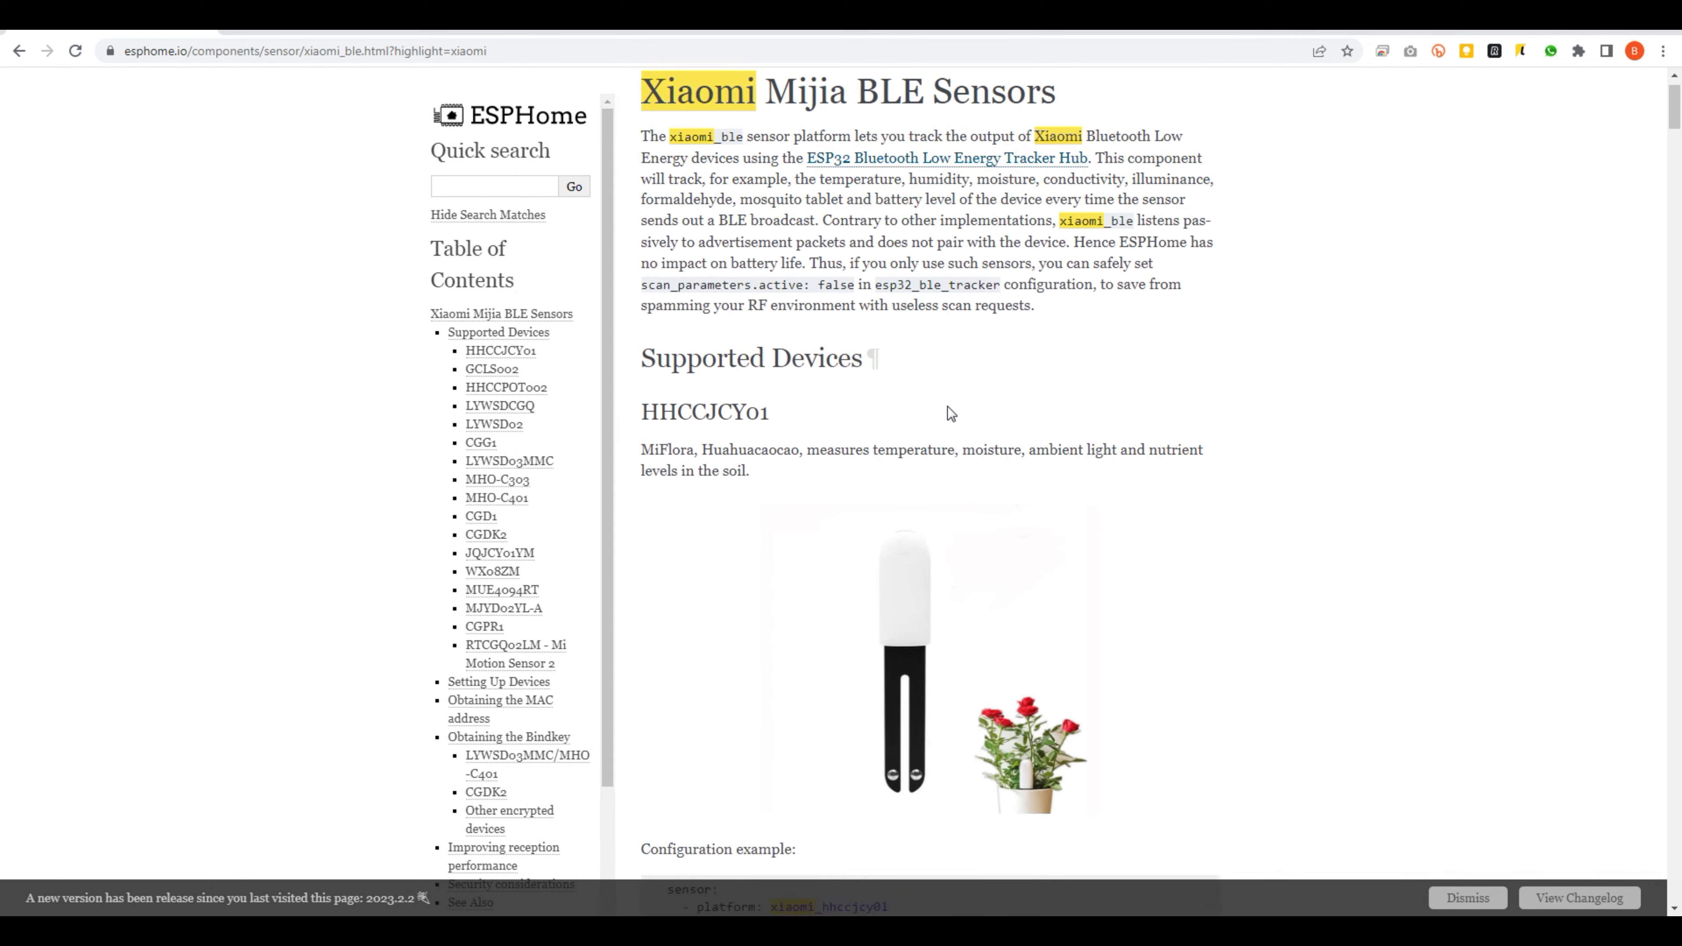
{"action": "scroll", "coordinate": [948, 404], "scroll_direction": "up", "scroll_amount": 8}
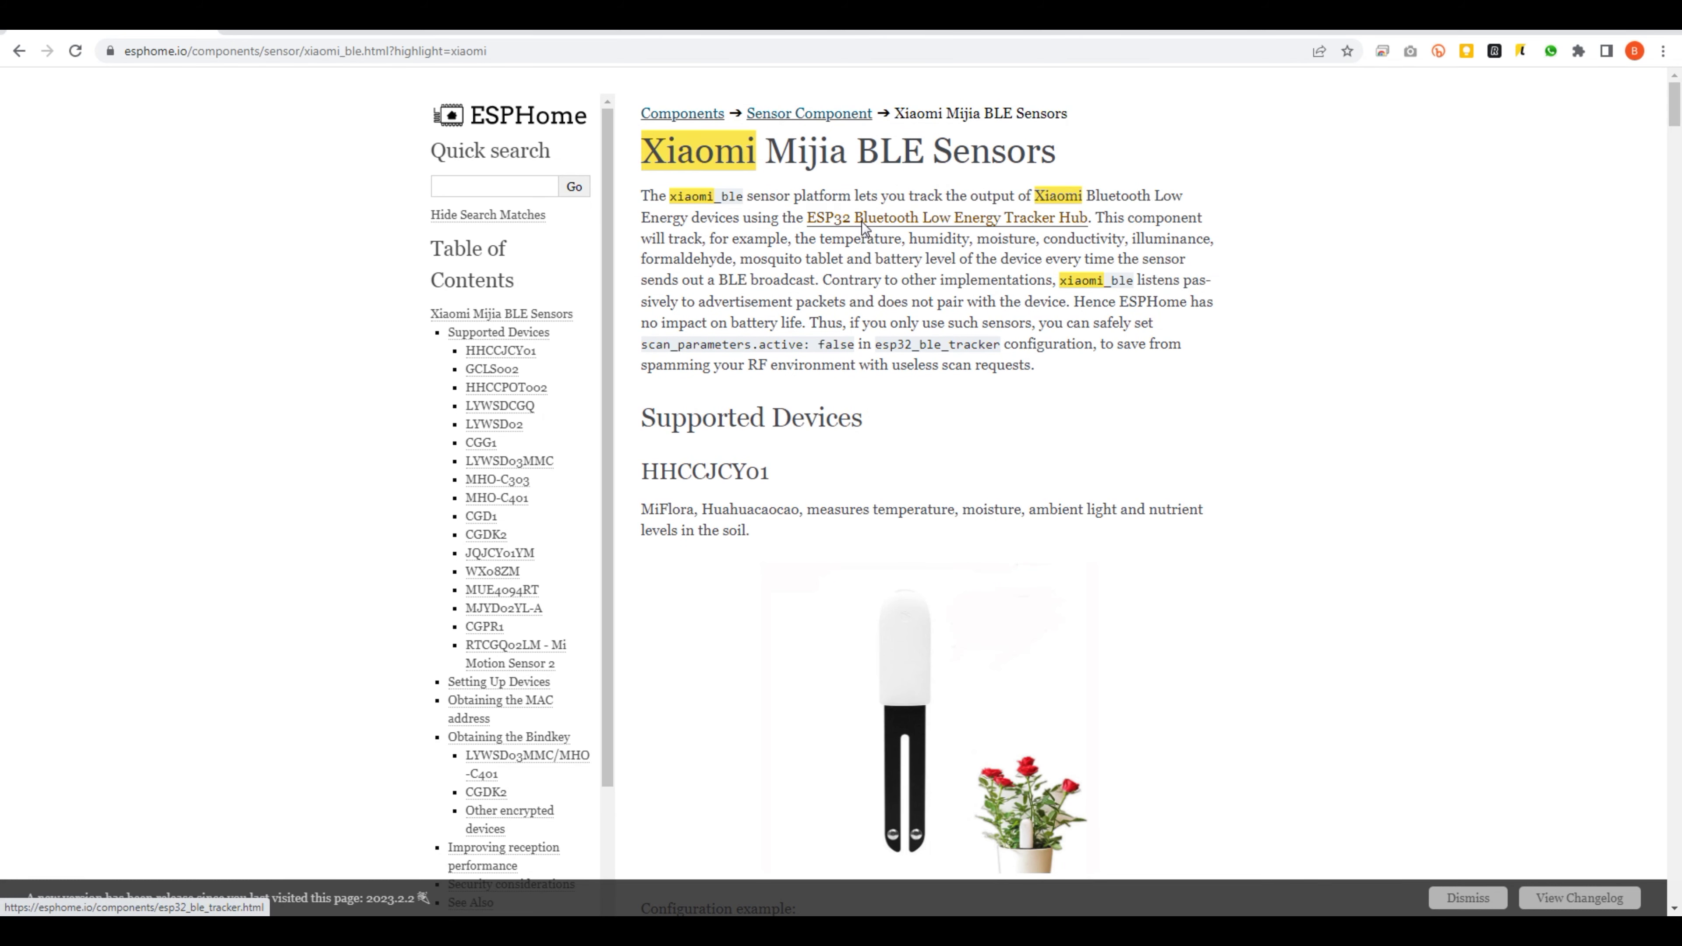
{"action": "scroll", "coordinate": [1120, 458], "scroll_direction": "down", "scroll_amount": 17}
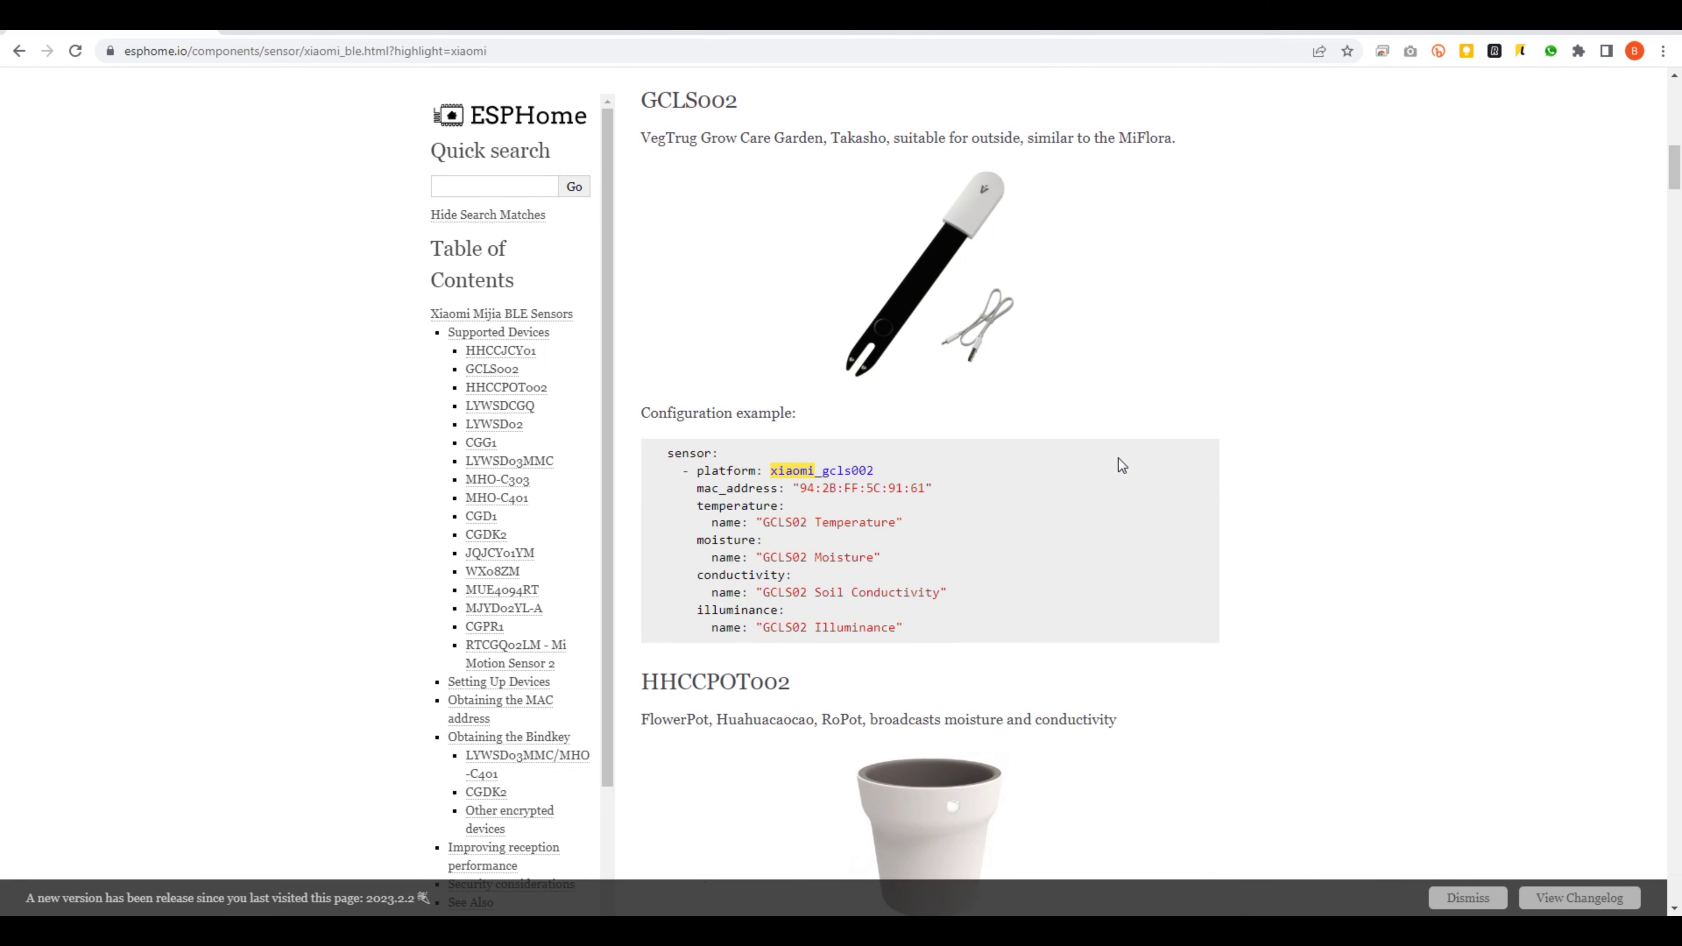
{"action": "scroll", "coordinate": [826, 475], "scroll_direction": "down", "scroll_amount": 20}
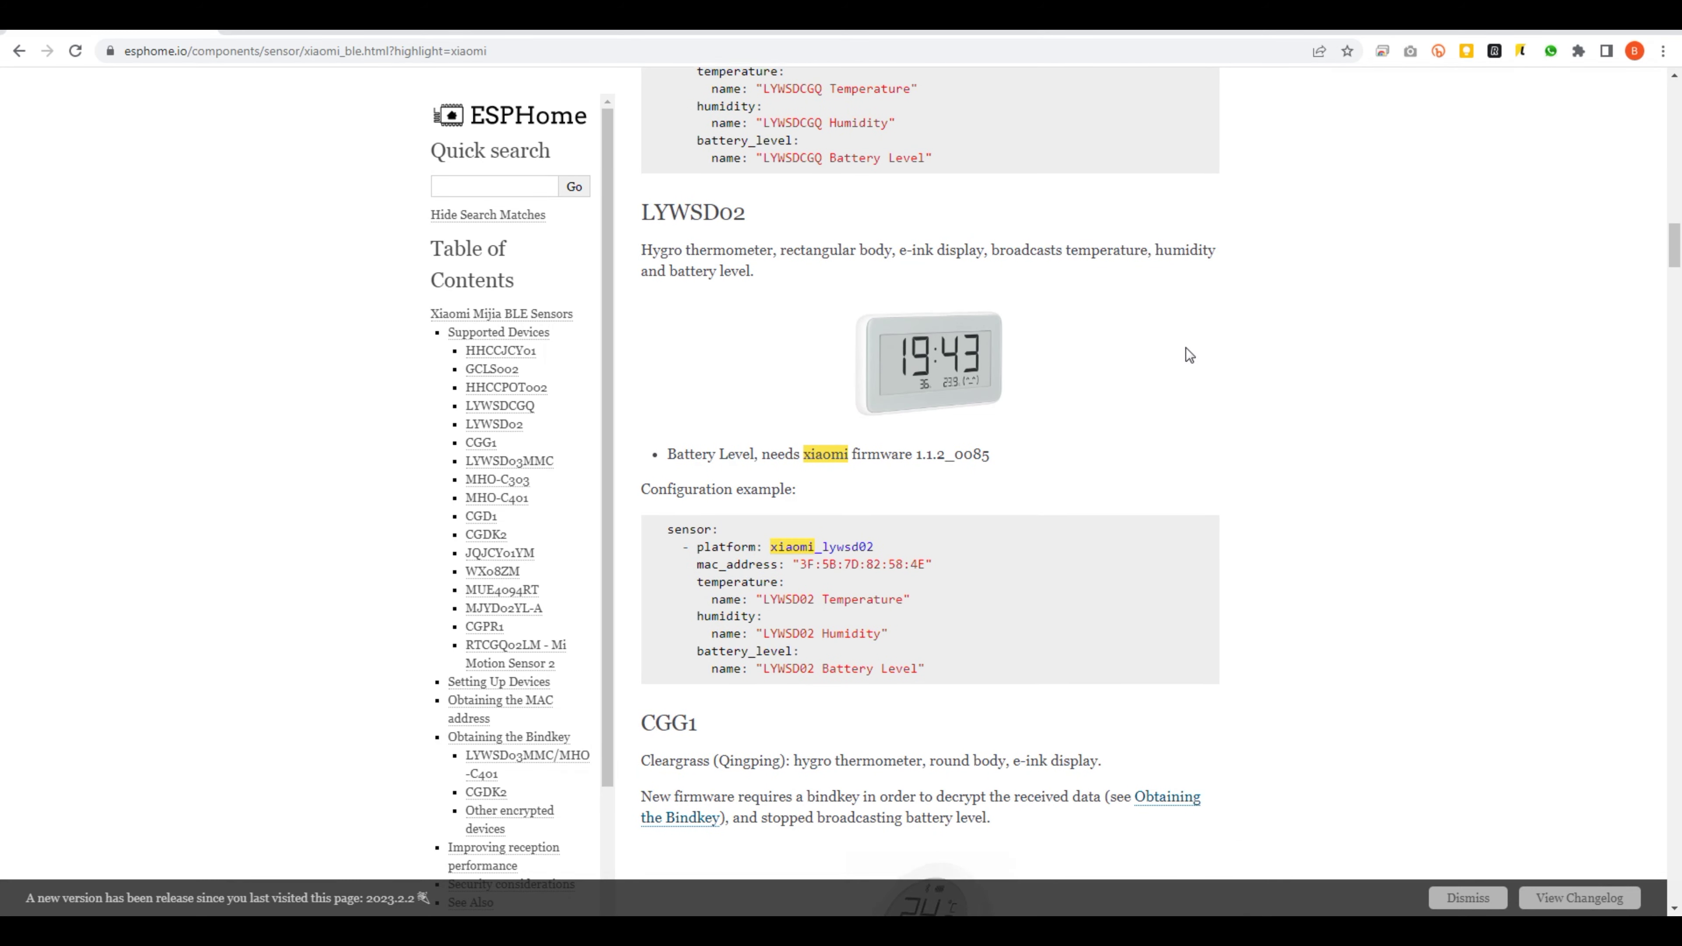
{"action": "scroll", "coordinate": [1205, 325], "scroll_direction": "down", "scroll_amount": 2}
{"action": "scroll", "coordinate": [1106, 301], "scroll_direction": "down", "scroll_amount": 5}
{"action": "scroll", "coordinate": [1104, 302], "scroll_direction": "up", "scroll_amount": 7}
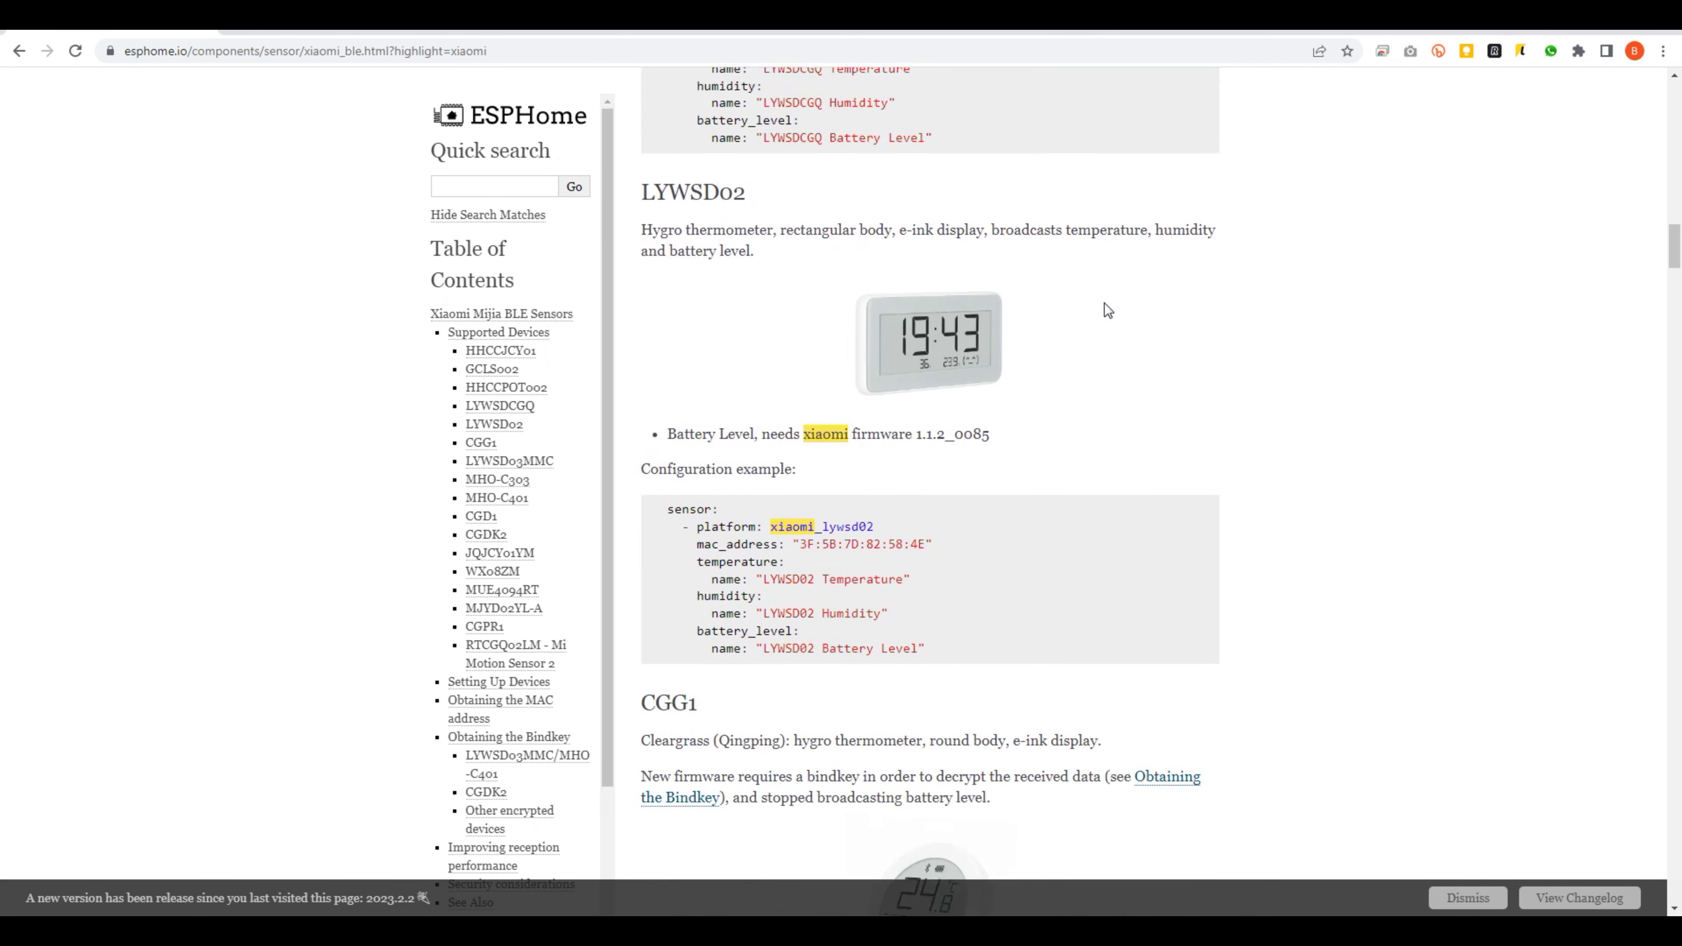
{"action": "scroll", "coordinate": [1104, 303], "scroll_direction": "up", "scroll_amount": 14}
{"action": "scroll", "coordinate": [1101, 314], "scroll_direction": "down", "scroll_amount": 12}
- Review the LYWSD03MMC firmware and advertisement options and highlight the PVVX MiThermometer "Custom" configuration example
{"action": "scroll", "coordinate": [1101, 323], "scroll_direction": "down", "scroll_amount": 20}
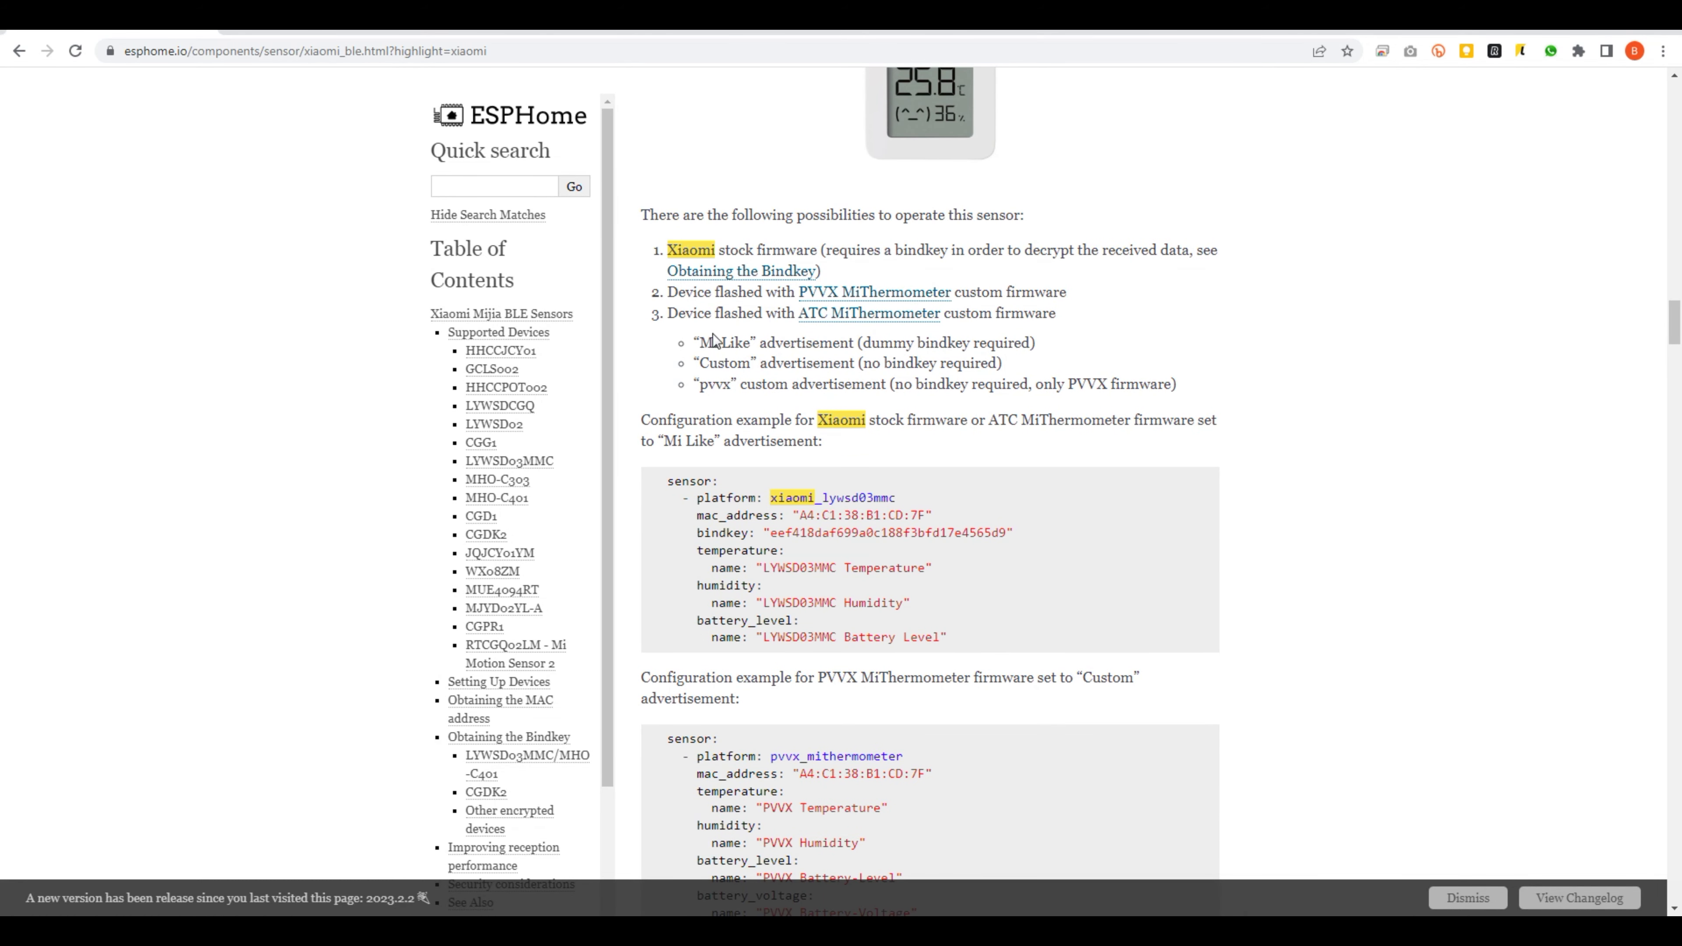
{"action": "left_click_drag", "start_coordinate": [700, 342], "coordinate": [751, 363]}
{"action": "left_click", "coordinate": [722, 361]}
{"action": "scroll", "coordinate": [701, 434], "scroll_direction": "down", "scroll_amount": 3}
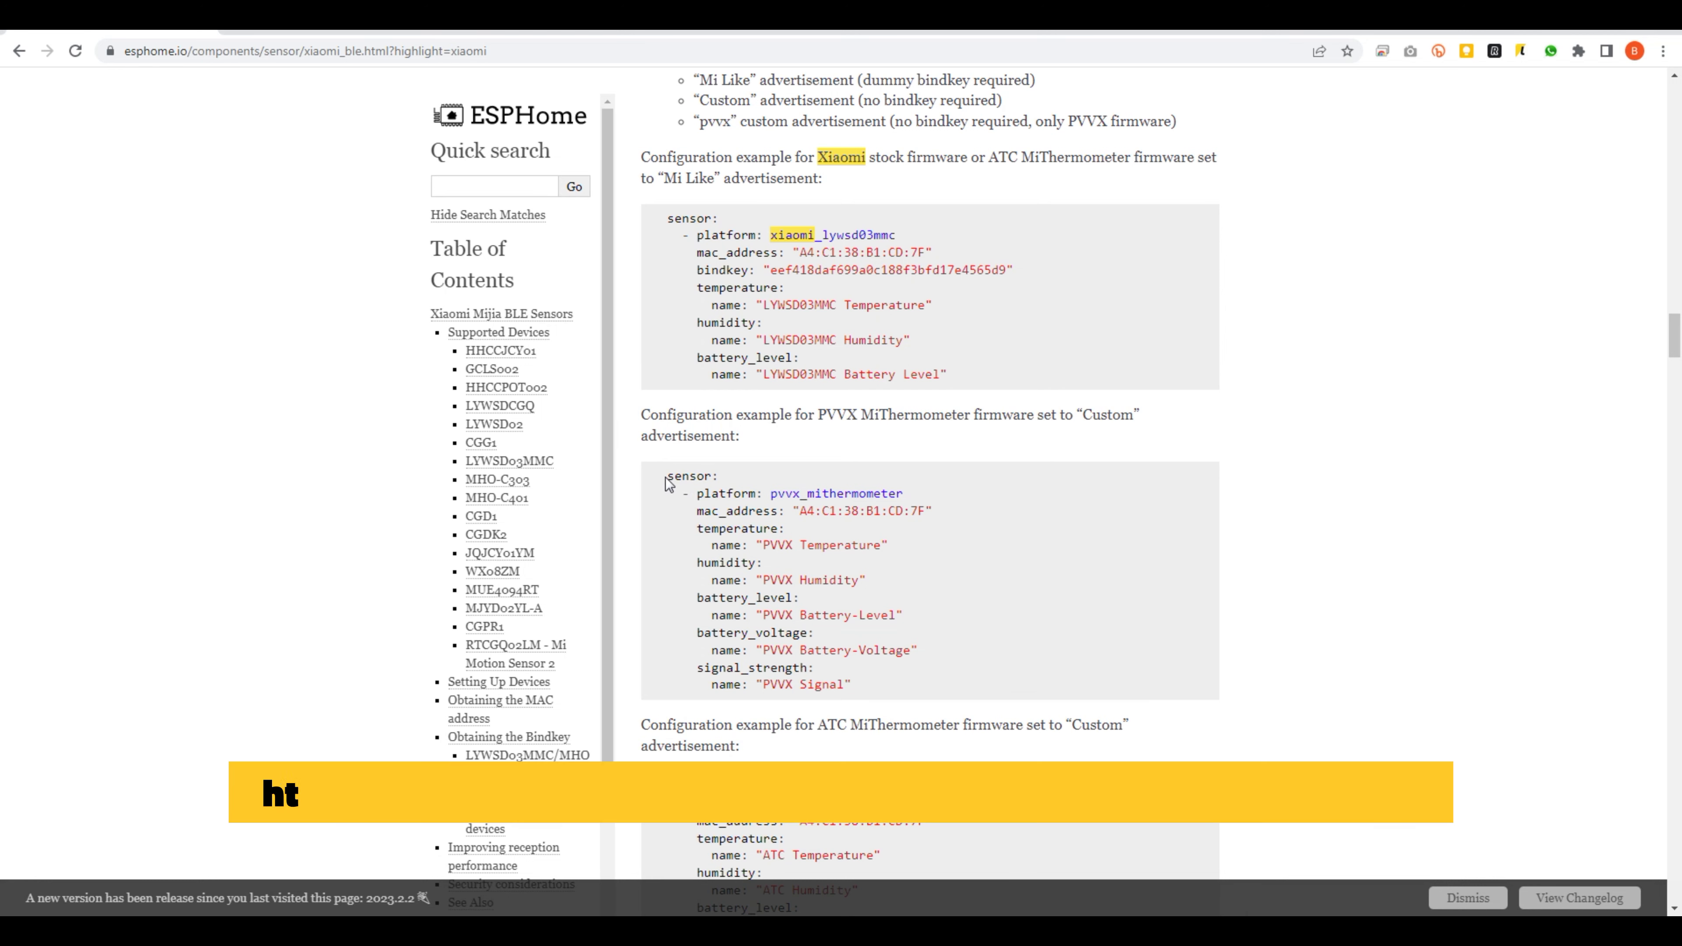
{"action": "left_click_drag", "start_coordinate": [666, 476], "coordinate": [861, 685]}
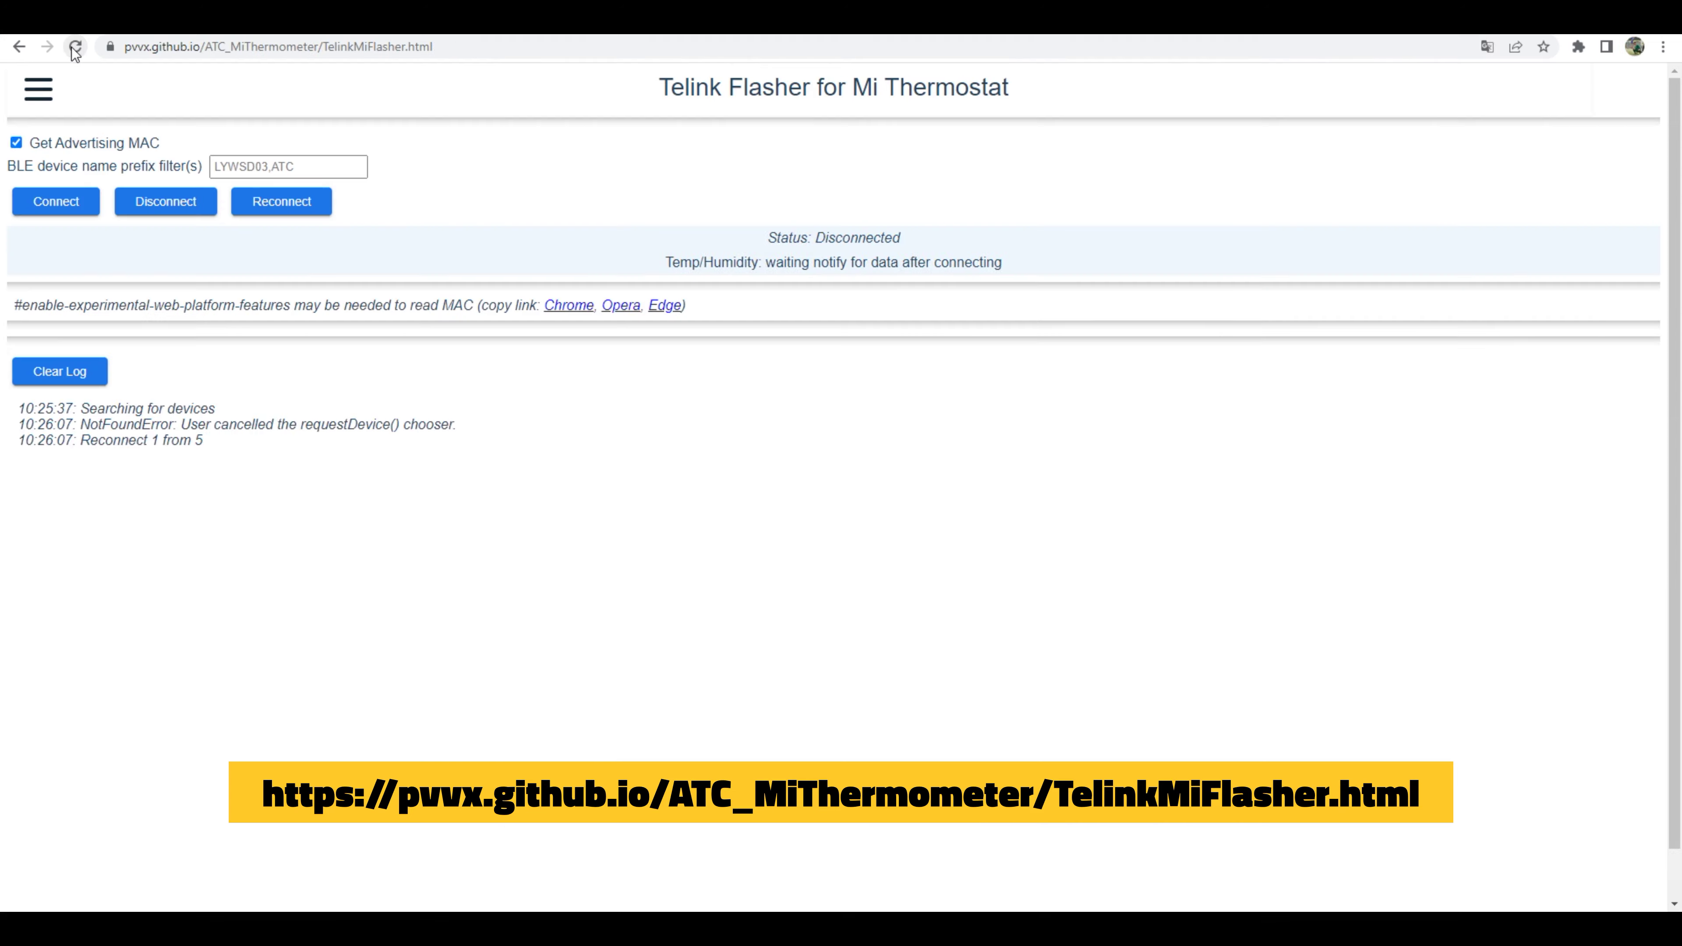
- Reload the Telink Flasher for Mi Thermostat page and connect to the LYWSD03MMC sensor over Bluetooth
{"action": "left_click", "coordinate": [75, 48]}
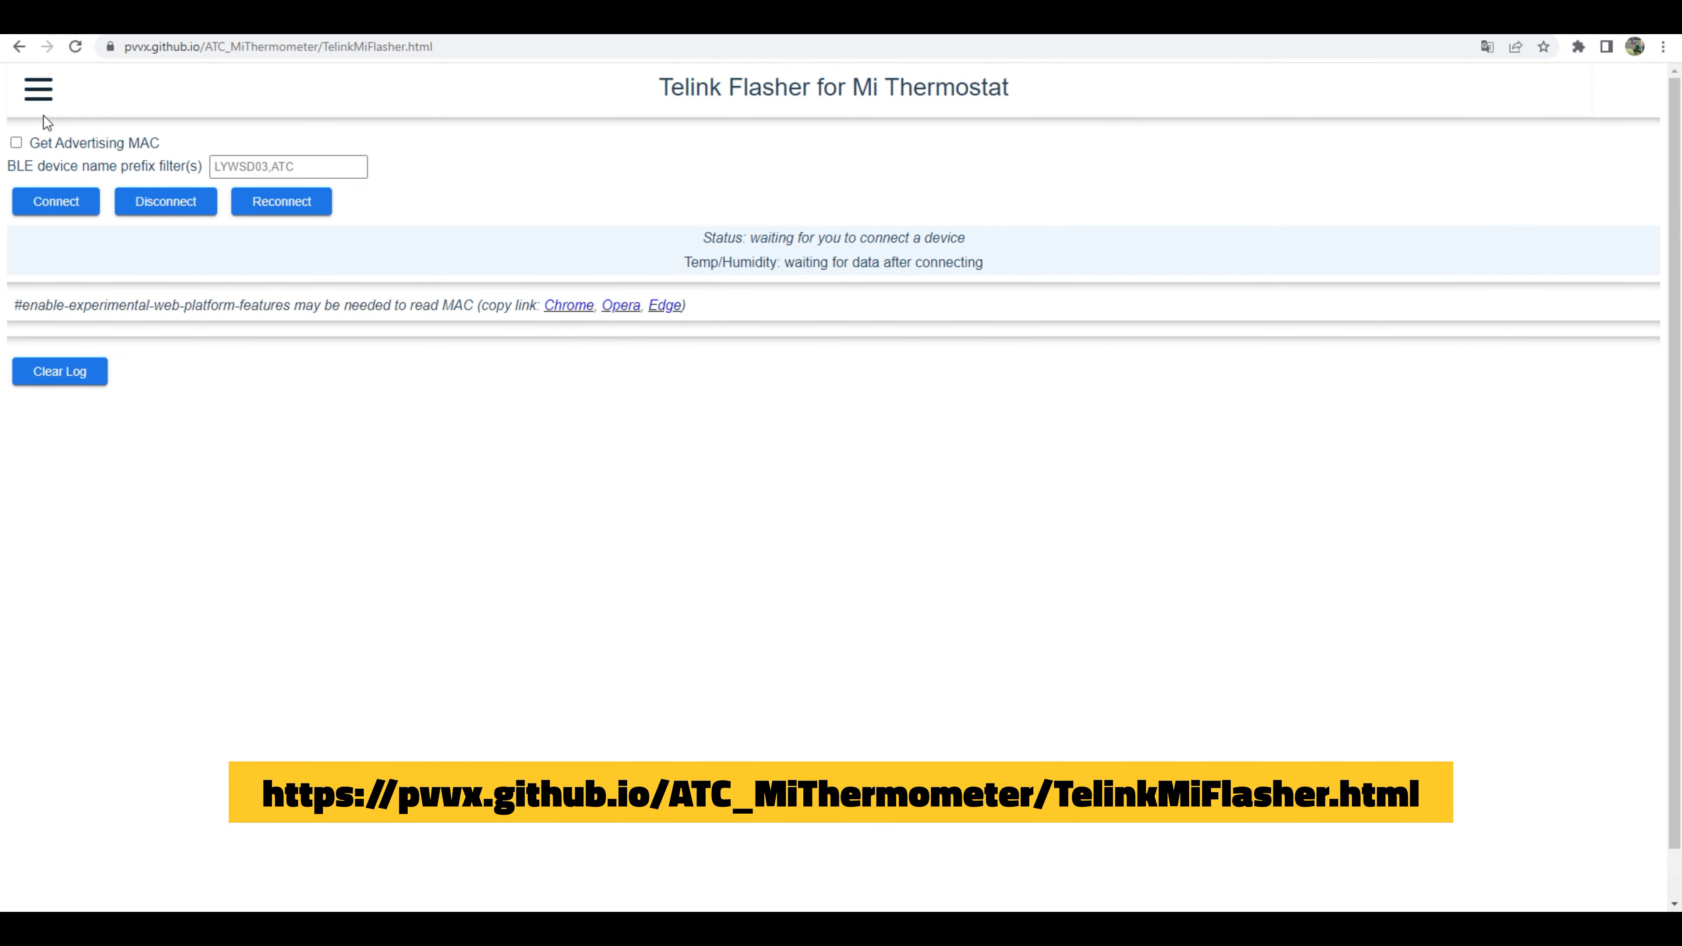
{"action": "left_click", "coordinate": [54, 202]}
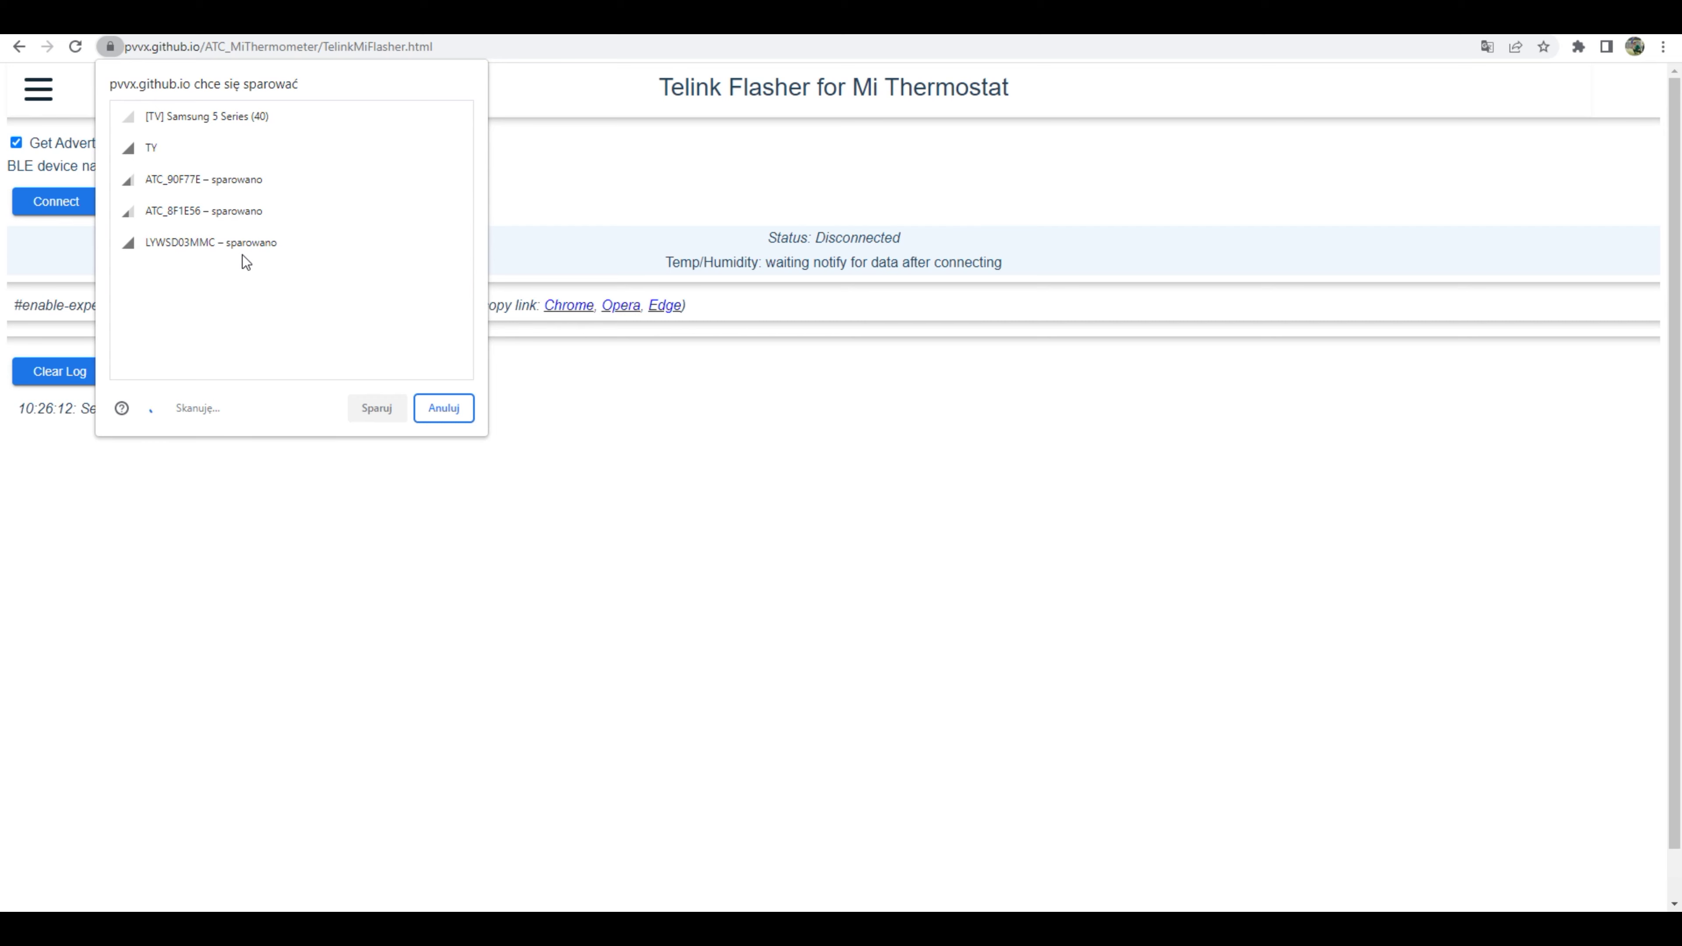
{"action": "left_click", "coordinate": [247, 239]}
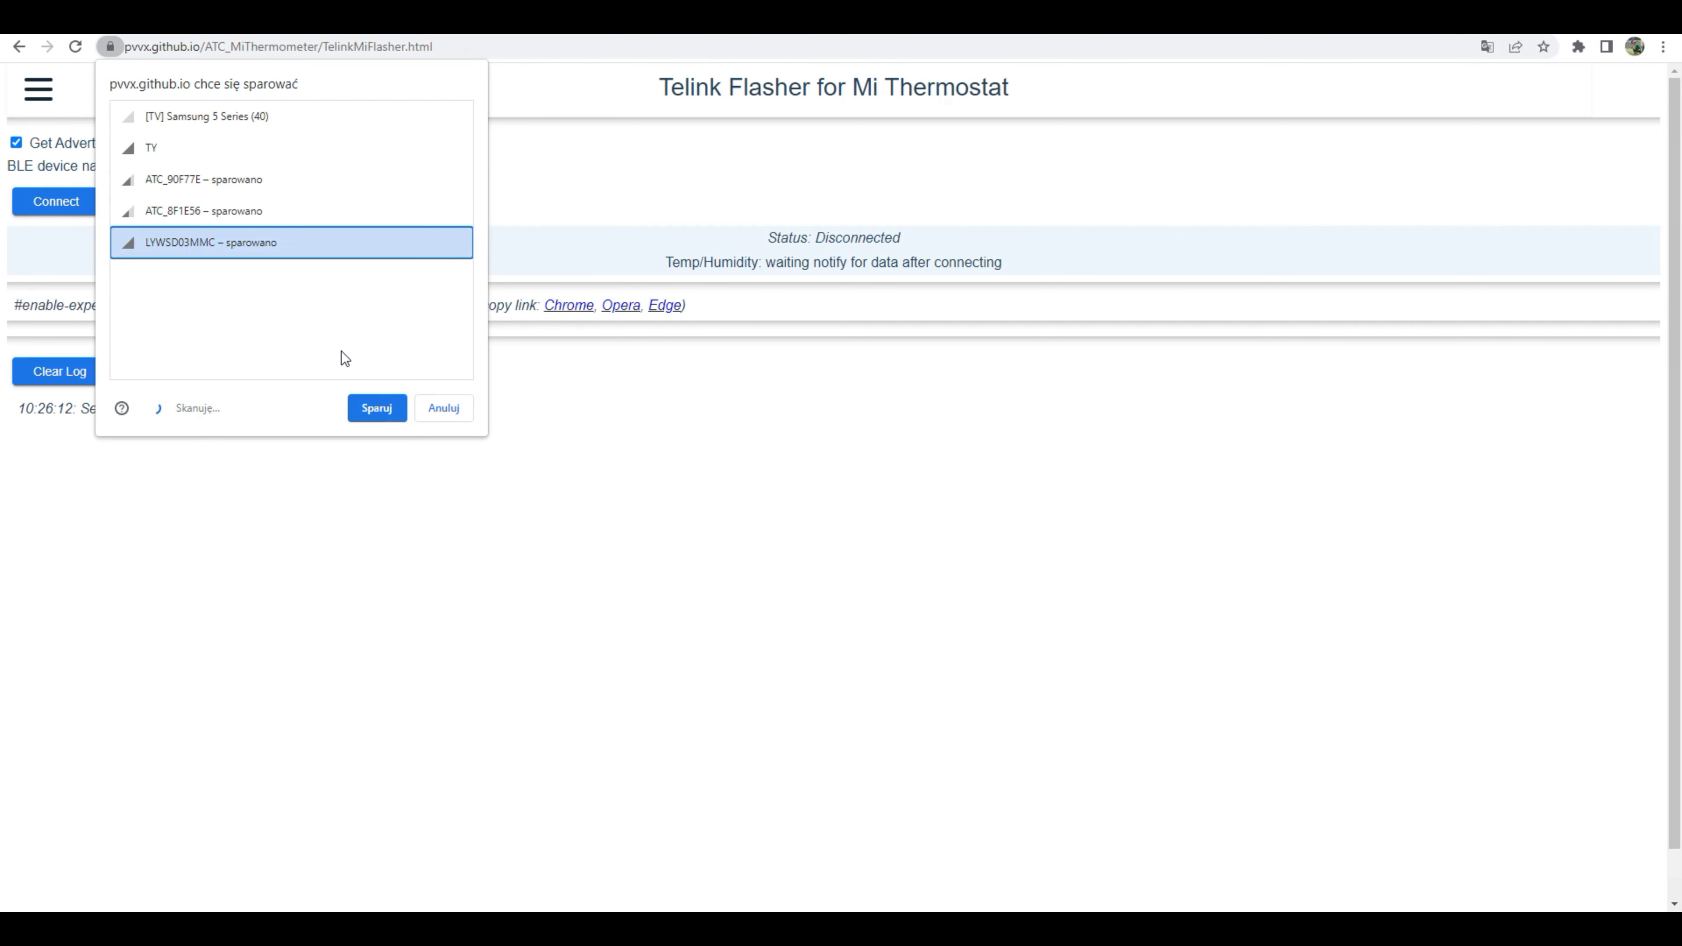
{"action": "left_click", "coordinate": [380, 410]}
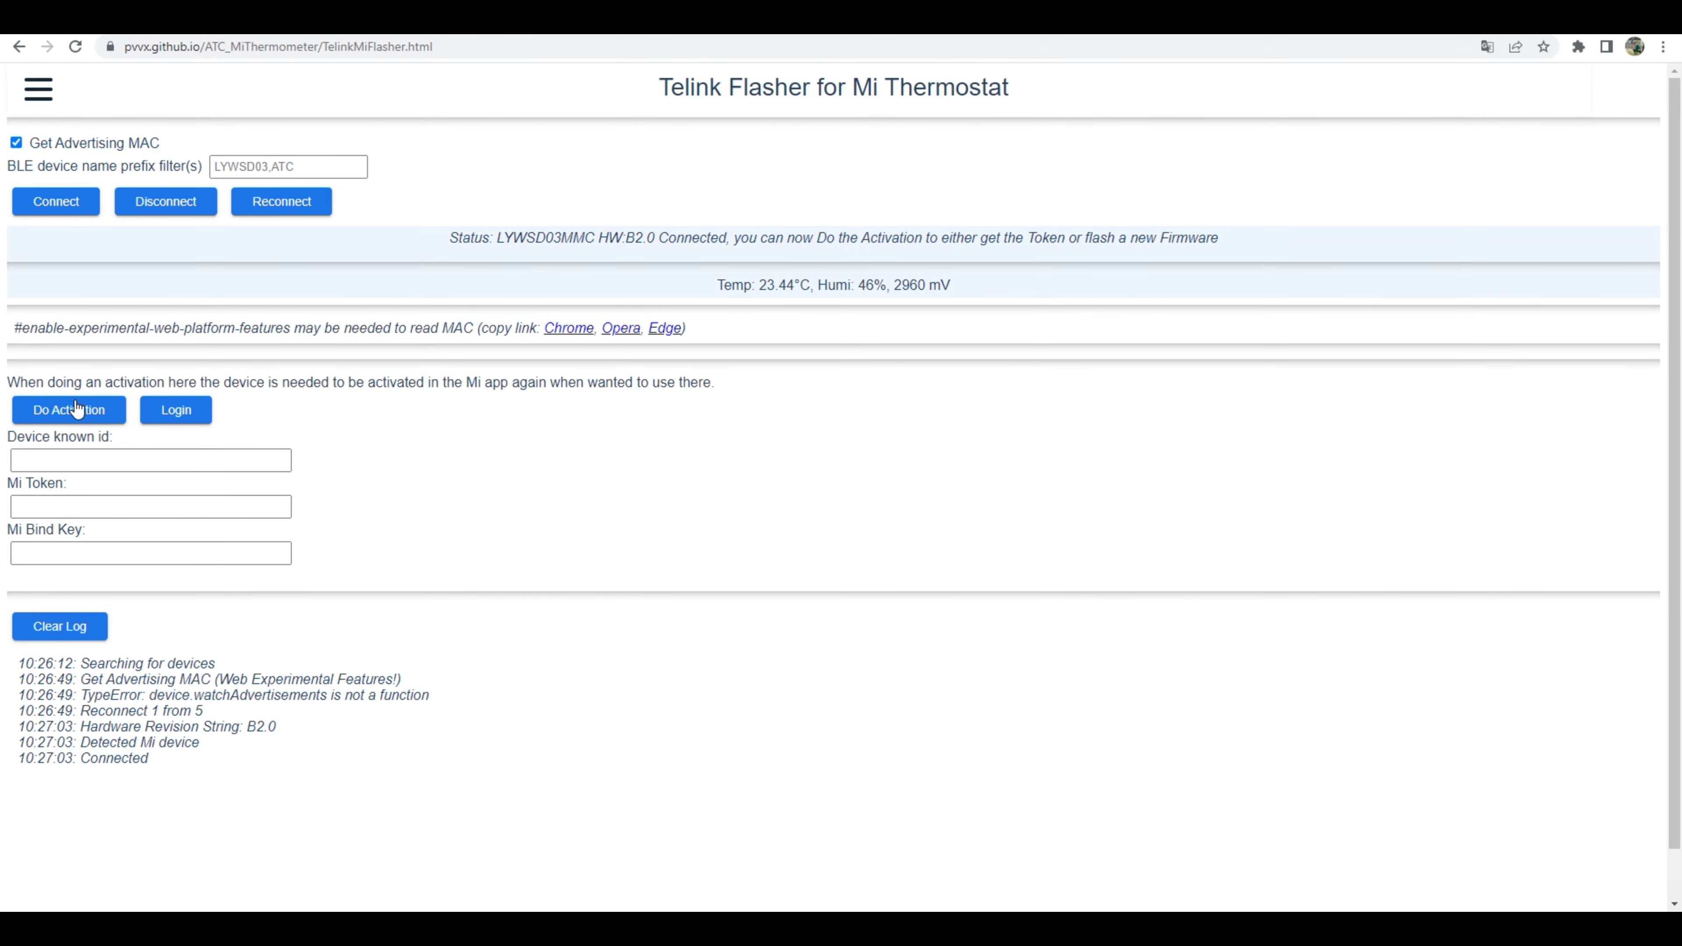
- Activate the connected thermometer and flash it with Custom Firmware ver 4.1
{"action": "left_click", "coordinate": [76, 410]}
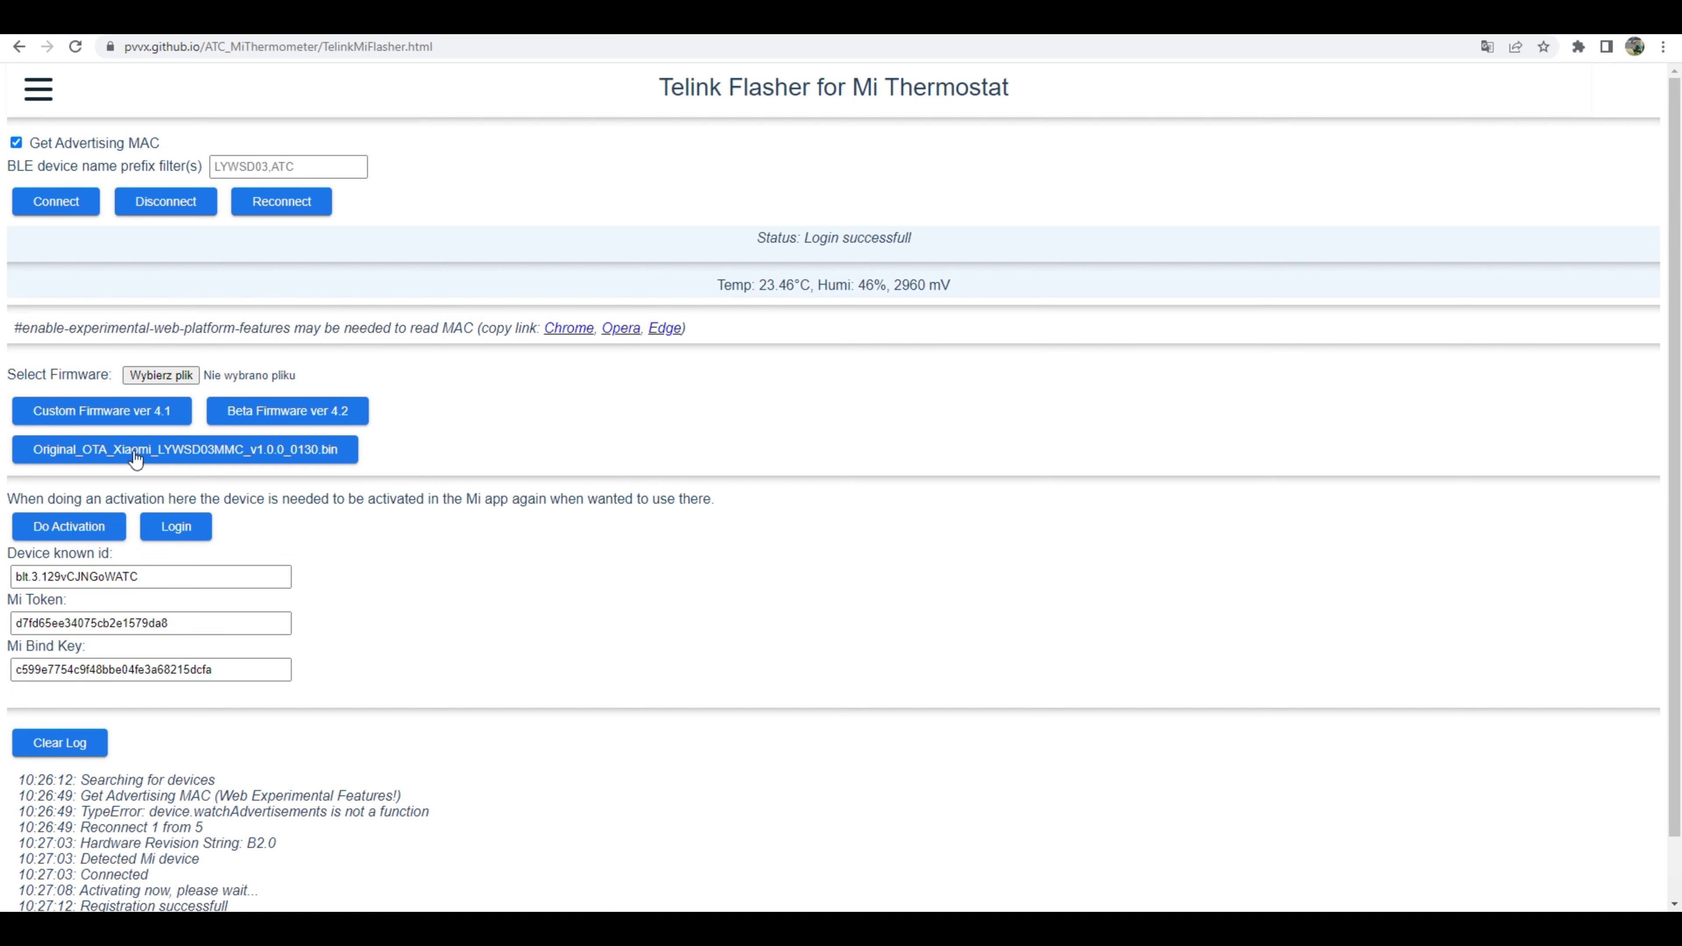
{"action": "left_click", "coordinate": [114, 423]}
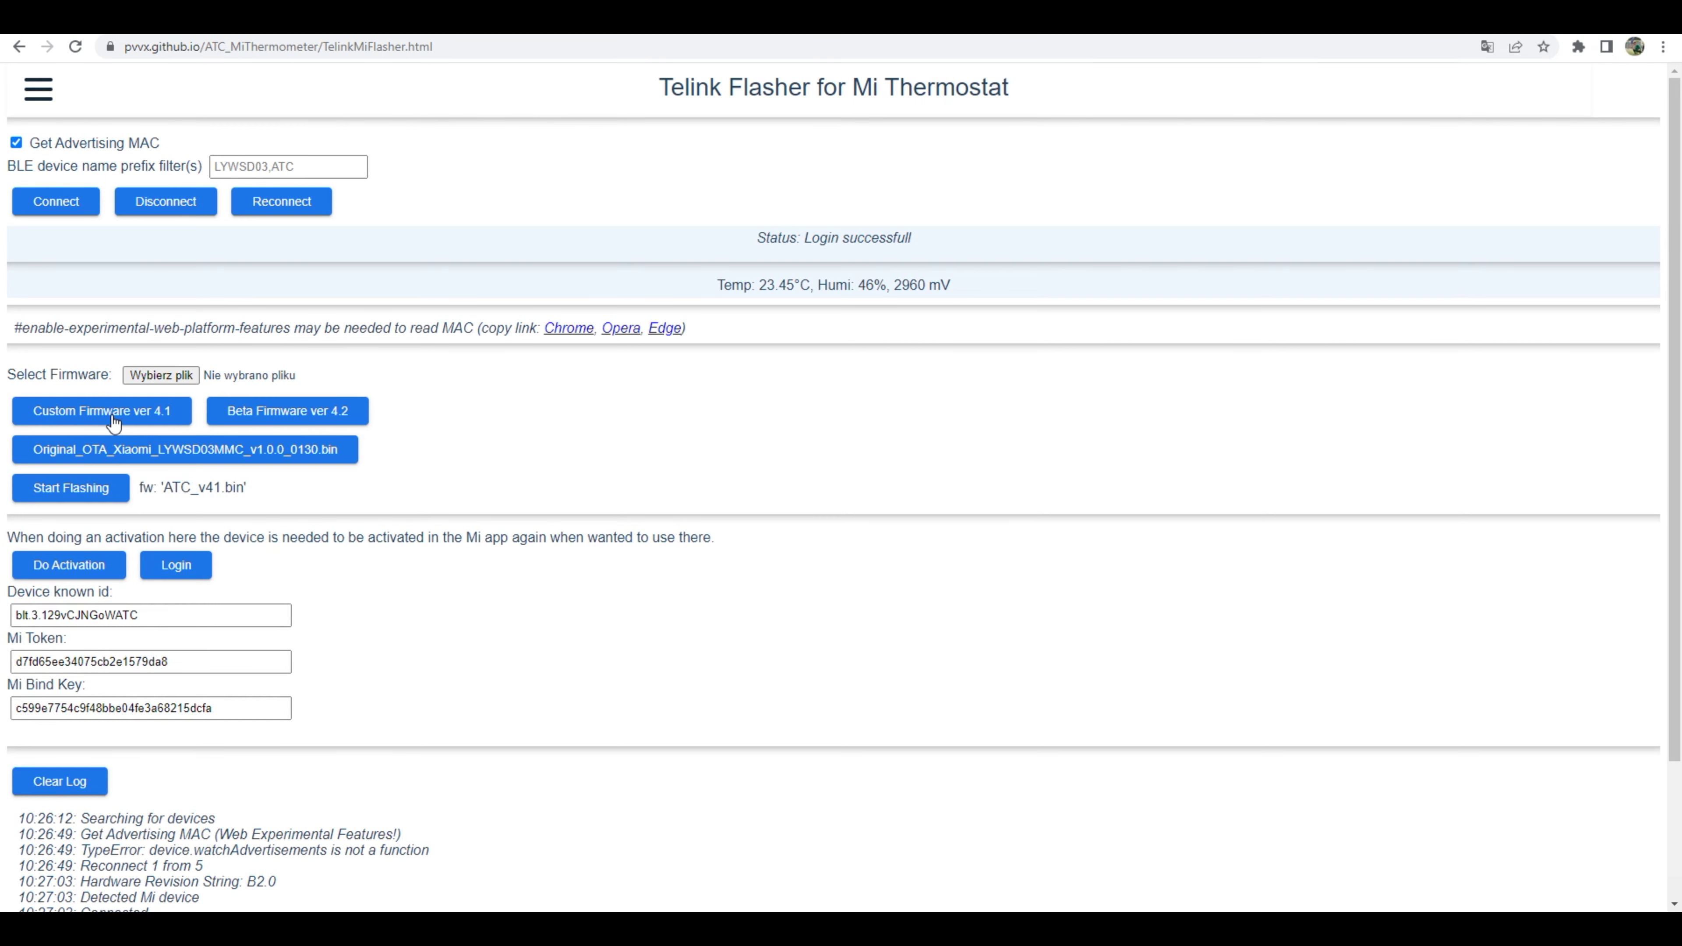
{"action": "left_click", "coordinate": [86, 491]}
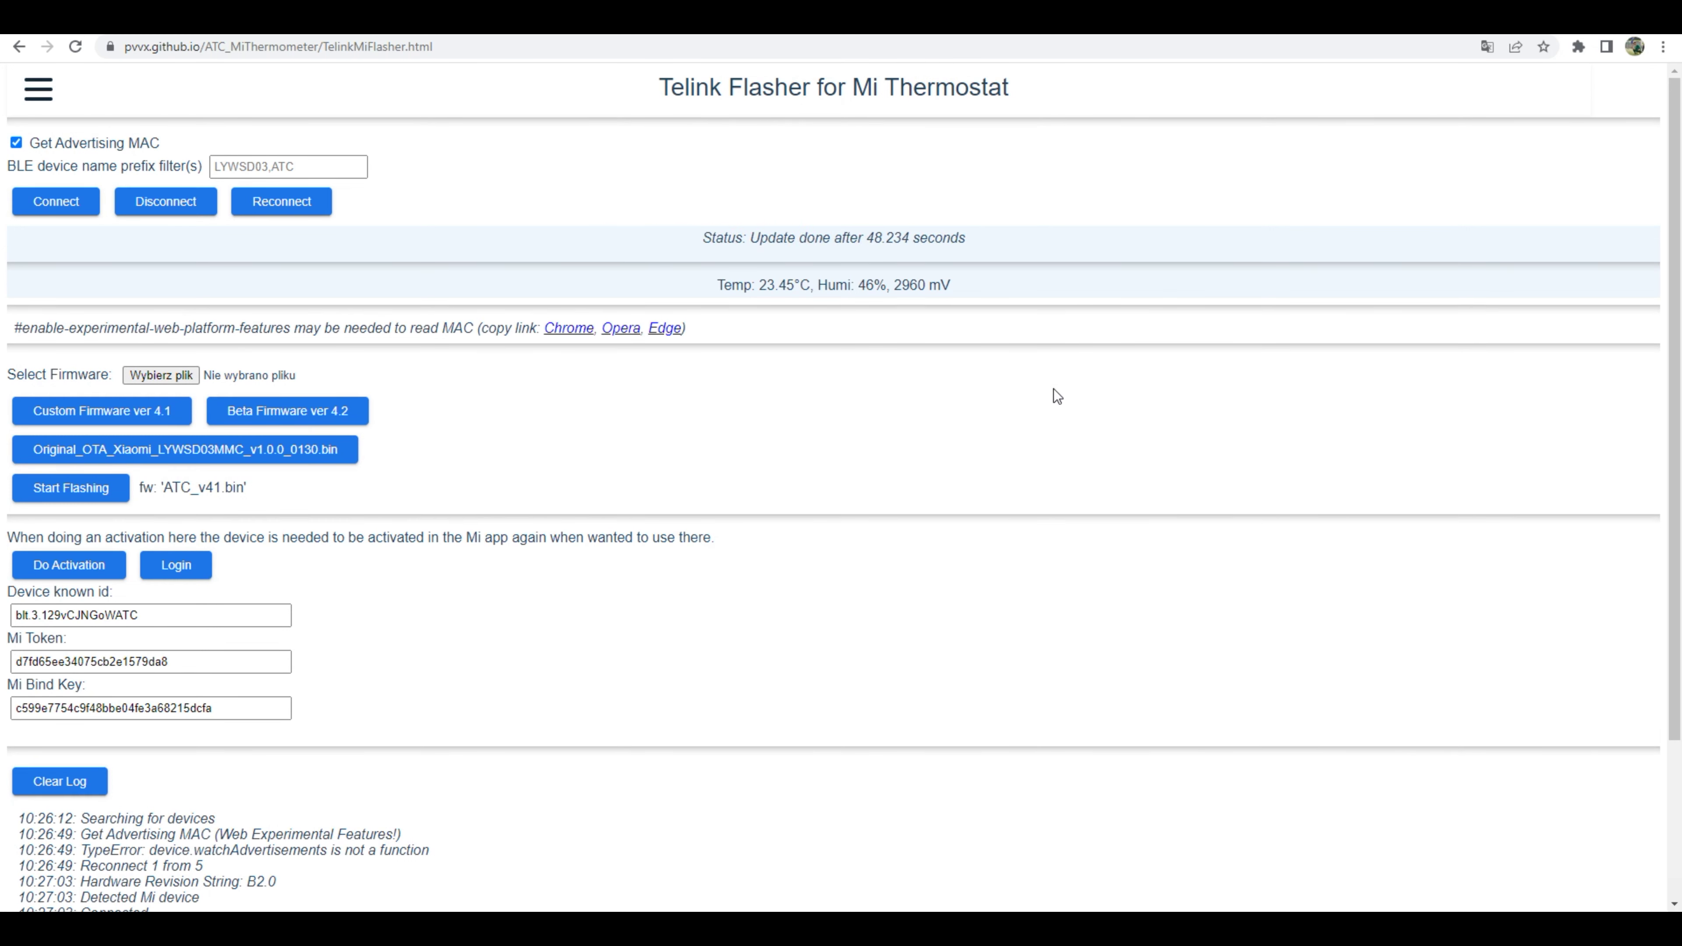
- Reconnect to the flashed thermometer and send it a configuration with the advertising type PVVX (Custom)
{"action": "left_click", "coordinate": [291, 211]}
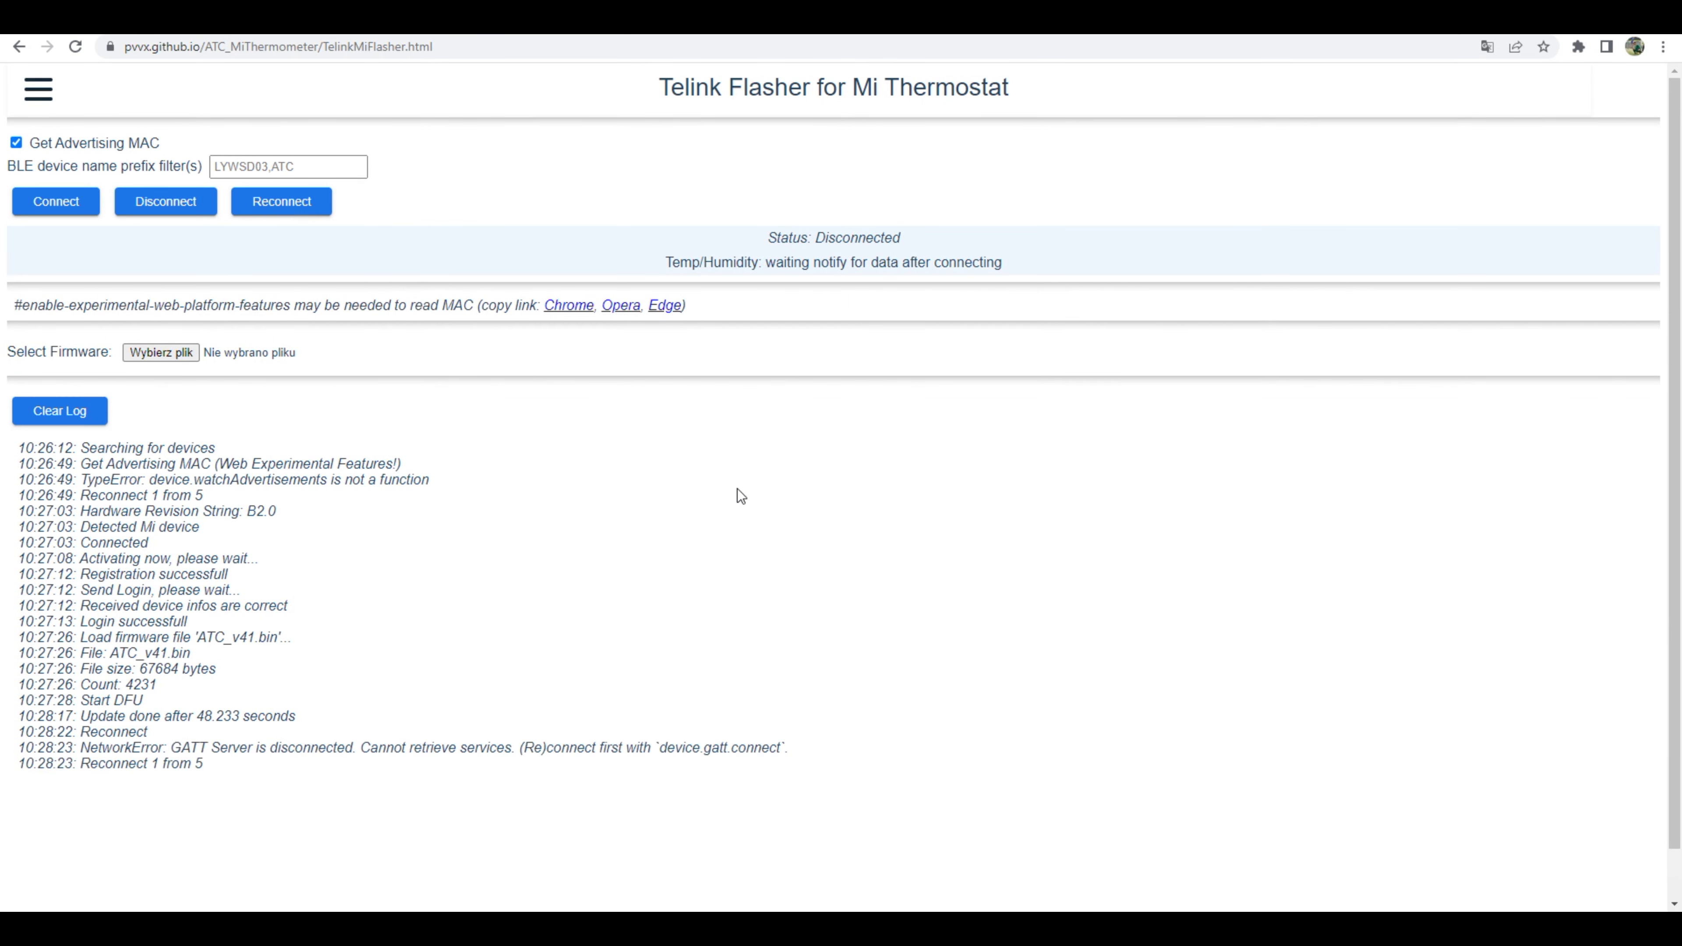
{"action": "scroll", "coordinate": [738, 489], "scroll_direction": "down", "scroll_amount": 3}
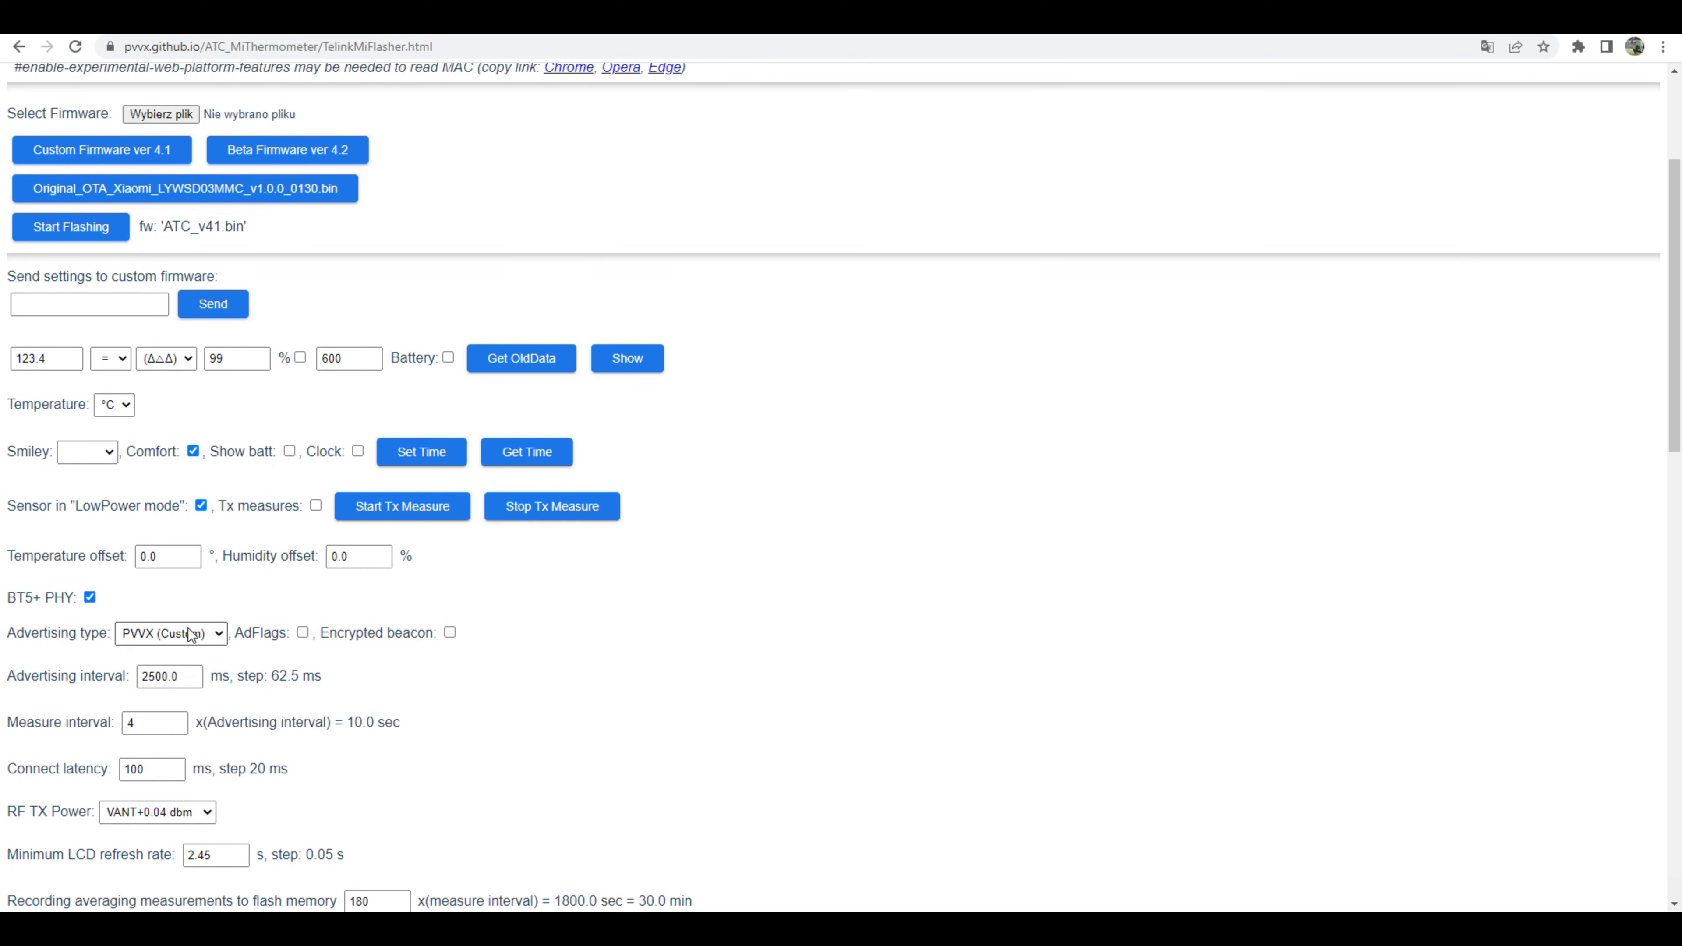
{"action": "left_click", "coordinate": [191, 634]}
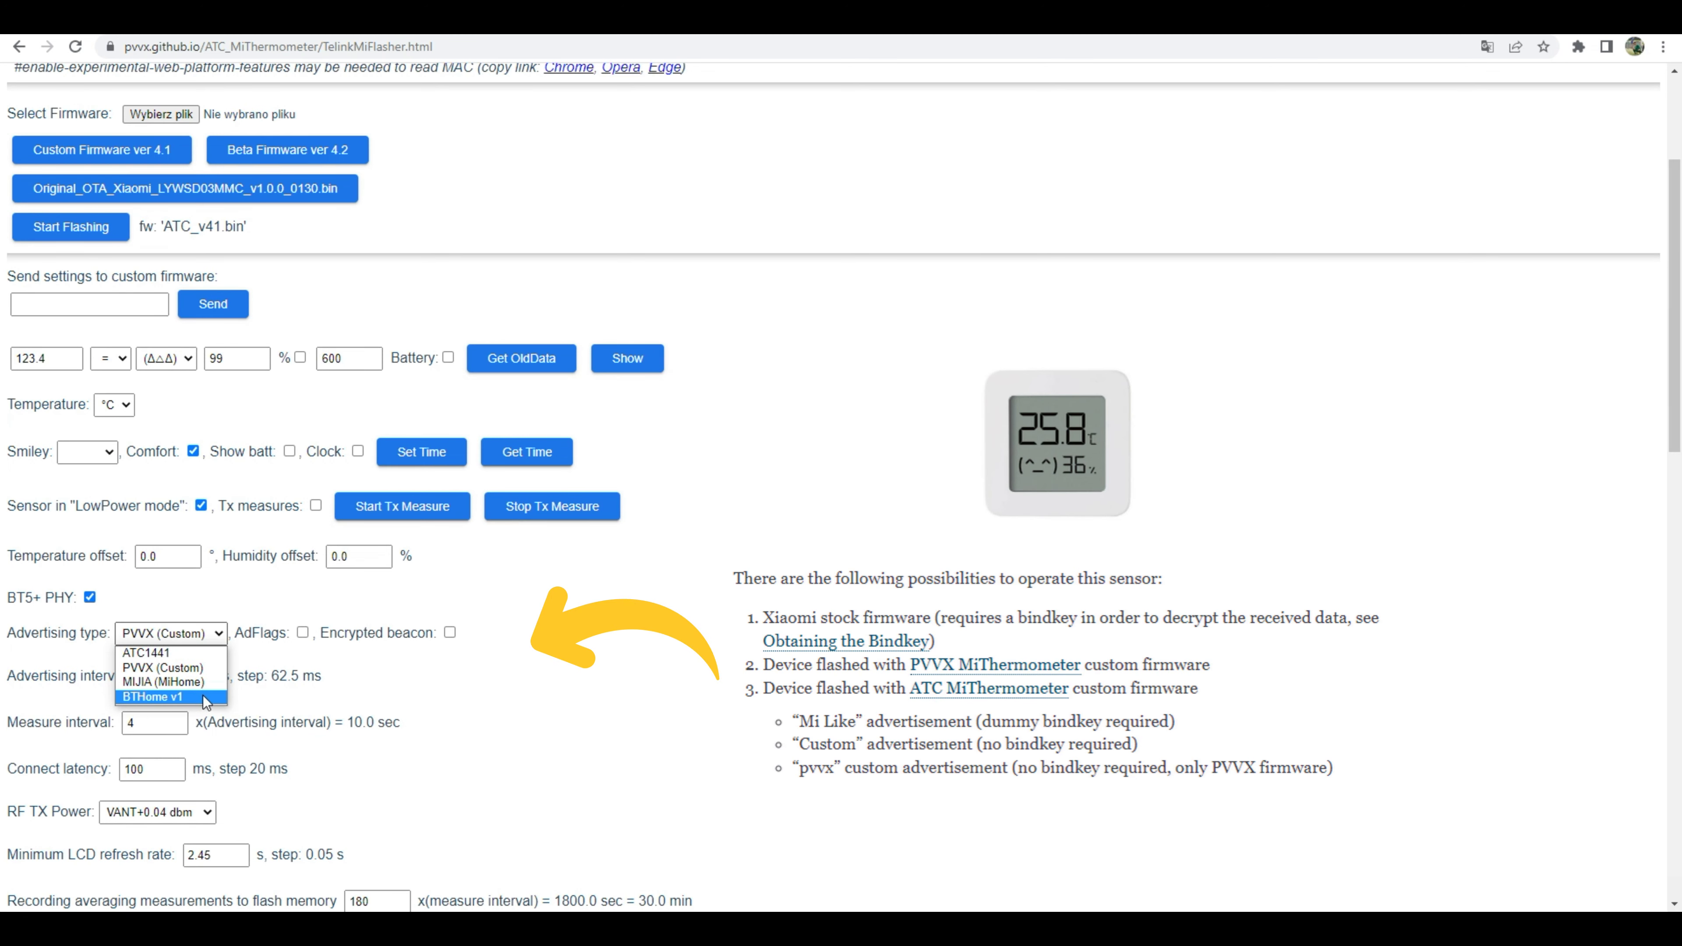
{"action": "left_click", "coordinate": [213, 671]}
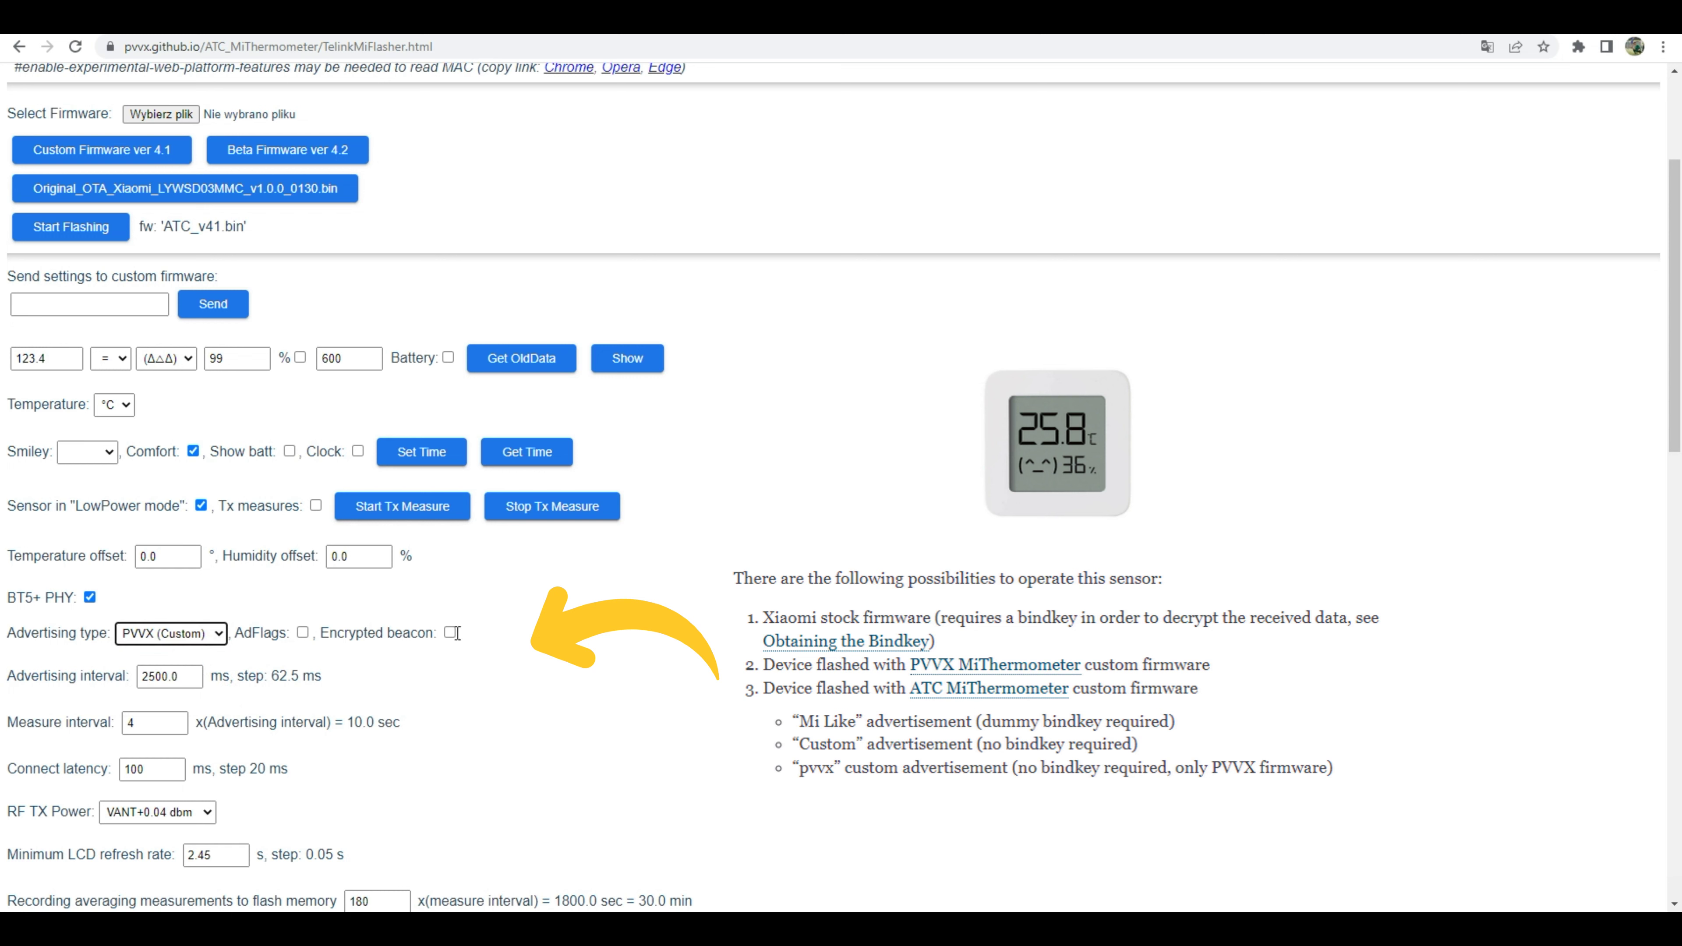
{"action": "left_click_drag", "start_coordinate": [1677, 432], "coordinate": [1679, 519]}
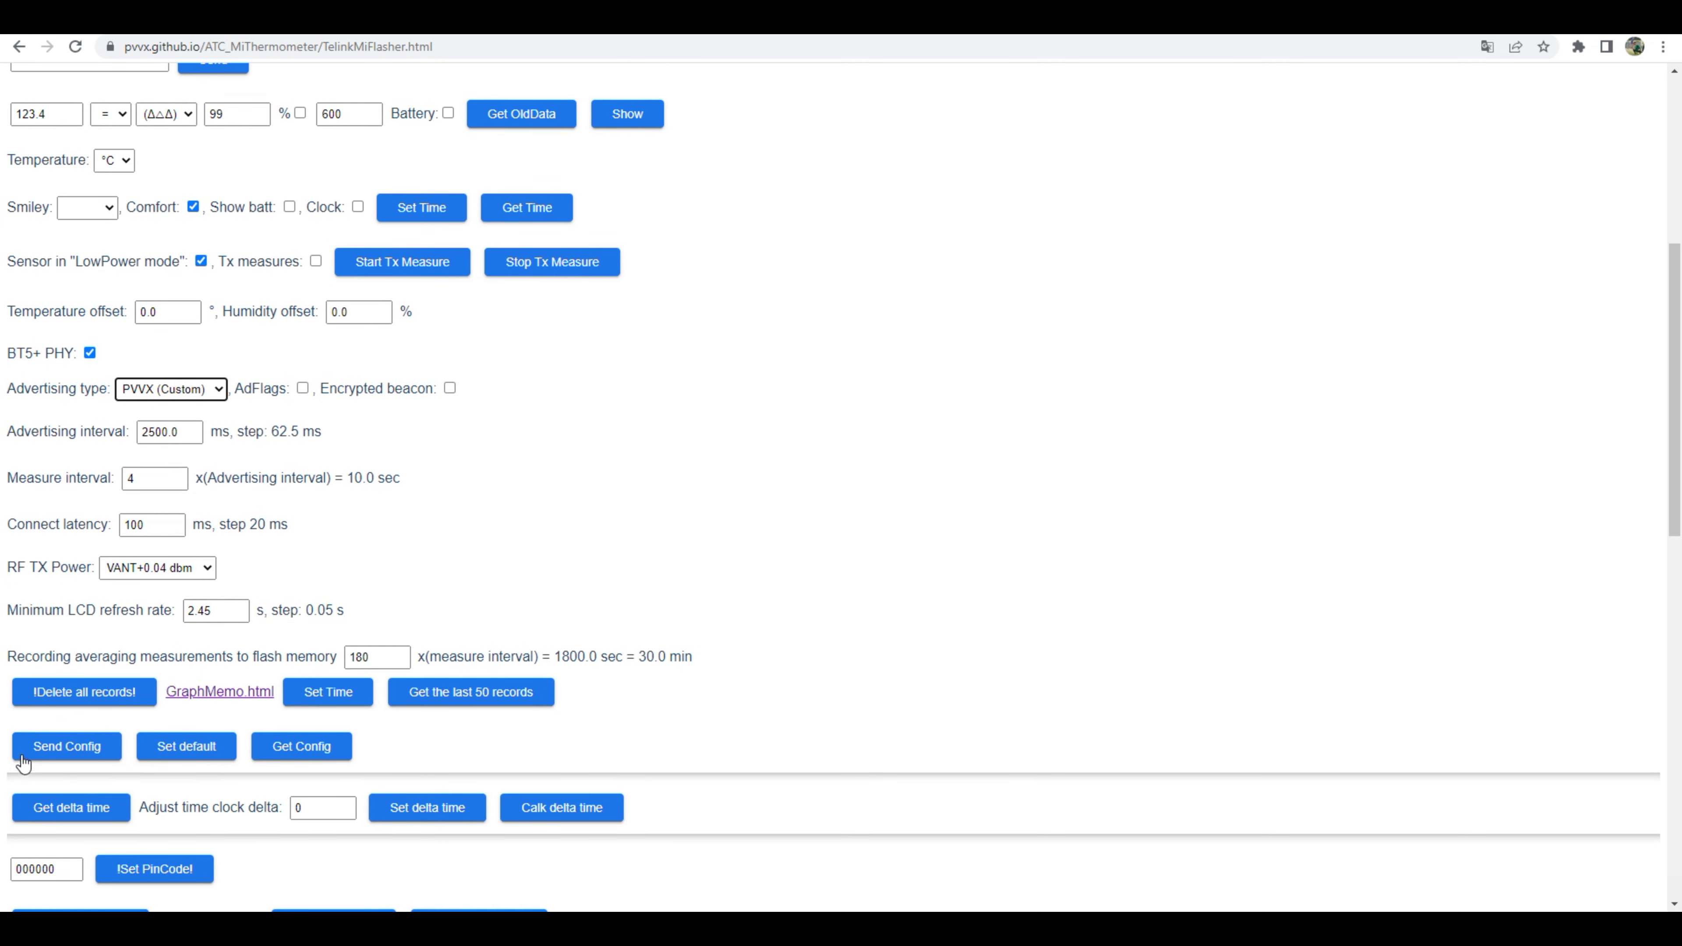
{"action": "left_click", "coordinate": [66, 754]}
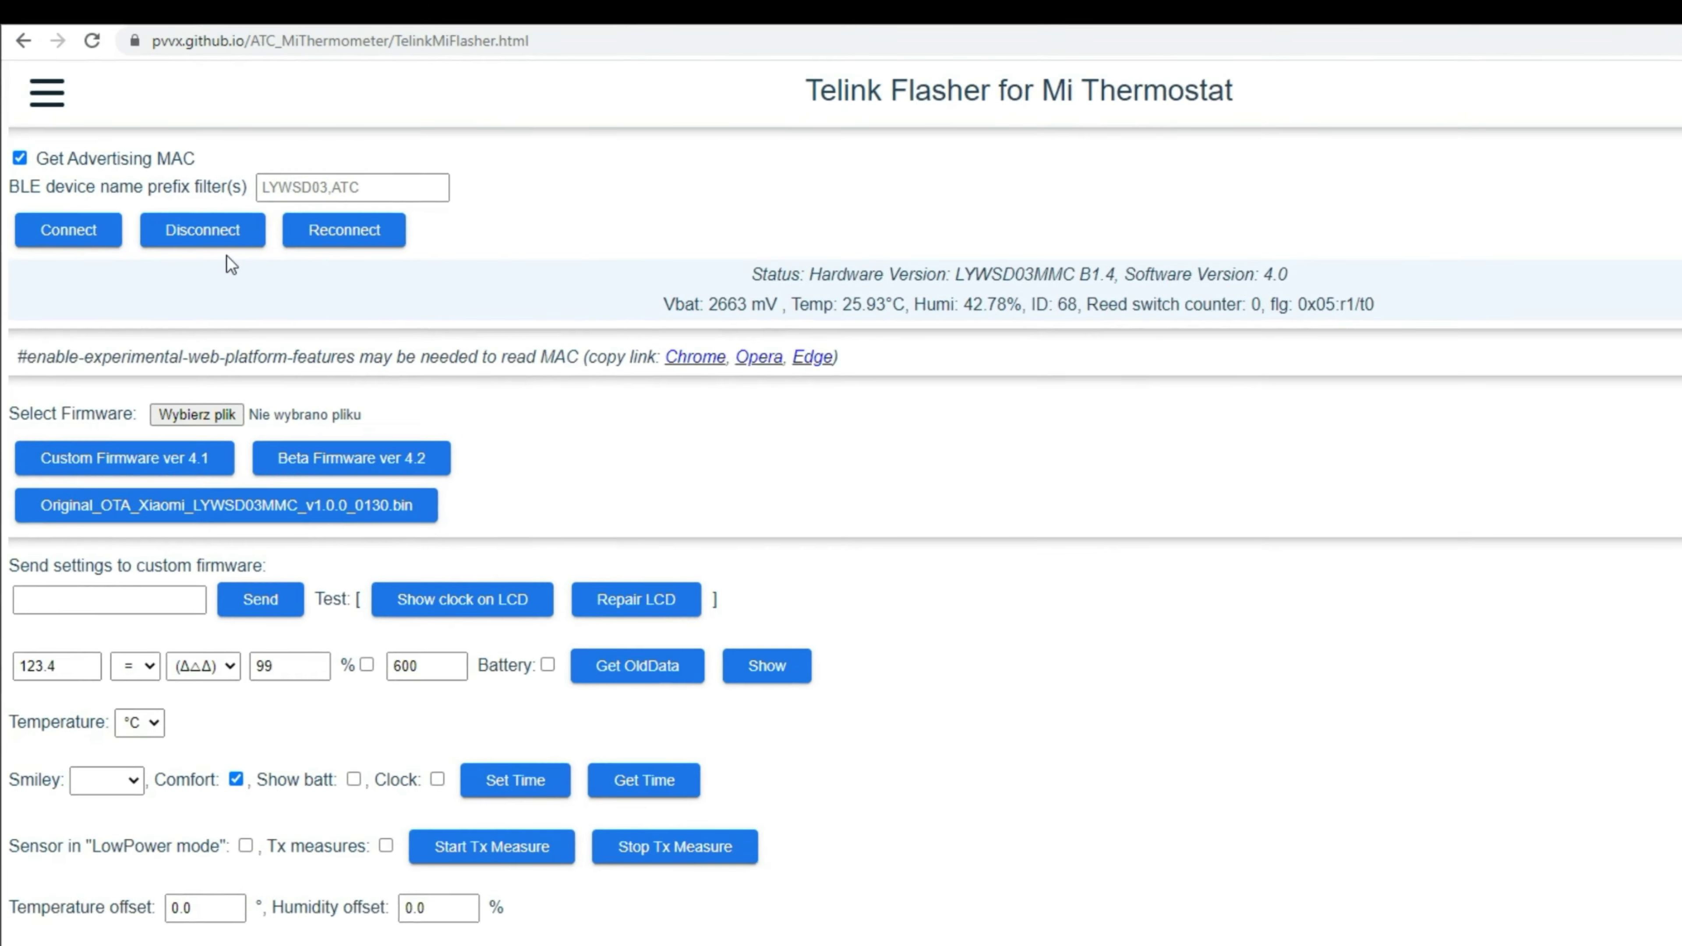
- Disconnect the thermometer from the Telink Flasher and reload the page
{"action": "left_click", "coordinate": [169, 199]}
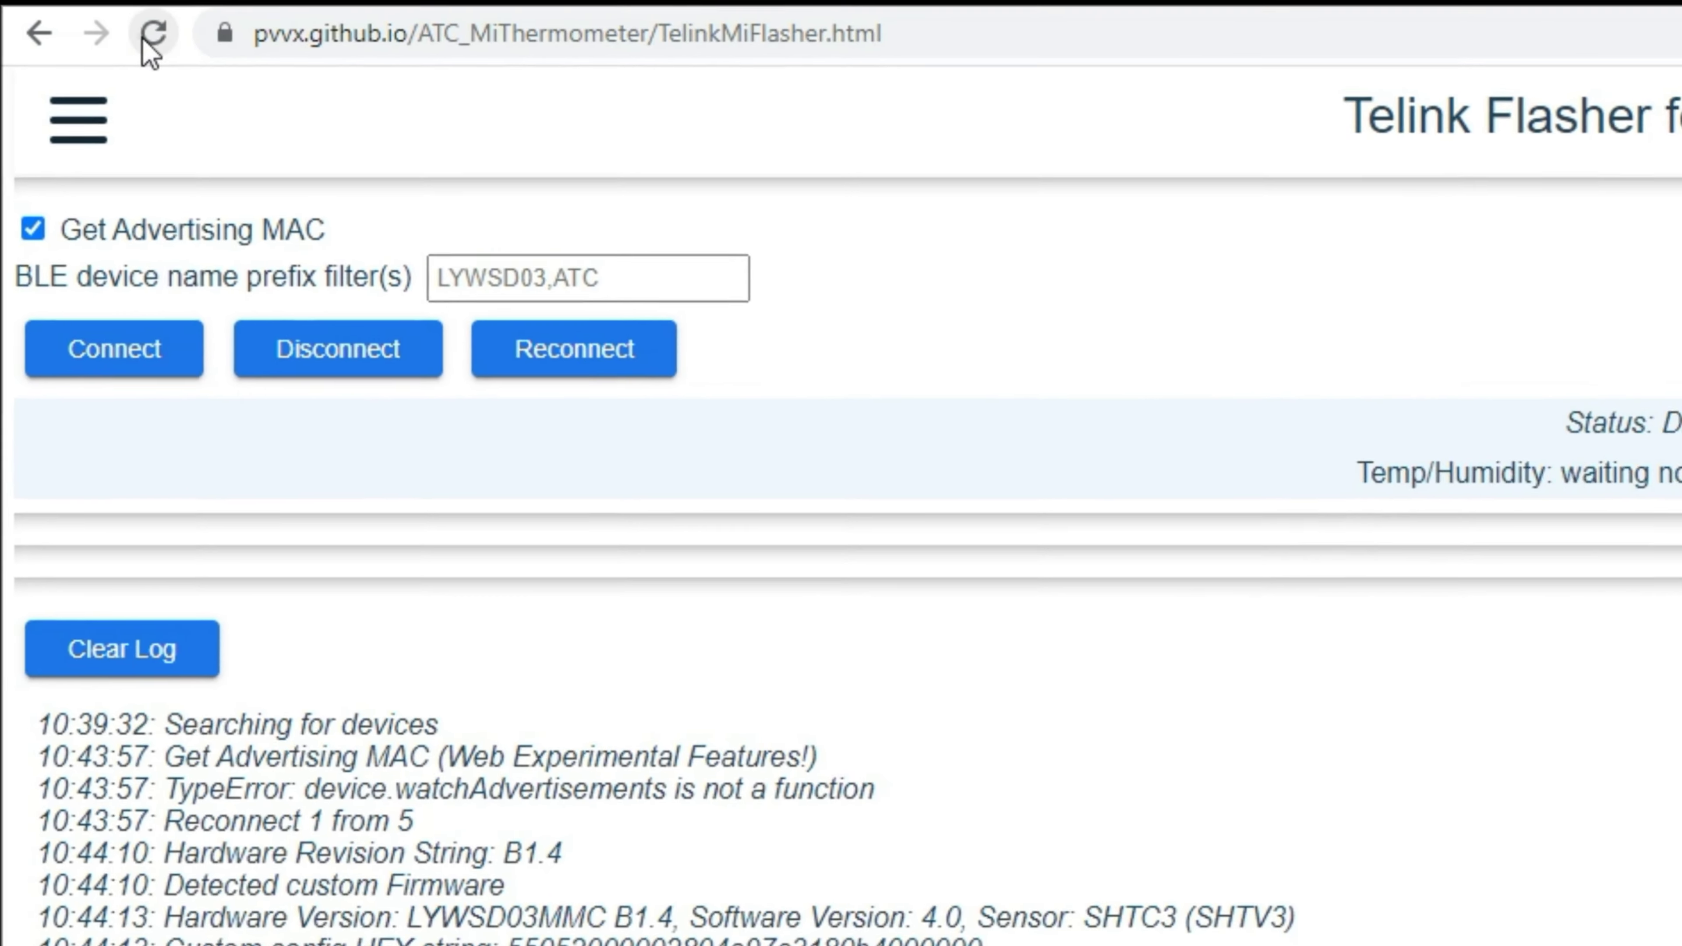
{"action": "left_click", "coordinate": [122, 36]}
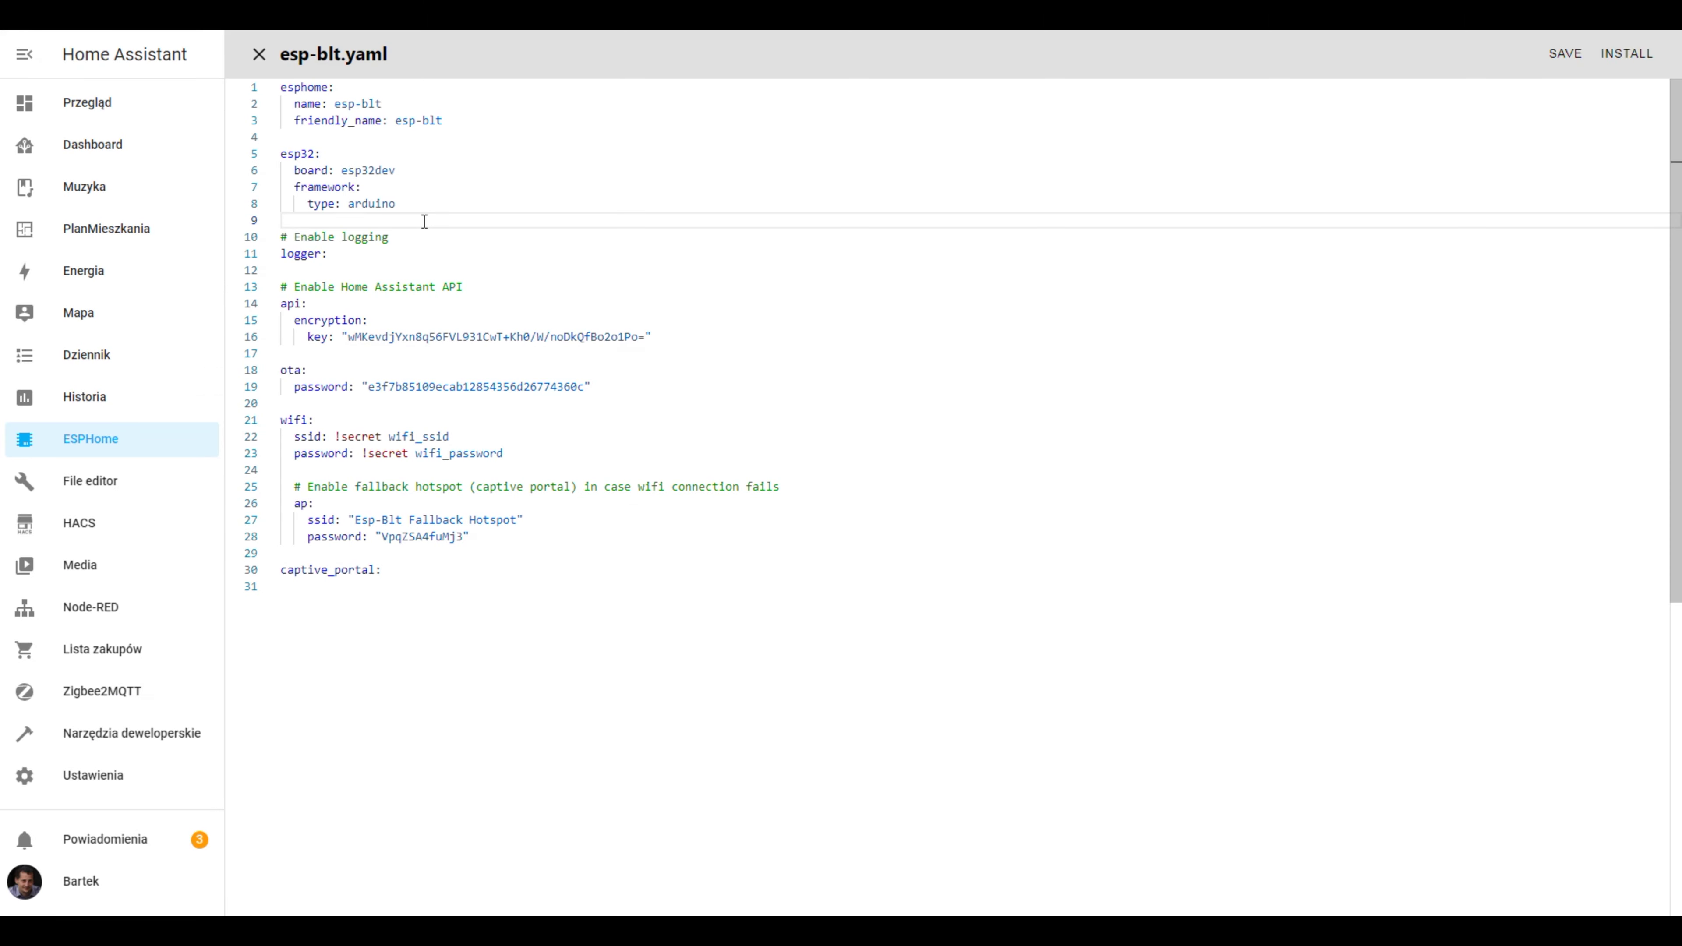
- In the ESPHome editor, add an esp32_ble_tracker: entry to esp-blt.yaml between the esp32 block and the logging section
{"action": "key", "text": "Return"}
{"action": "key", "text": "Return"}
{"action": "key", "text": "Up"}
{"action": "type", "text": "esp32_ble_tracker:"}
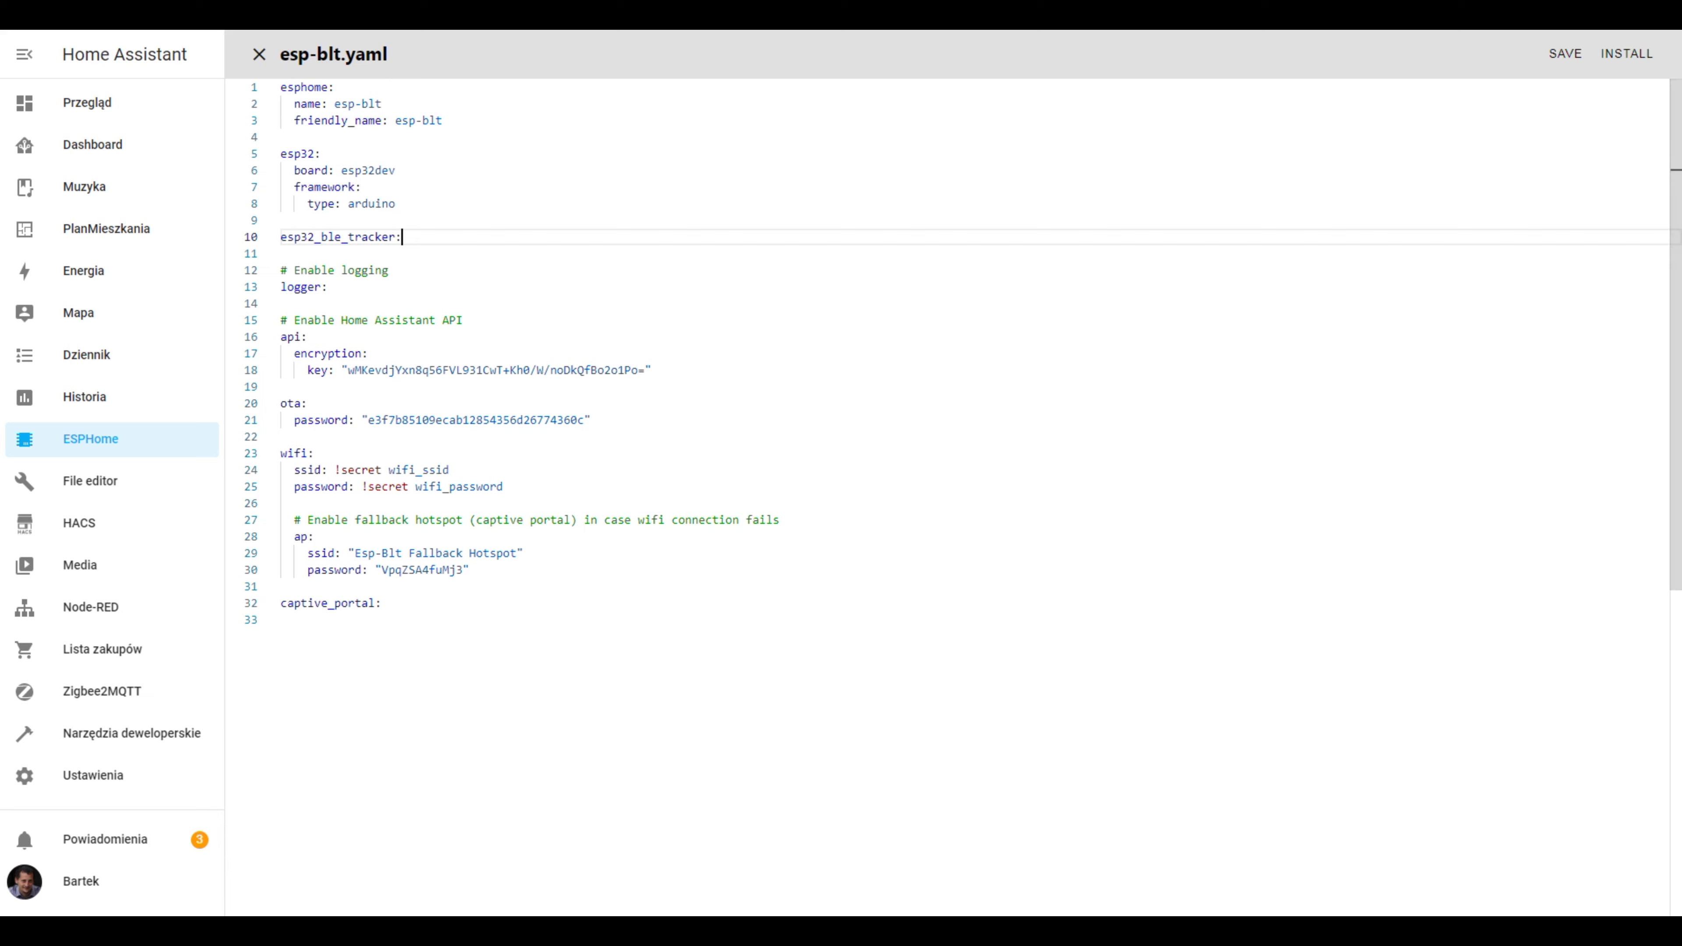
- Copy the PVVX MiThermometer "Custom" sensor example from the esphome.io page into esp-blt.yaml between the ota and wifi sections
{"action": "key", "text": "alt+Tab"}
{"action": "mouse_move", "coordinate": [669, 298]}
{"action": "left_mouse_down"}
{"action": "mouse_move", "coordinate": [858, 475]}
{"action": "mouse_move", "coordinate": [855, 509]}
{"action": "mouse_move", "coordinate": [670, 302]}
{"action": "left_mouse_up"}
{"action": "key", "text": "ctrl+c"}
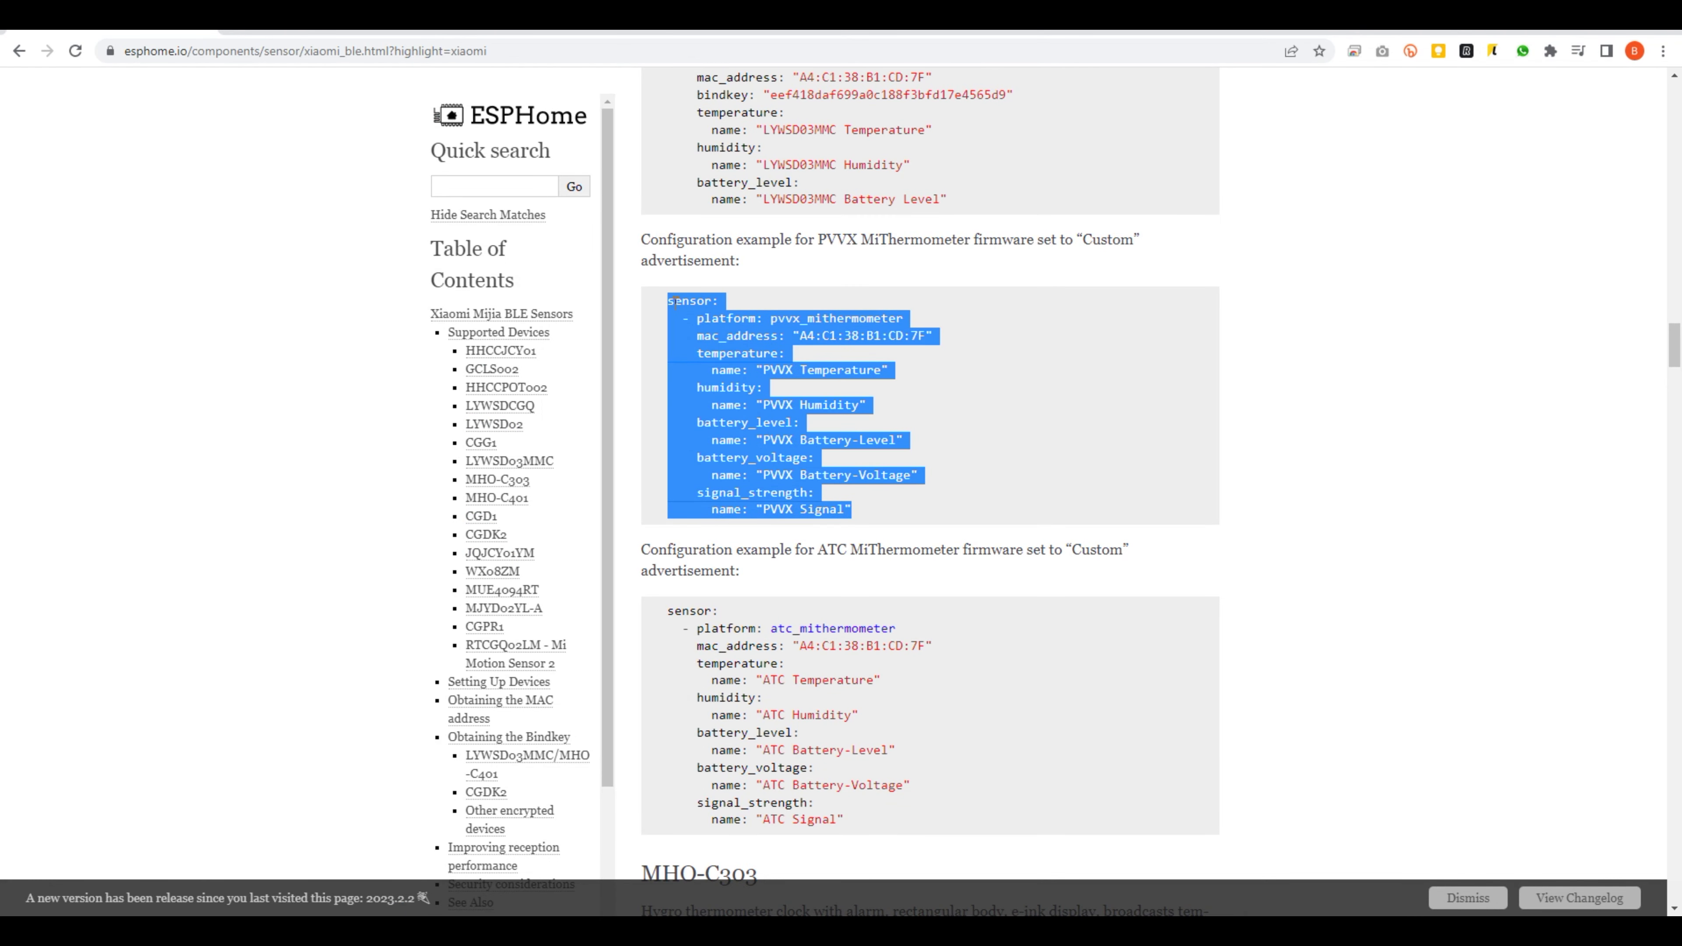
{"action": "key", "text": "alt+Tab"}
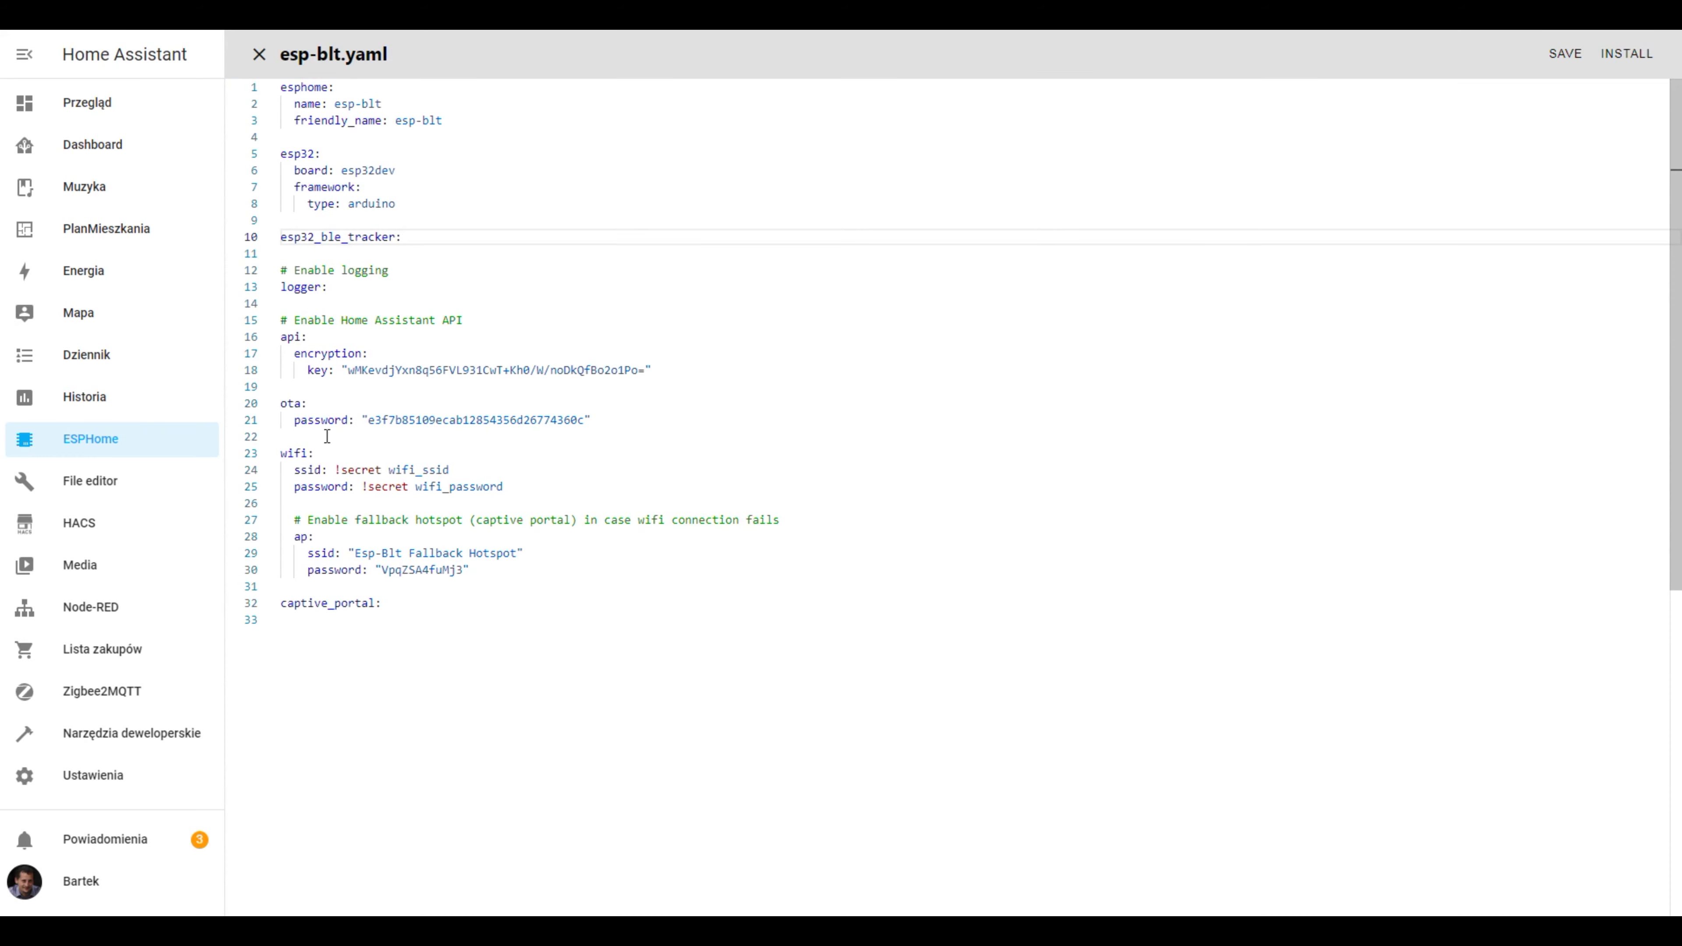
{"action": "left_click", "coordinate": [611, 438]}
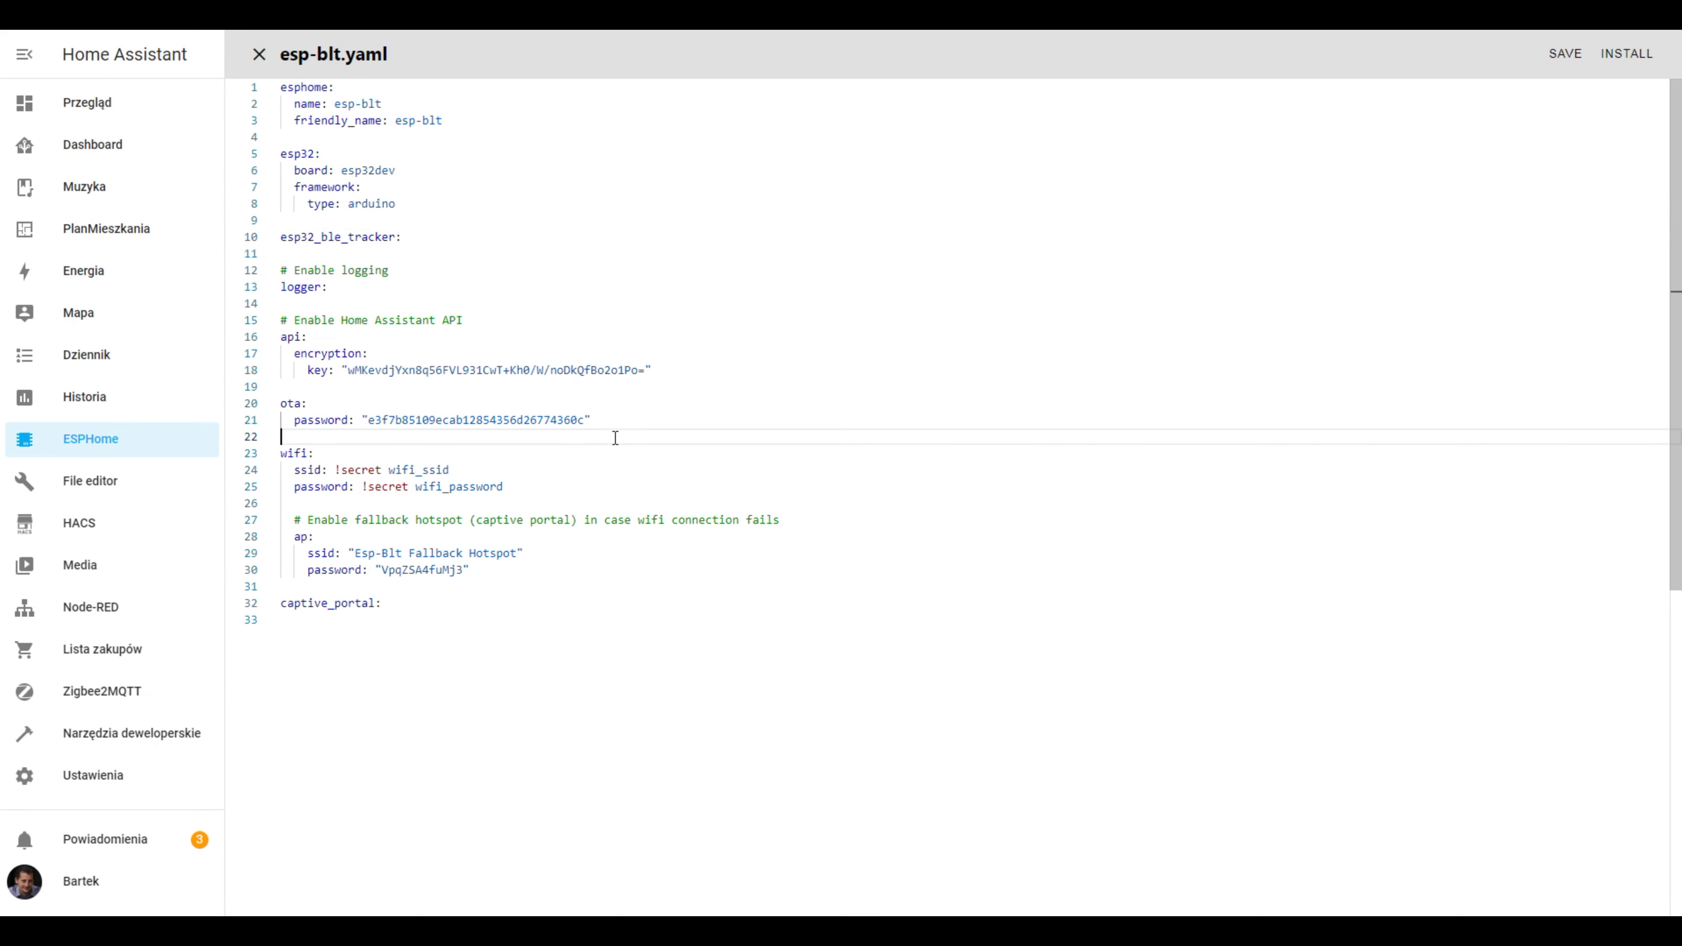
{"action": "key", "text": "Return"}
{"action": "key", "text": "Return"}
{"action": "key", "text": "Up"}
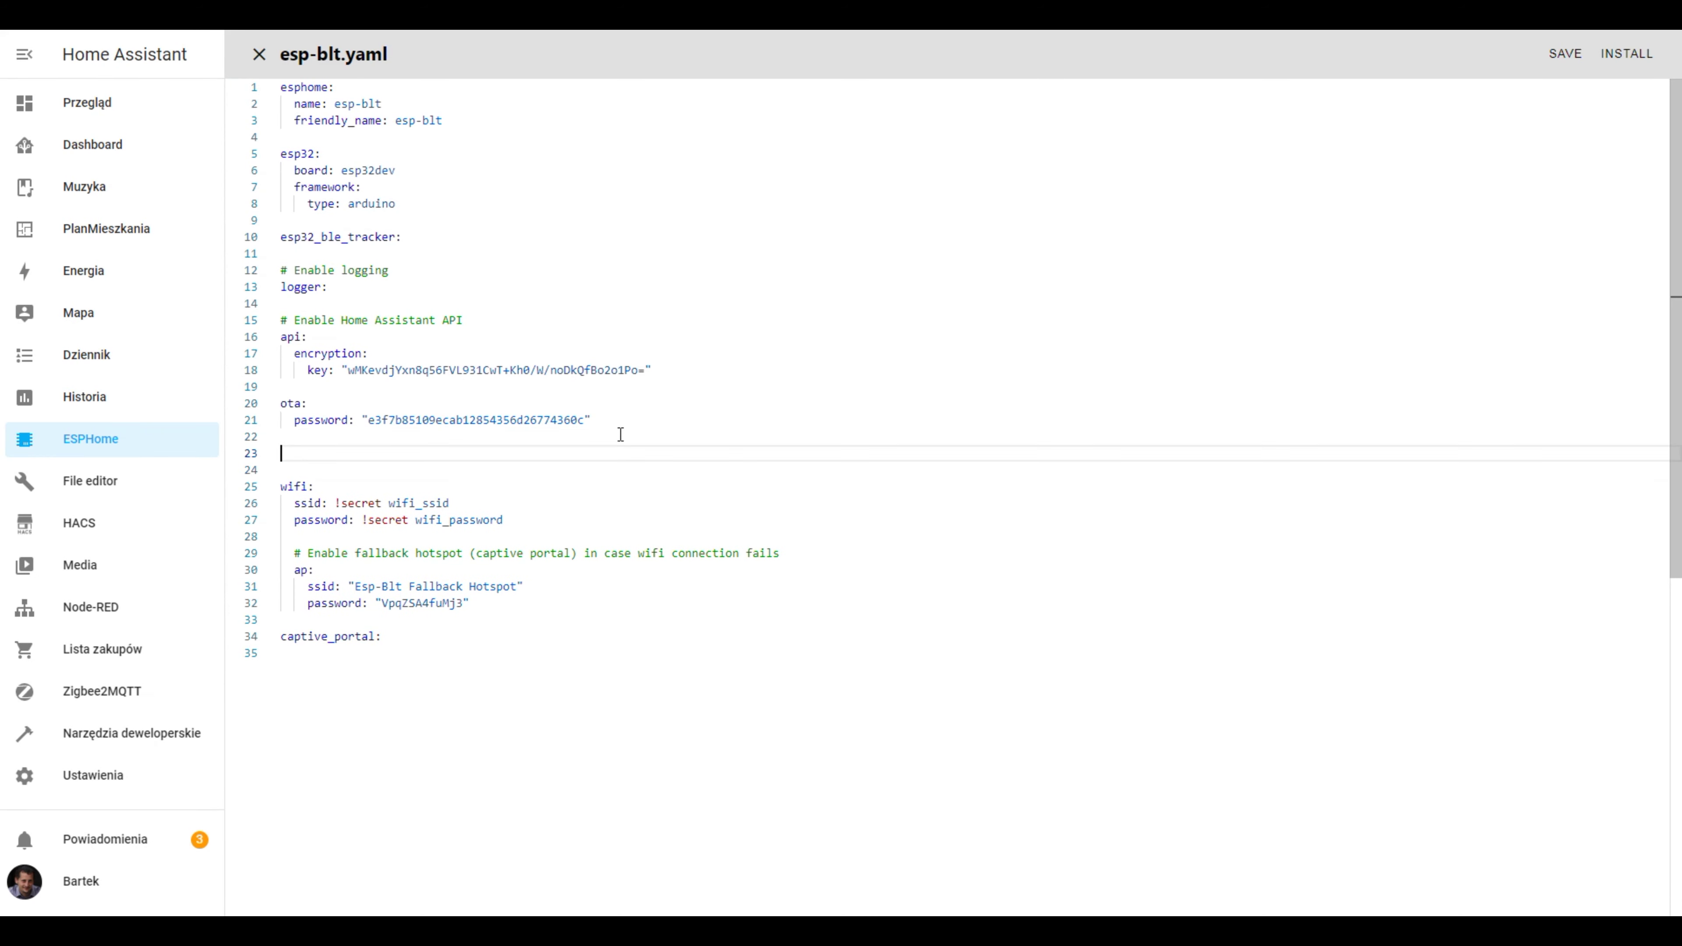
{"action": "key", "text": "ctrl+v"}
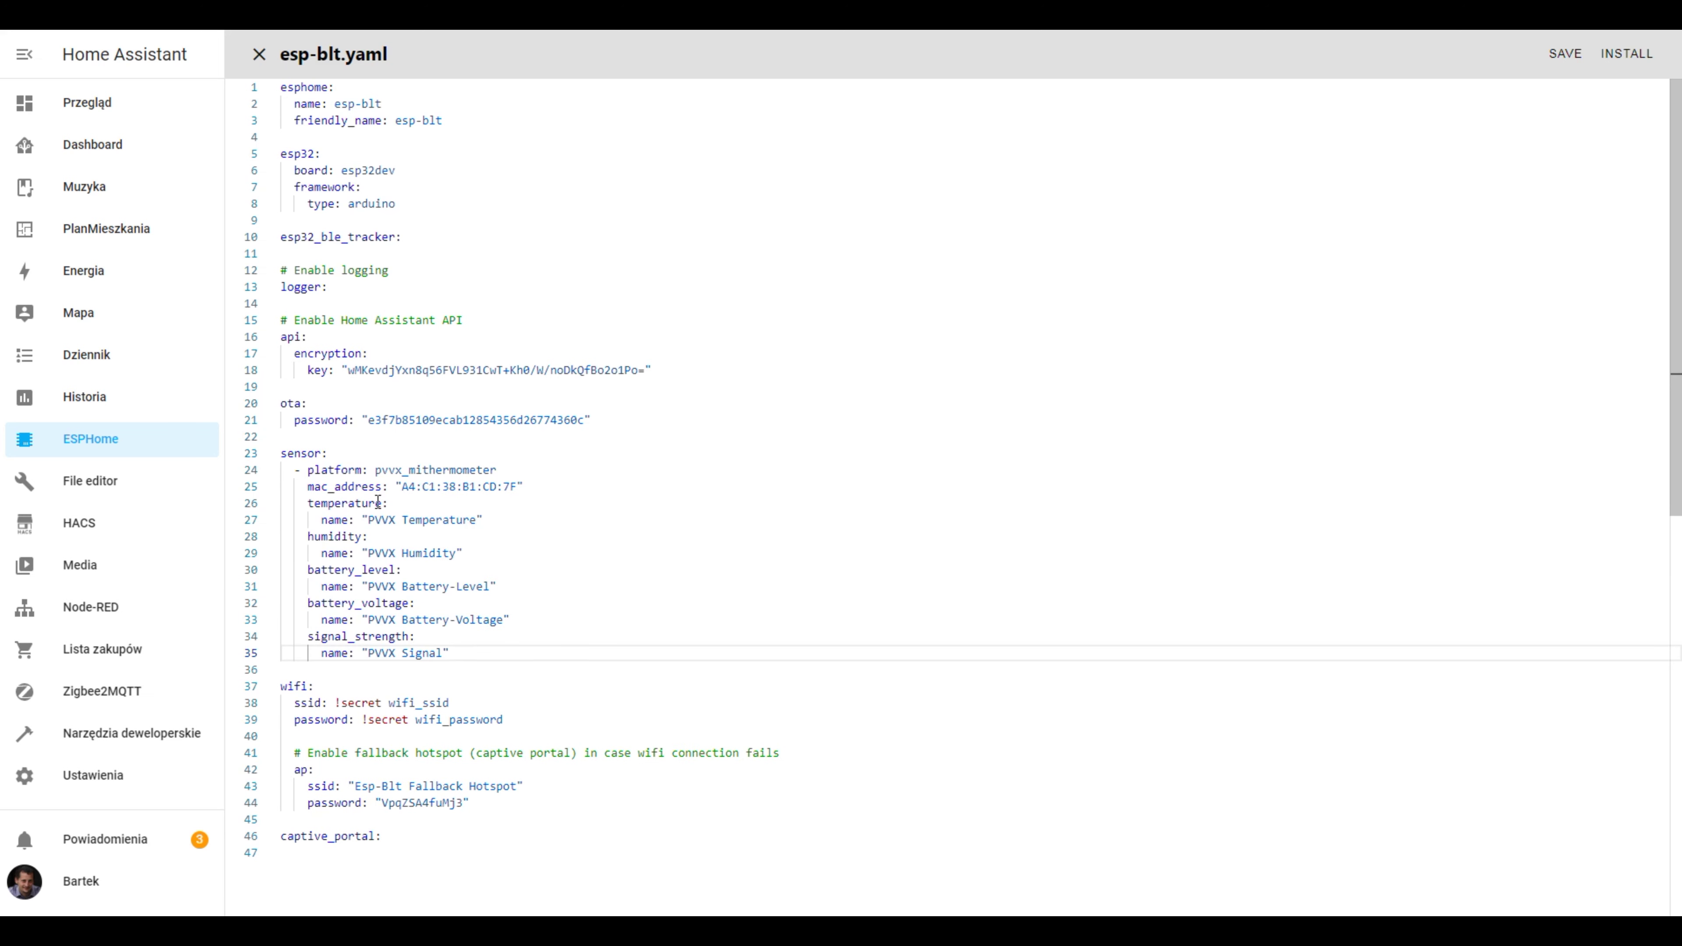
- Set the PVVX sensor's mac_address in esp-blt.yaml to A4:C1:38:9E:B9:65
{"action": "left_click", "coordinate": [378, 469]}
{"action": "left_click_drag", "start_coordinate": [400, 488], "coordinate": [457, 487]}
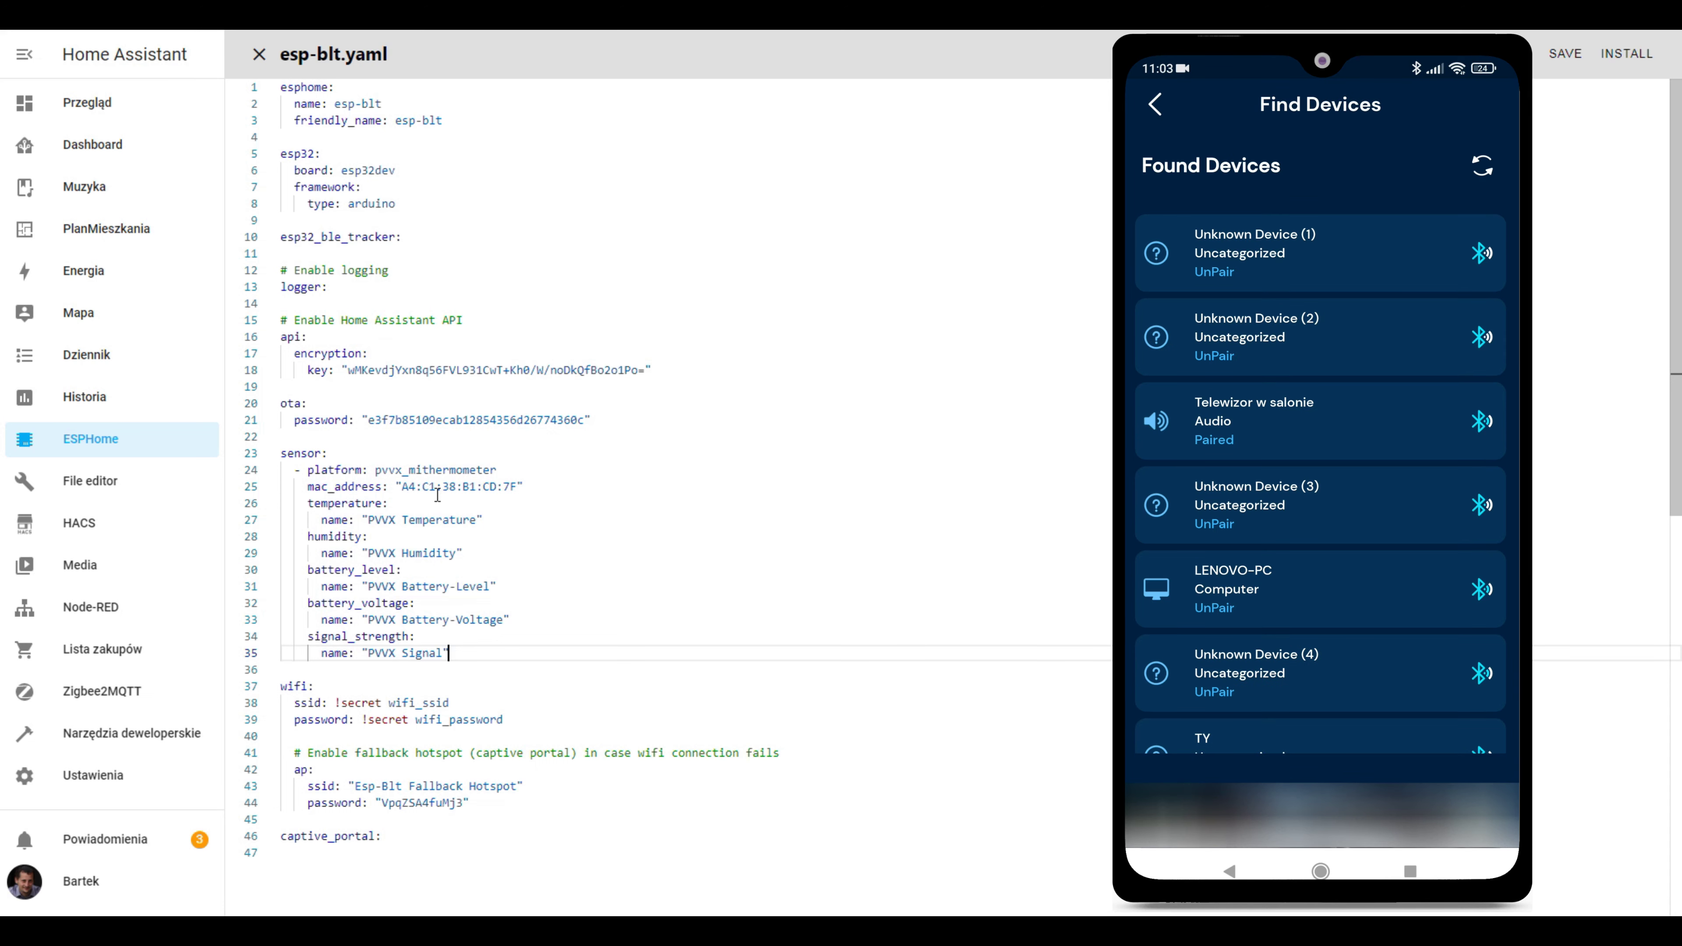
{"action": "left_click_drag", "start_coordinate": [401, 487], "coordinate": [517, 488]}
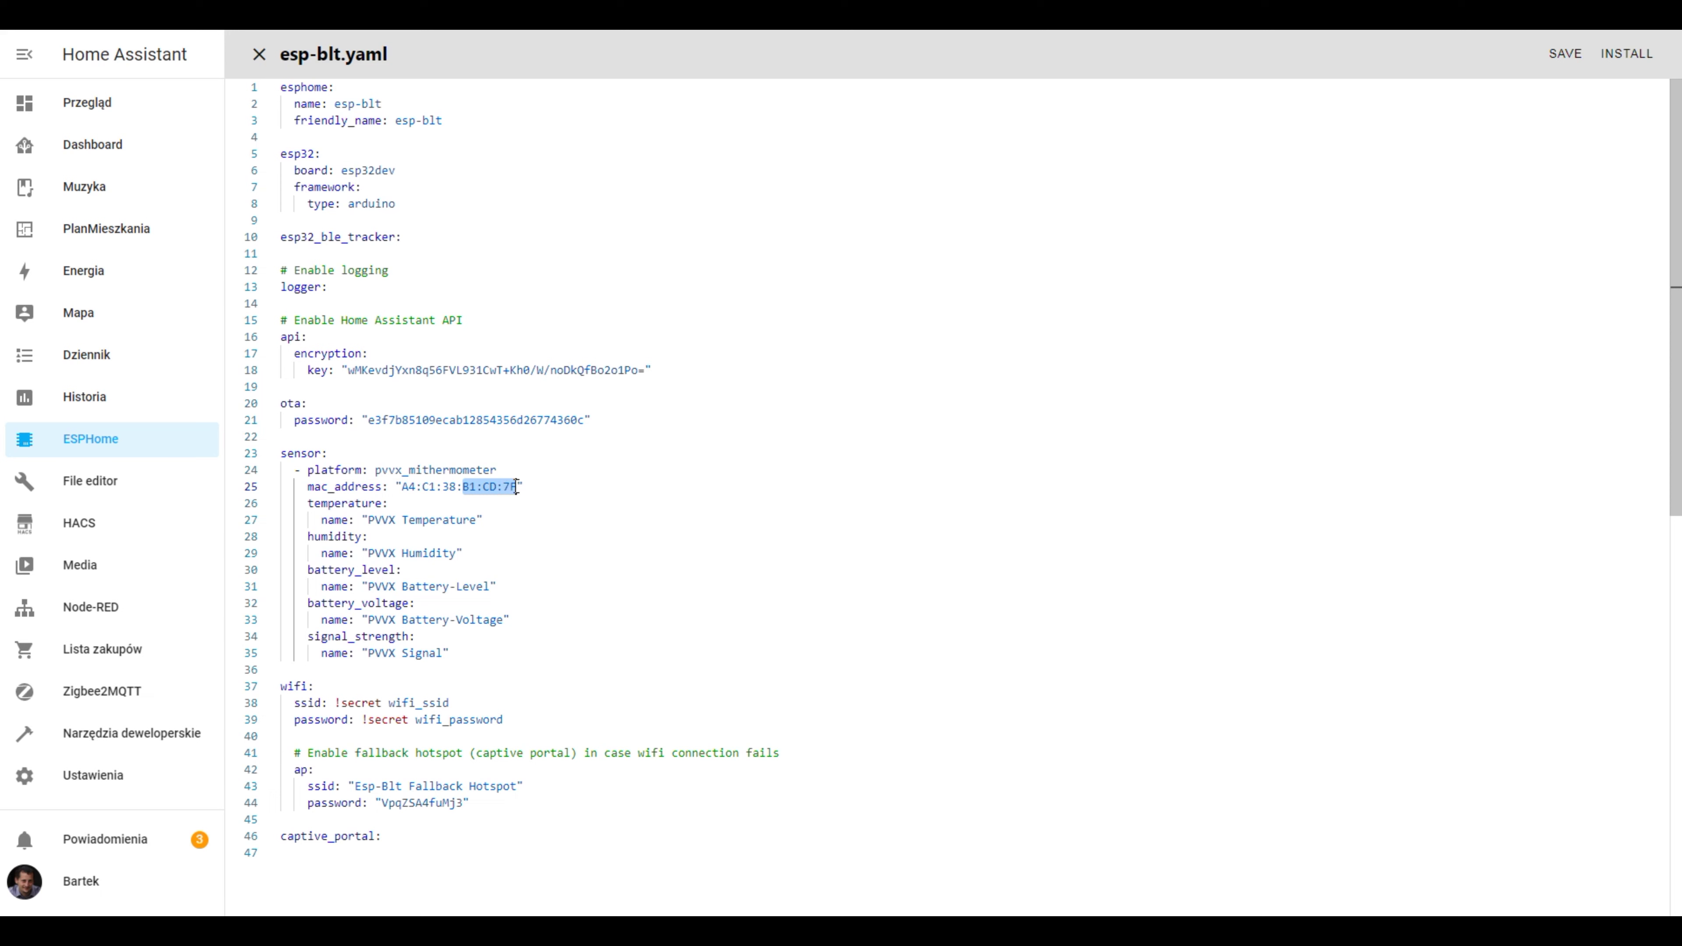
{"action": "type", "text": "9E"}
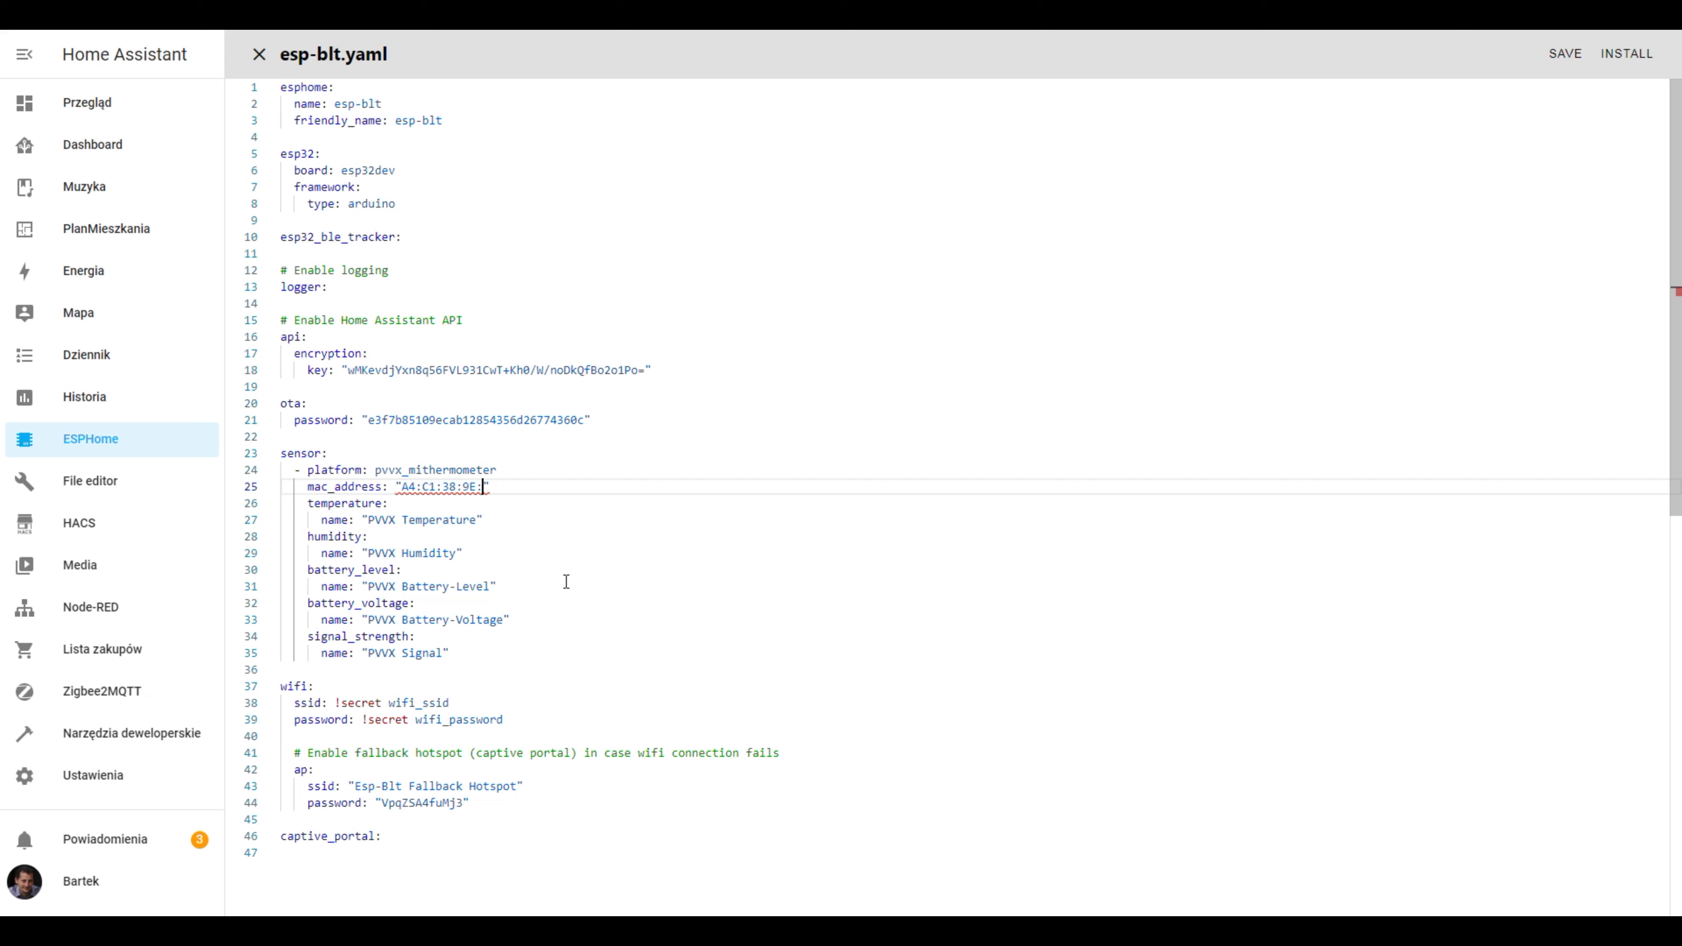
{"action": "type", "text": ":BV"}
{"action": "type", "text": "5"}
- Save esp-blt.yaml and install it wirelessly on the device, closing the install log when it is done
{"action": "left_click", "coordinate": [1576, 60]}
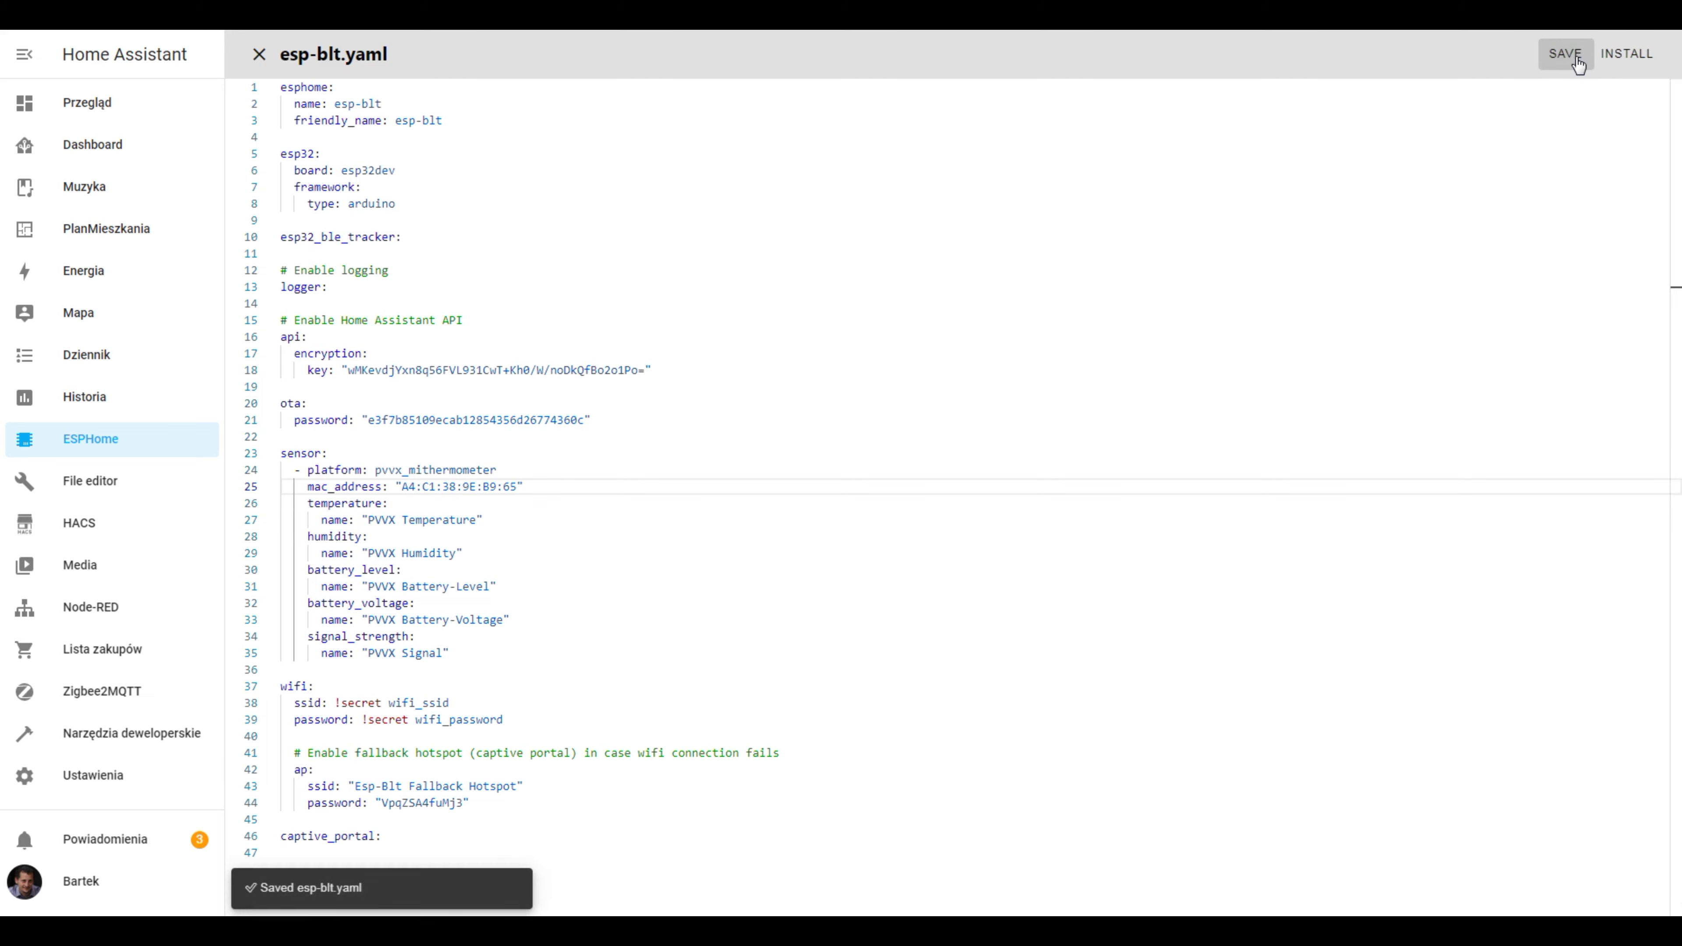
{"action": "left_click", "coordinate": [1636, 59]}
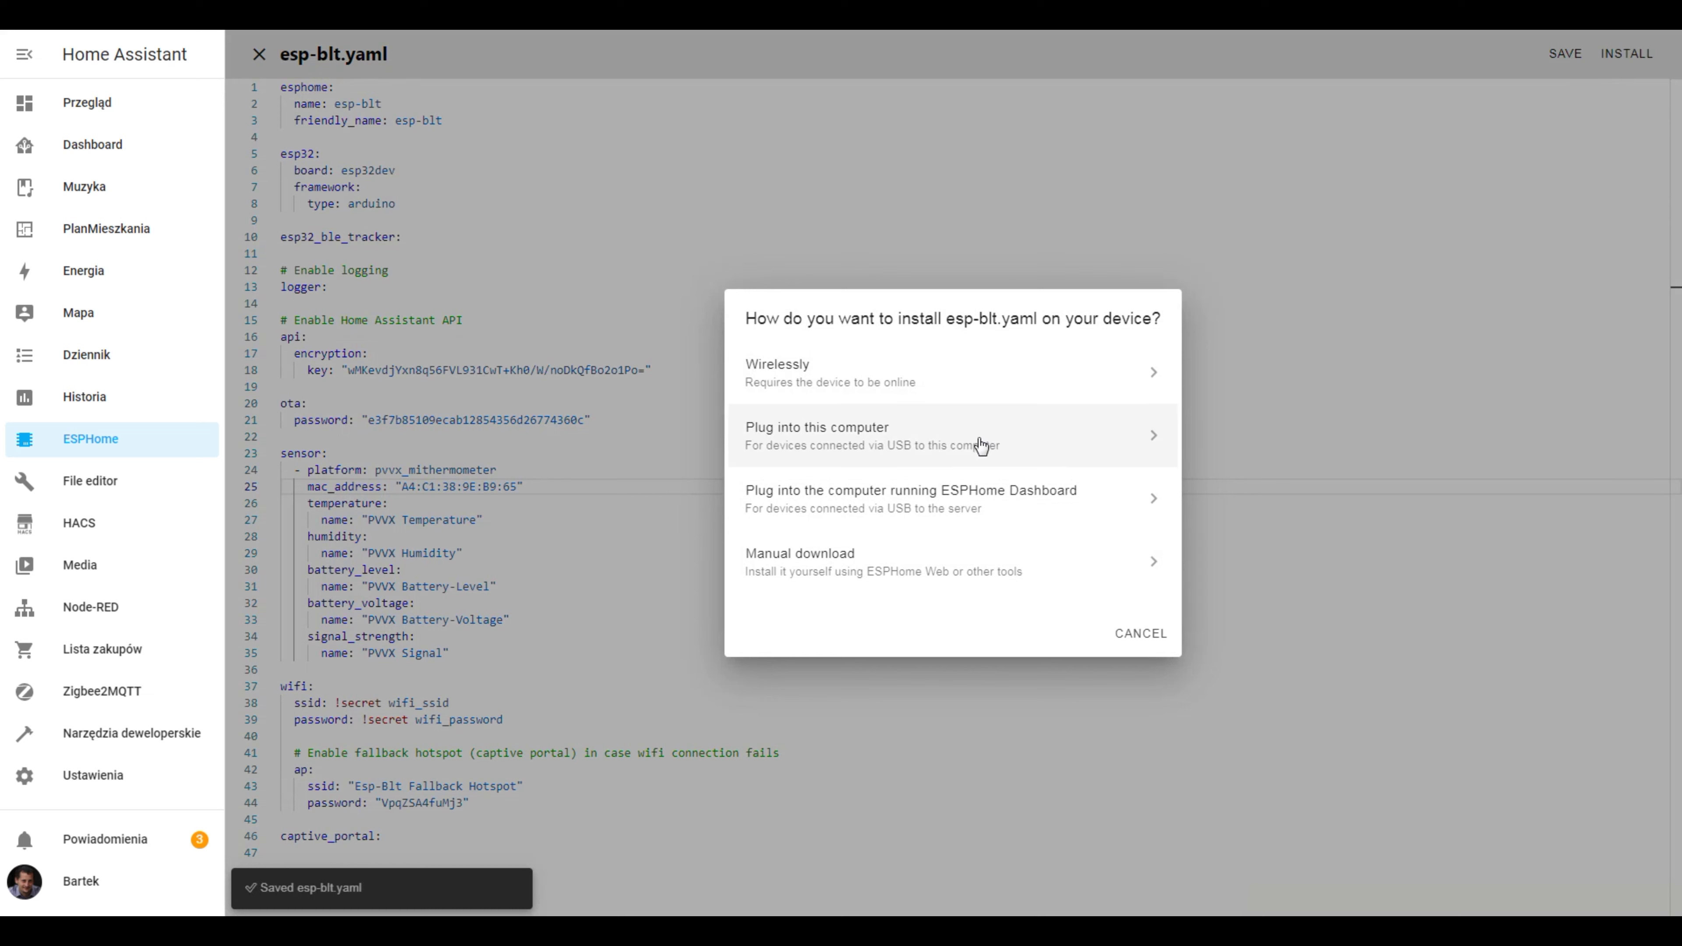
{"action": "left_click", "coordinate": [842, 385]}
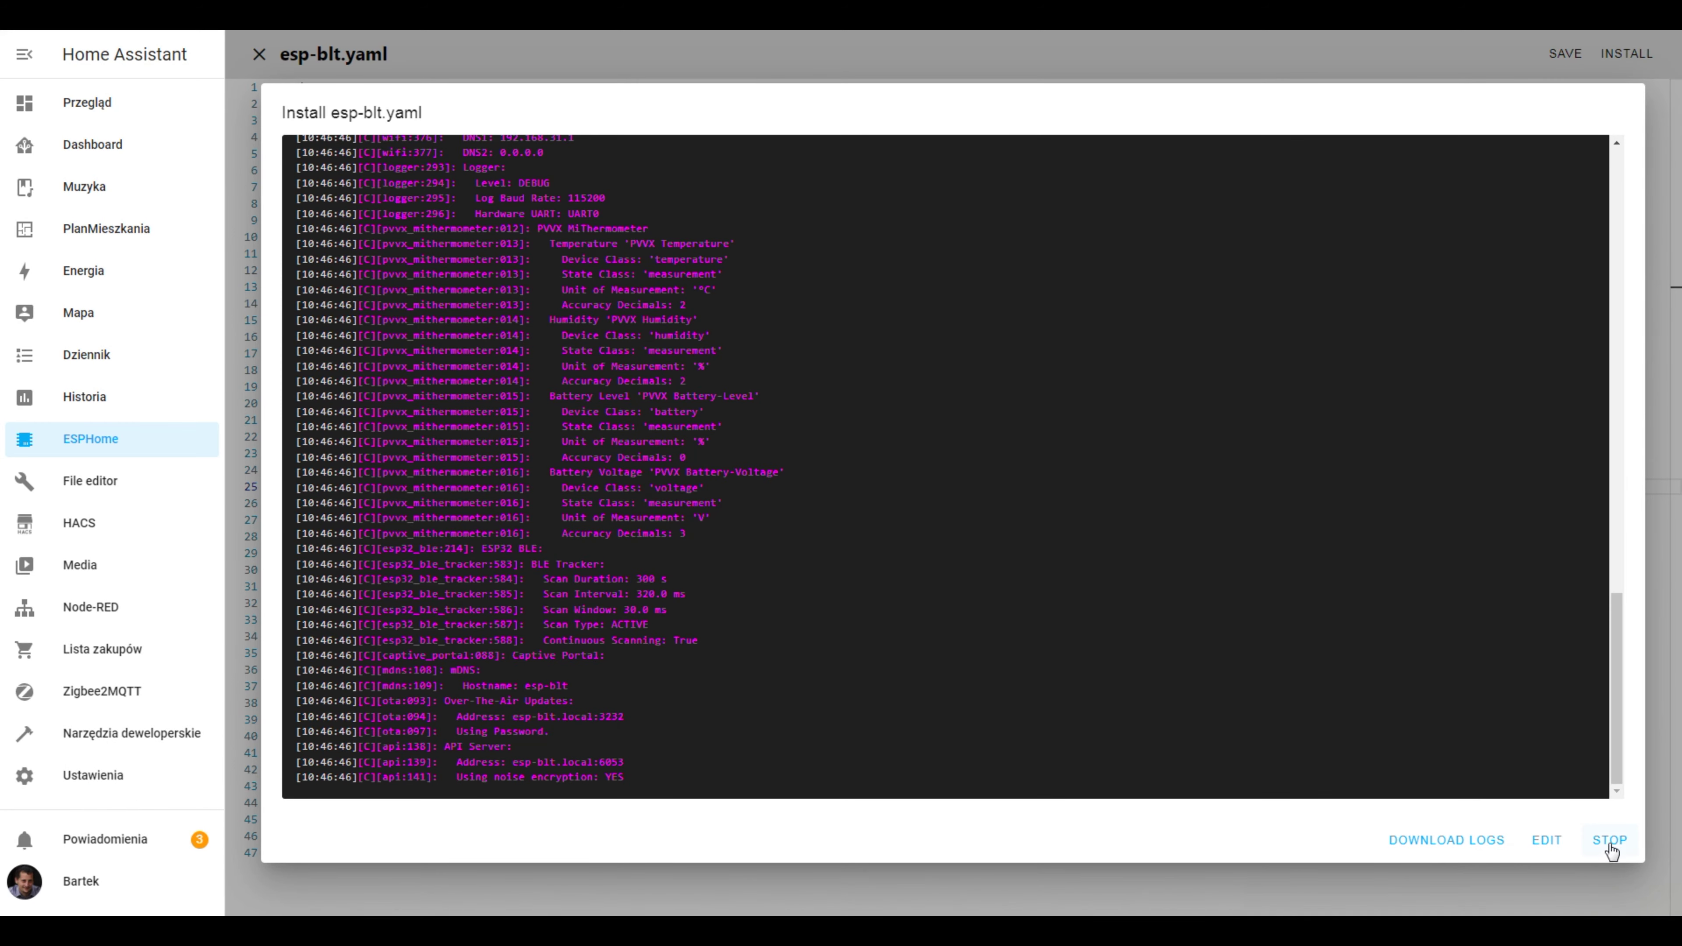
{"action": "left_click", "coordinate": [1611, 841]}
- Add the discovered esp-blt ESPHome node to Home Assistant and assign it to the Salon area
{"action": "left_click", "coordinate": [99, 776]}
{"action": "left_click", "coordinate": [836, 197]}
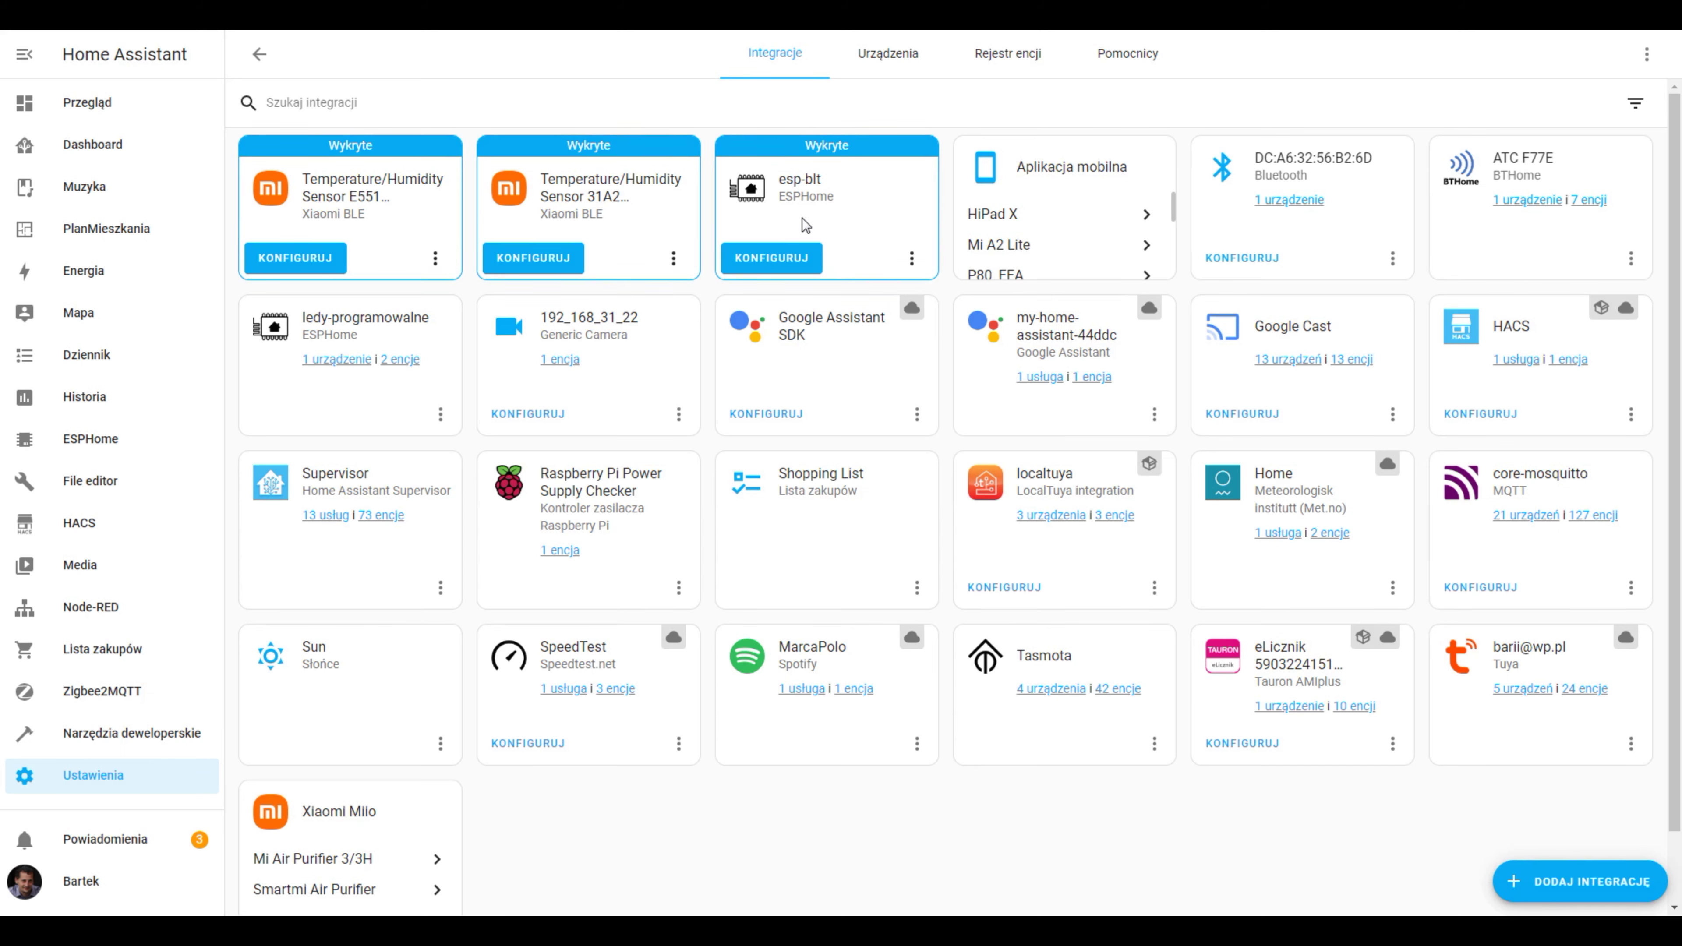
{"action": "left_click", "coordinate": [789, 258]}
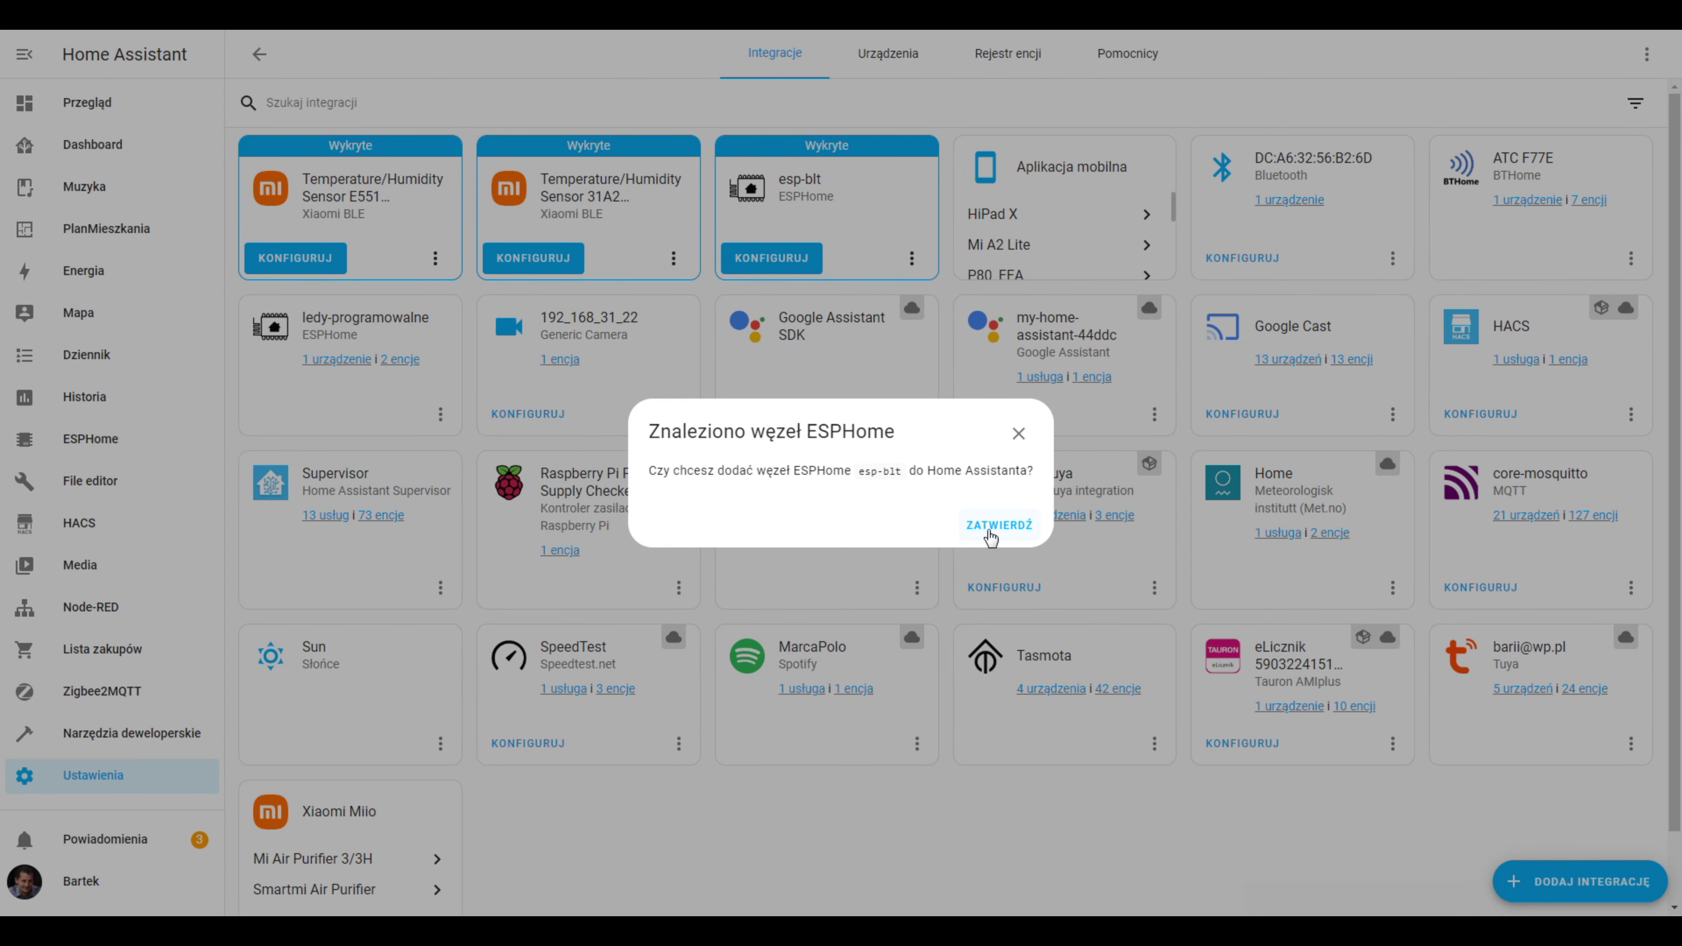
{"action": "left_click", "coordinate": [987, 527]}
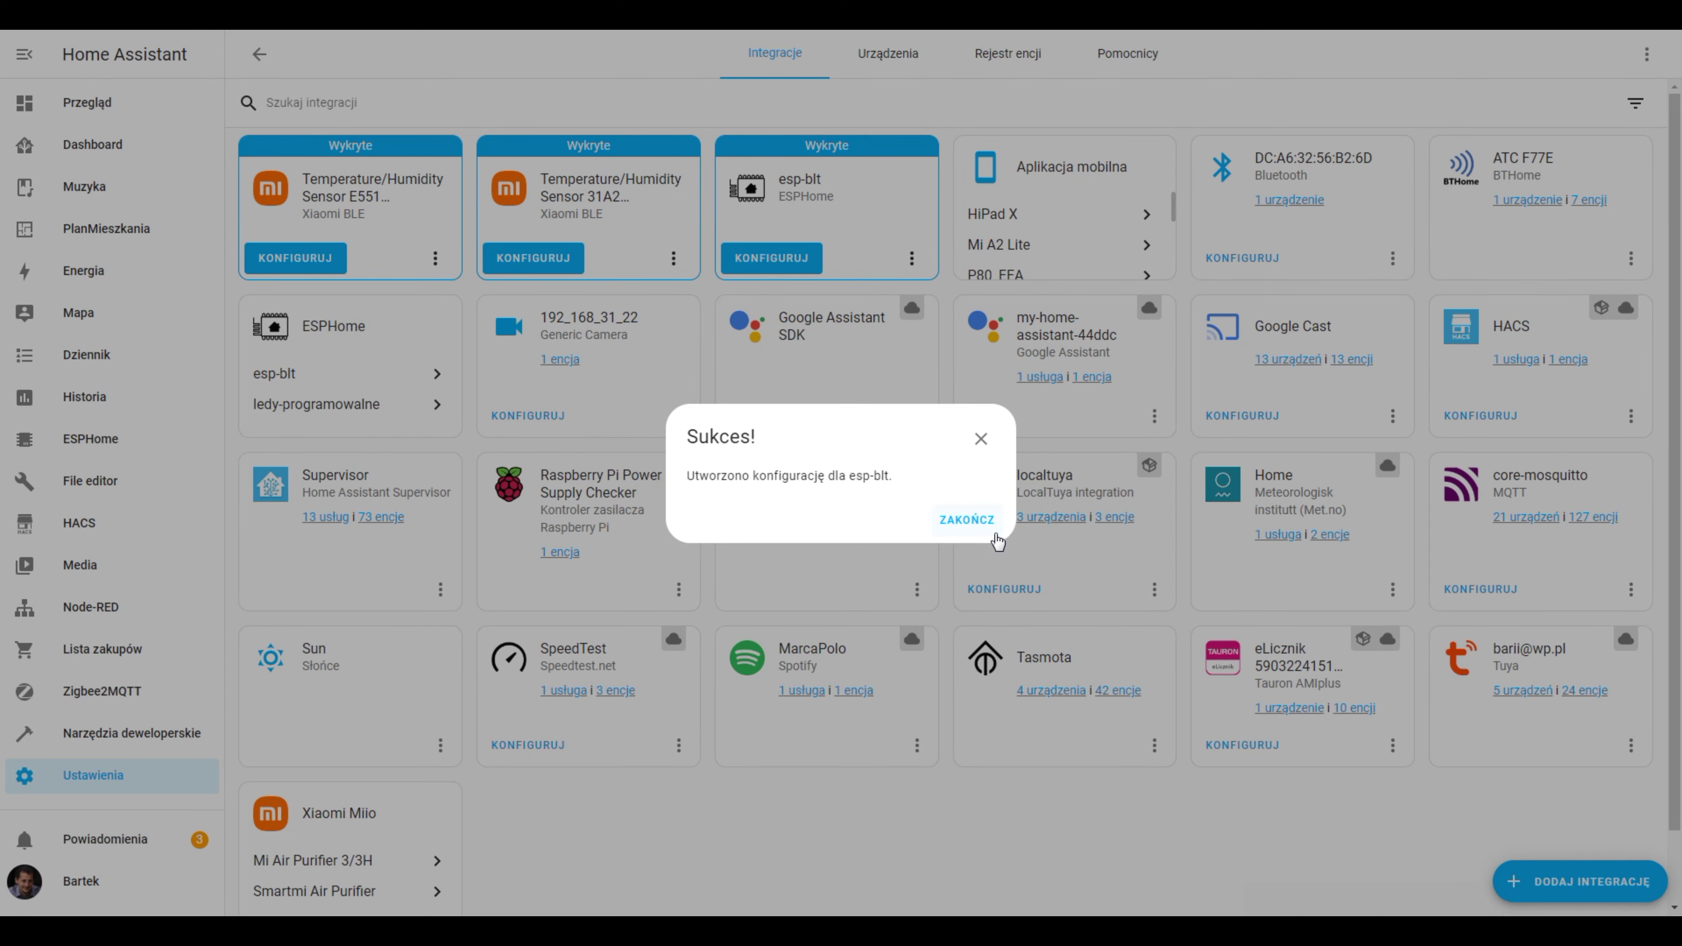
{"action": "left_click", "coordinate": [815, 533]}
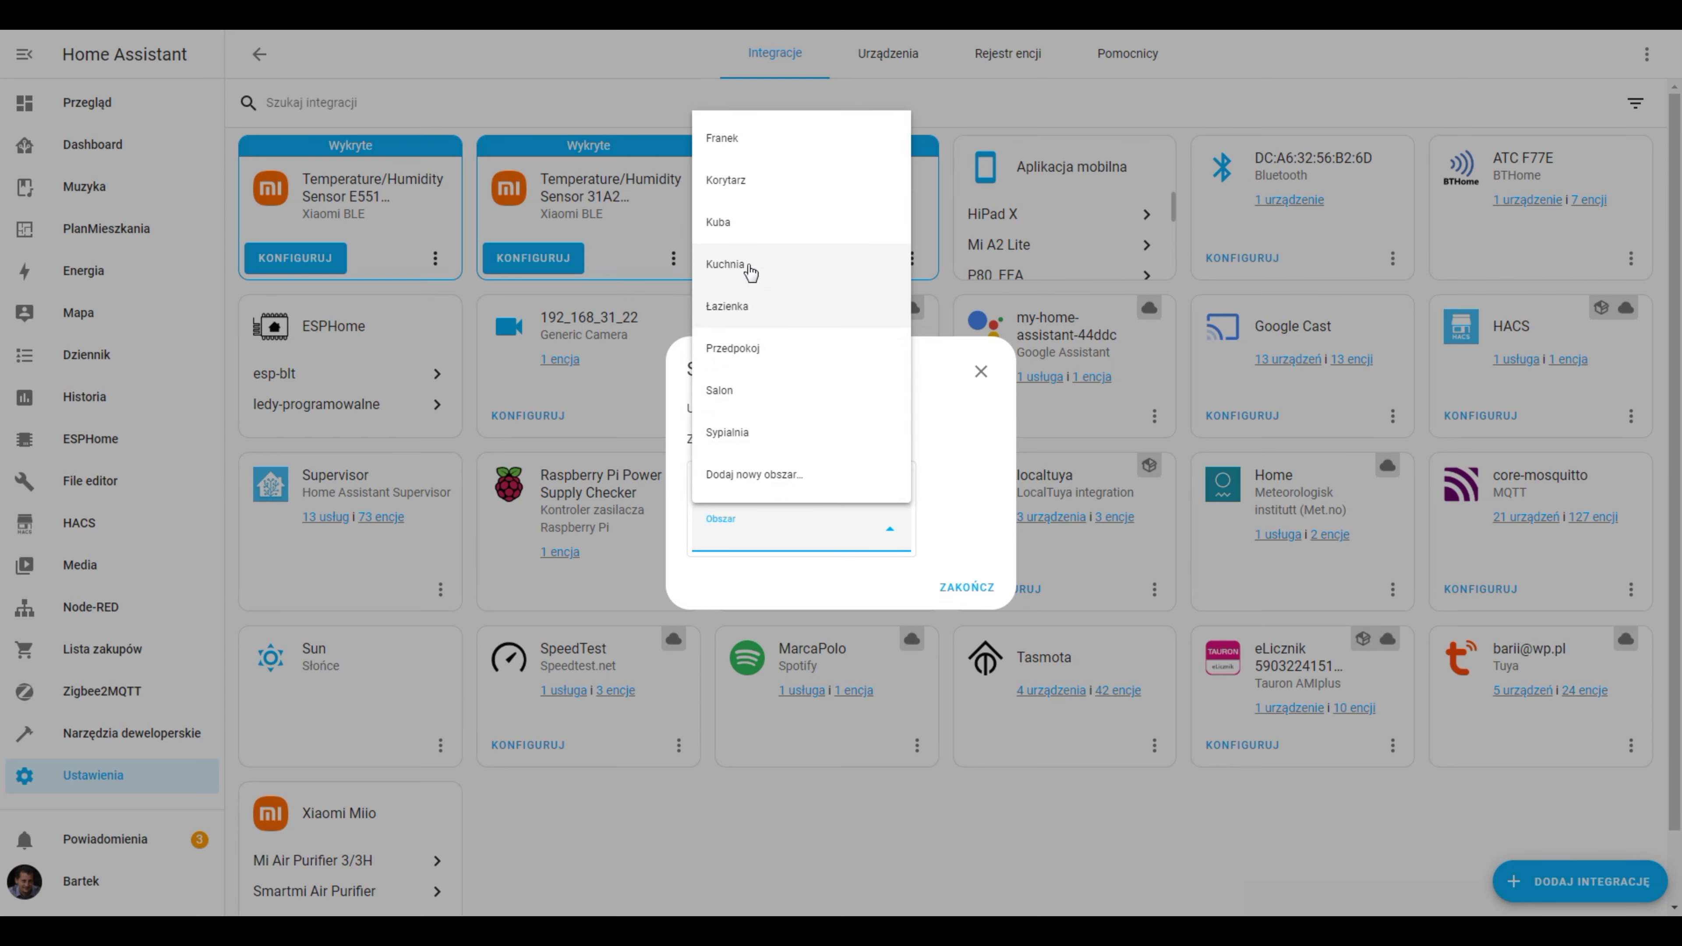
{"action": "left_click", "coordinate": [770, 392]}
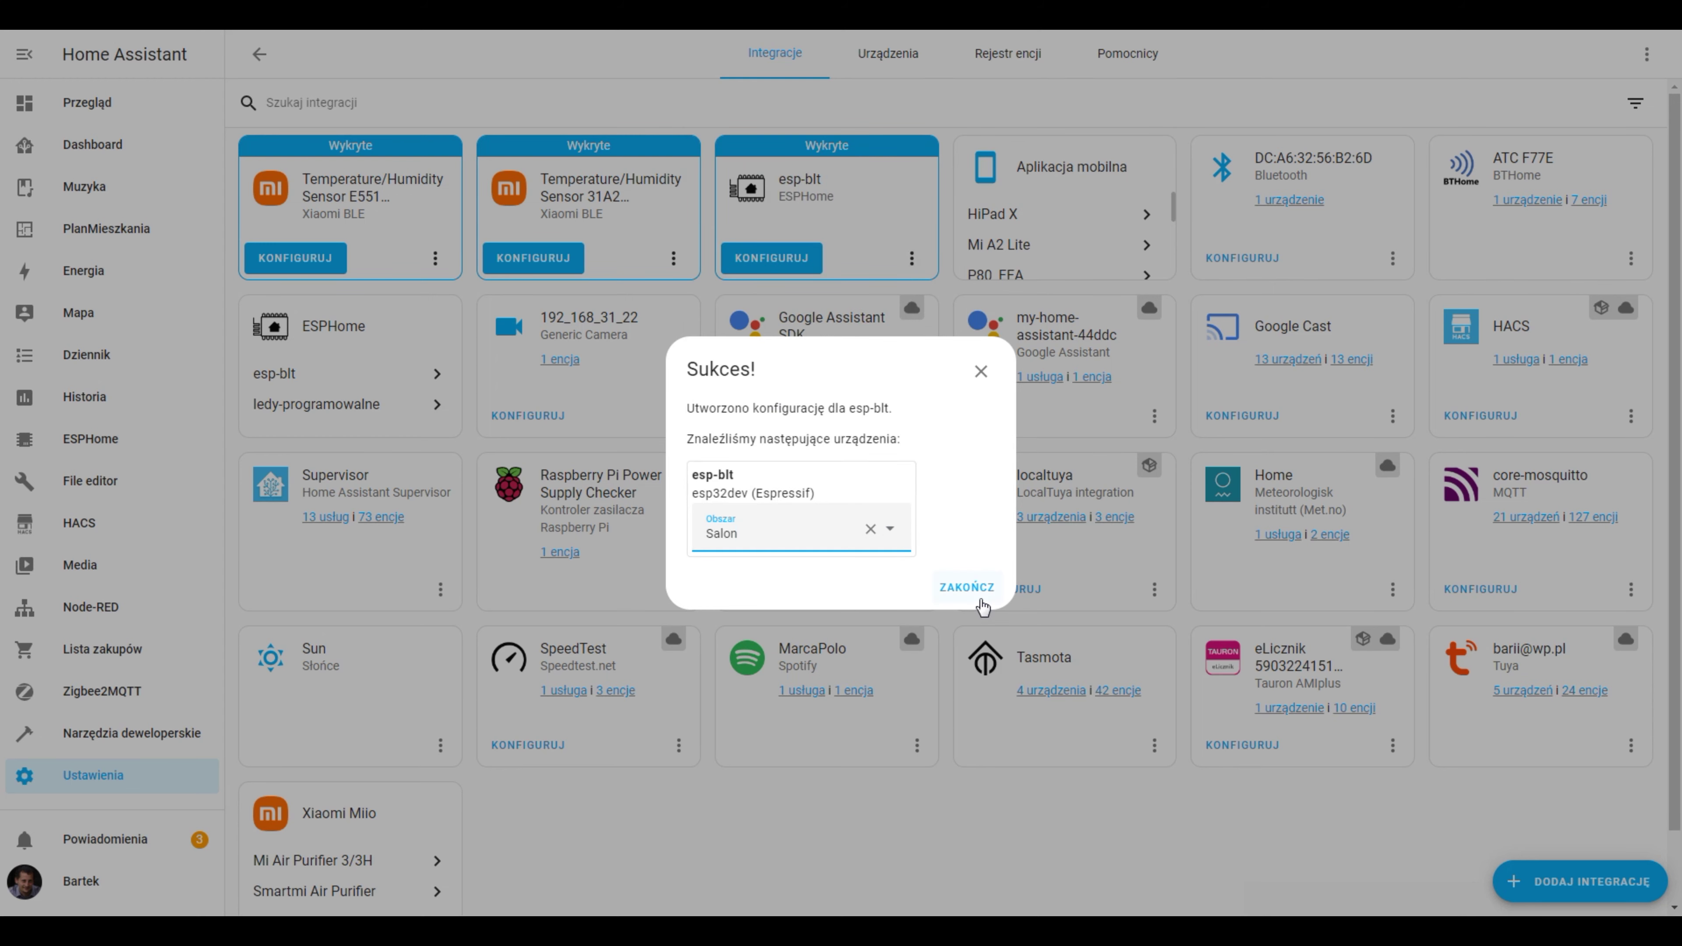
{"action": "left_click", "coordinate": [969, 588]}
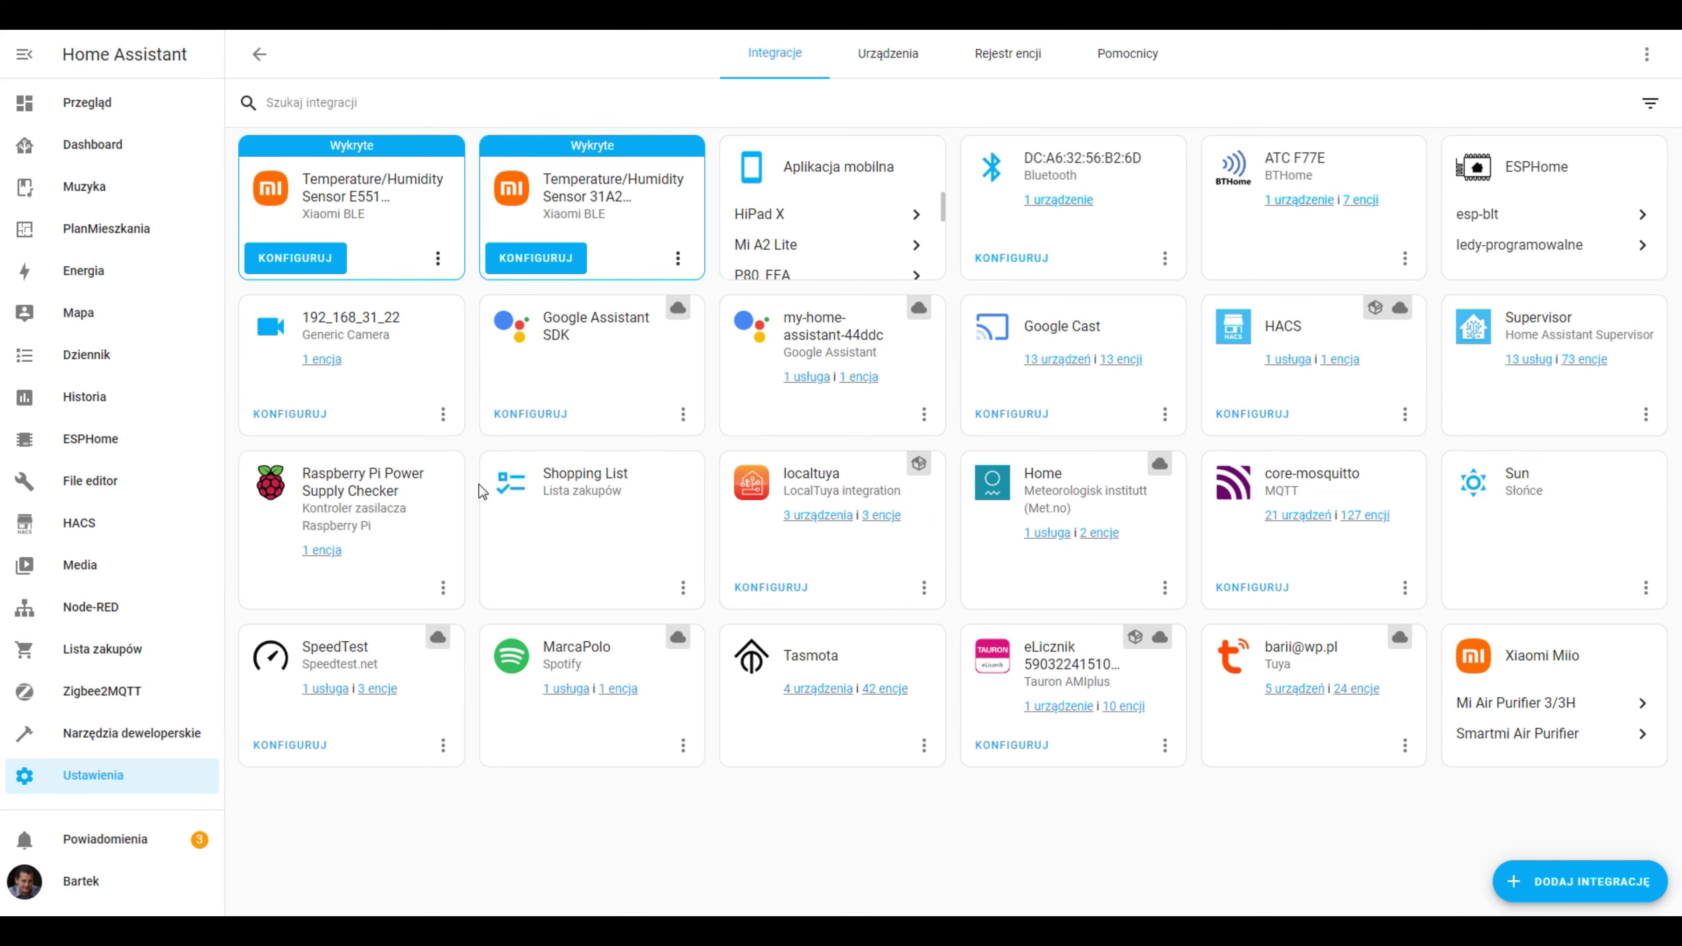
- Examine the esp-blt device page and the list of its entities in the ESPHome integration
{"action": "left_click", "coordinate": [1550, 214]}
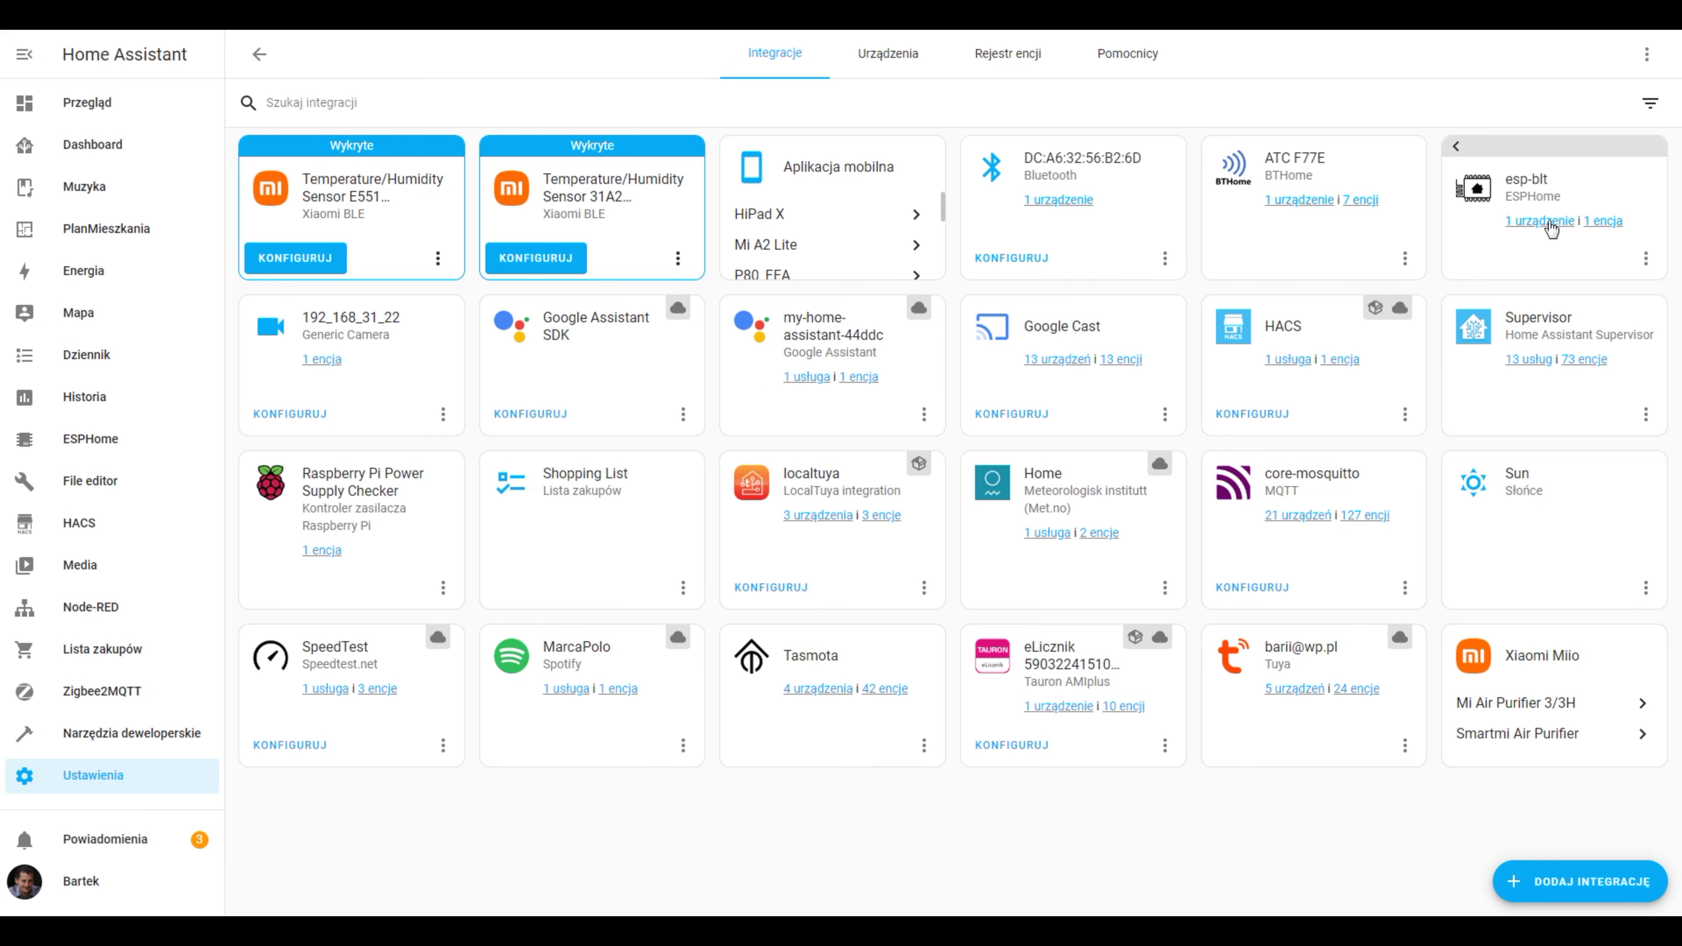
{"action": "left_click", "coordinate": [1550, 224]}
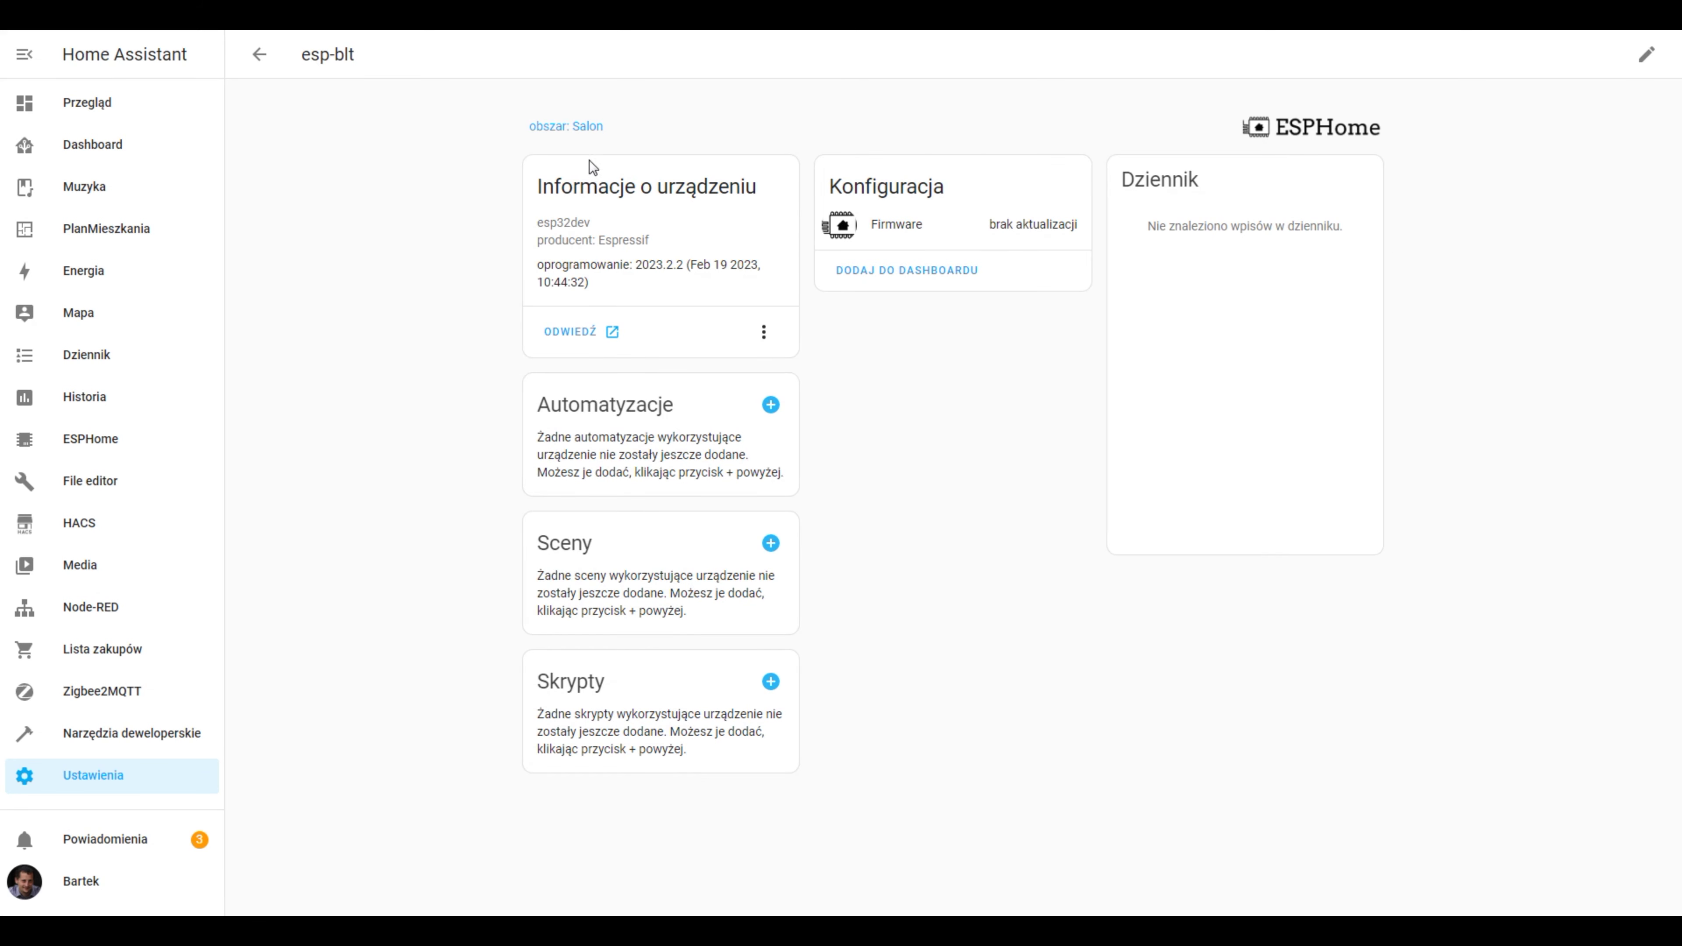
{"action": "left_click", "coordinate": [273, 59]}
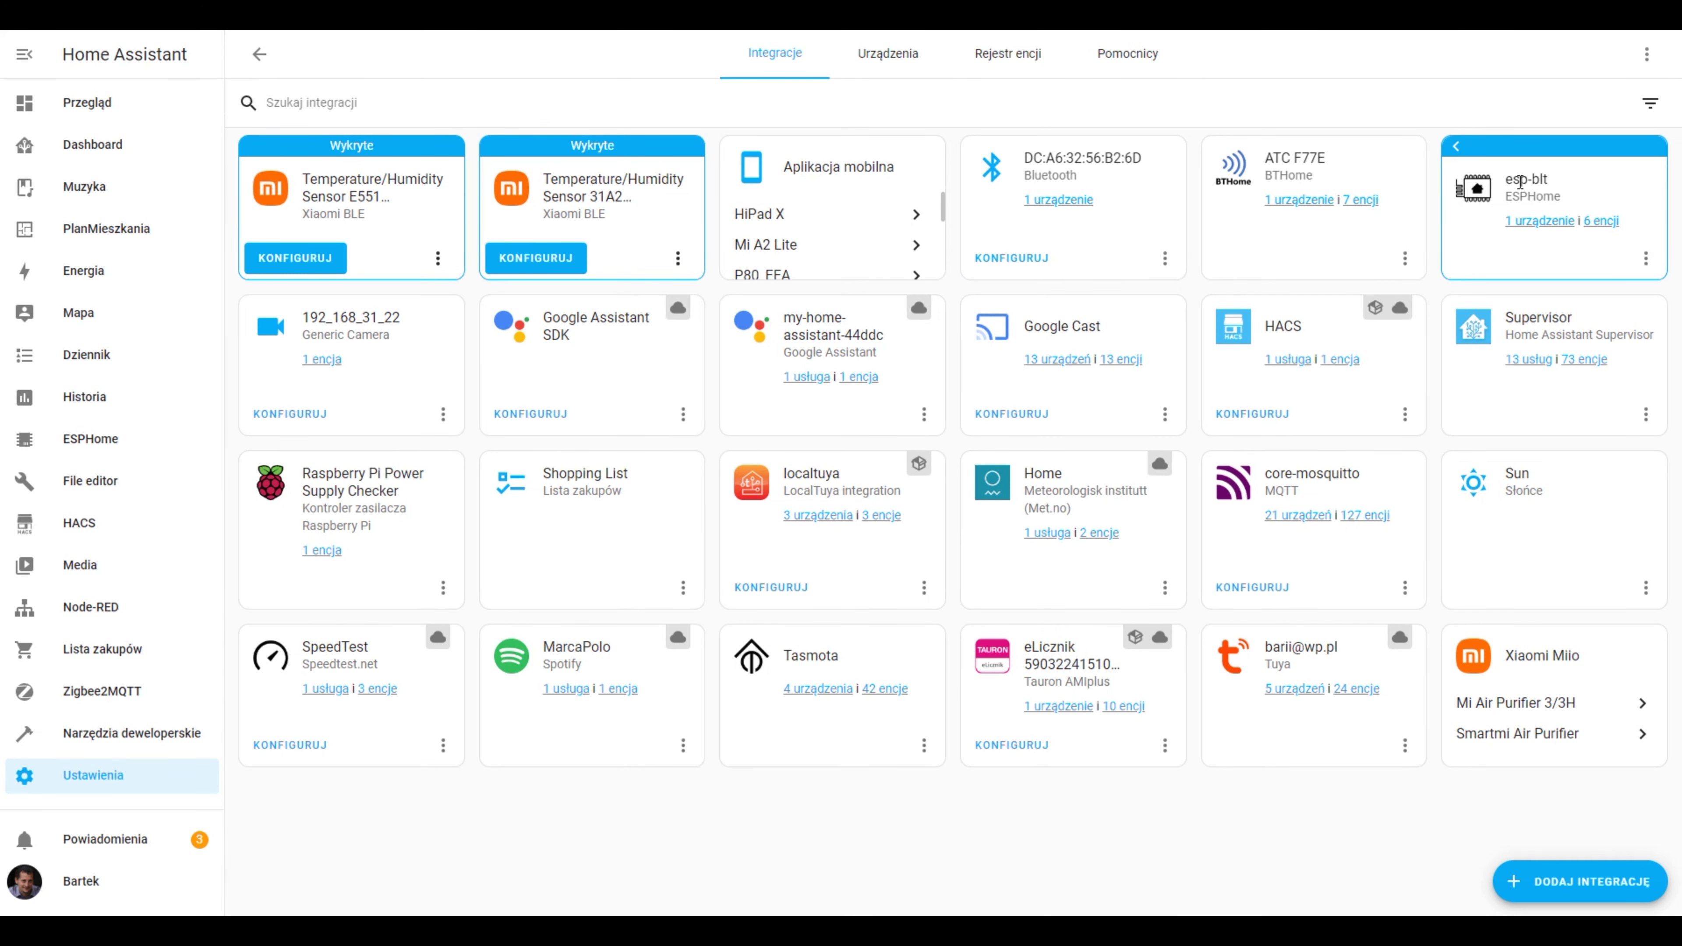
{"action": "left_click", "coordinate": [1598, 221]}
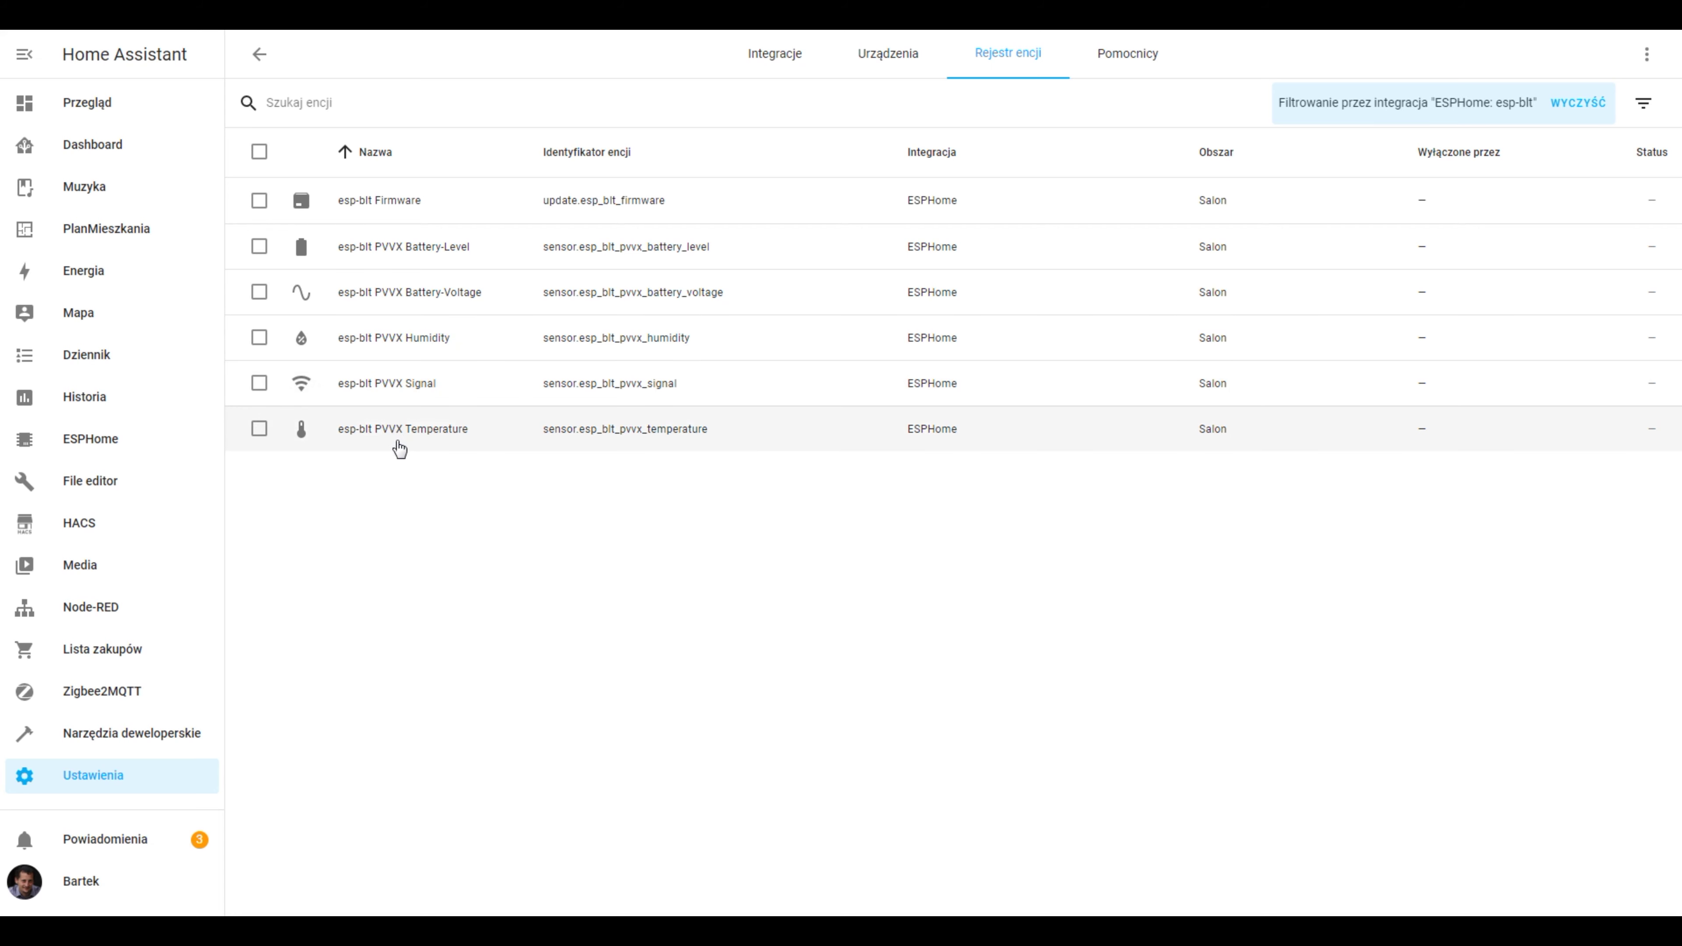
{"action": "left_click", "coordinate": [259, 54]}
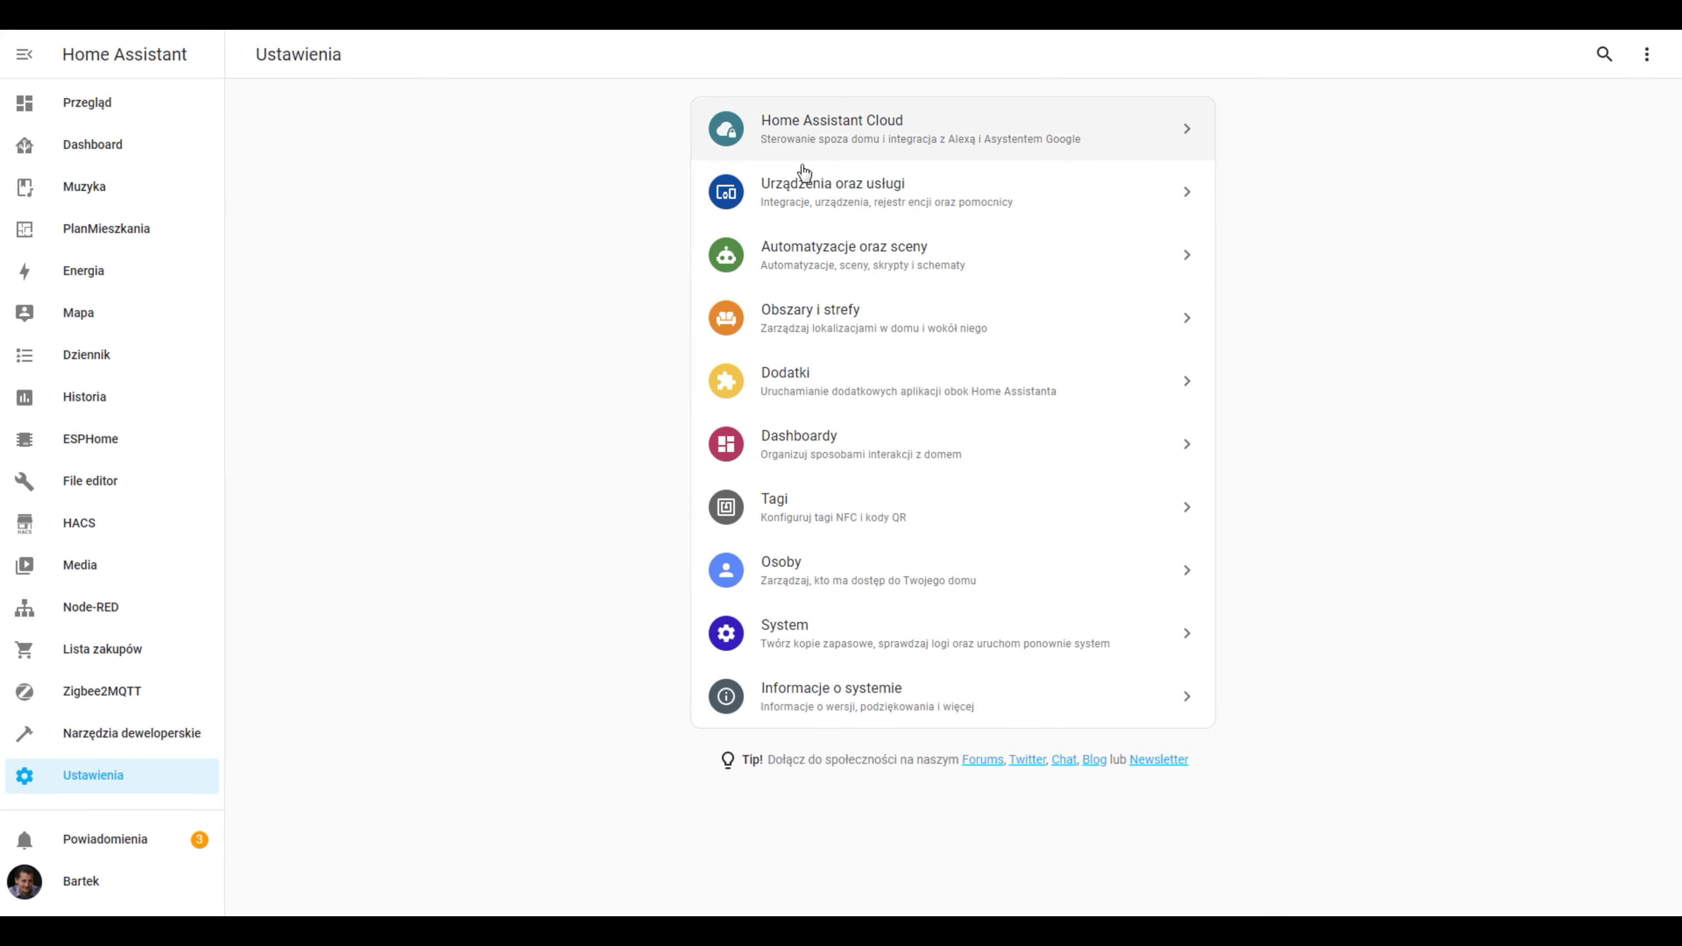
{"action": "left_click", "coordinate": [1132, 199]}
{"action": "left_click", "coordinate": [1495, 214]}
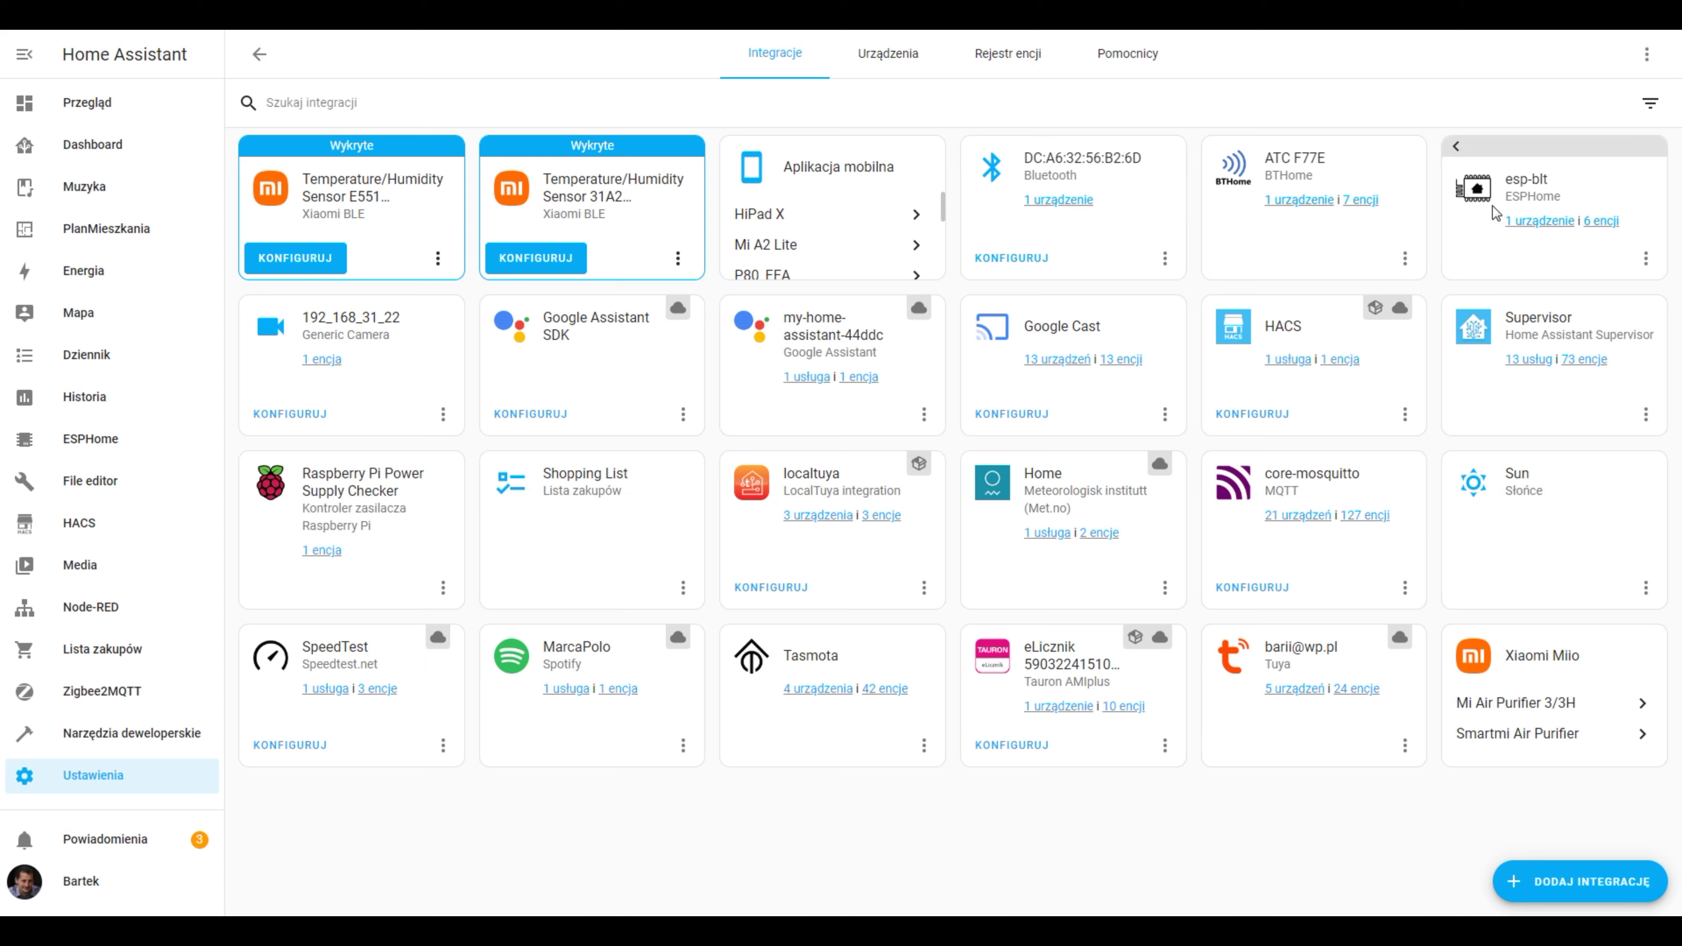
{"action": "left_click", "coordinate": [1537, 207]}
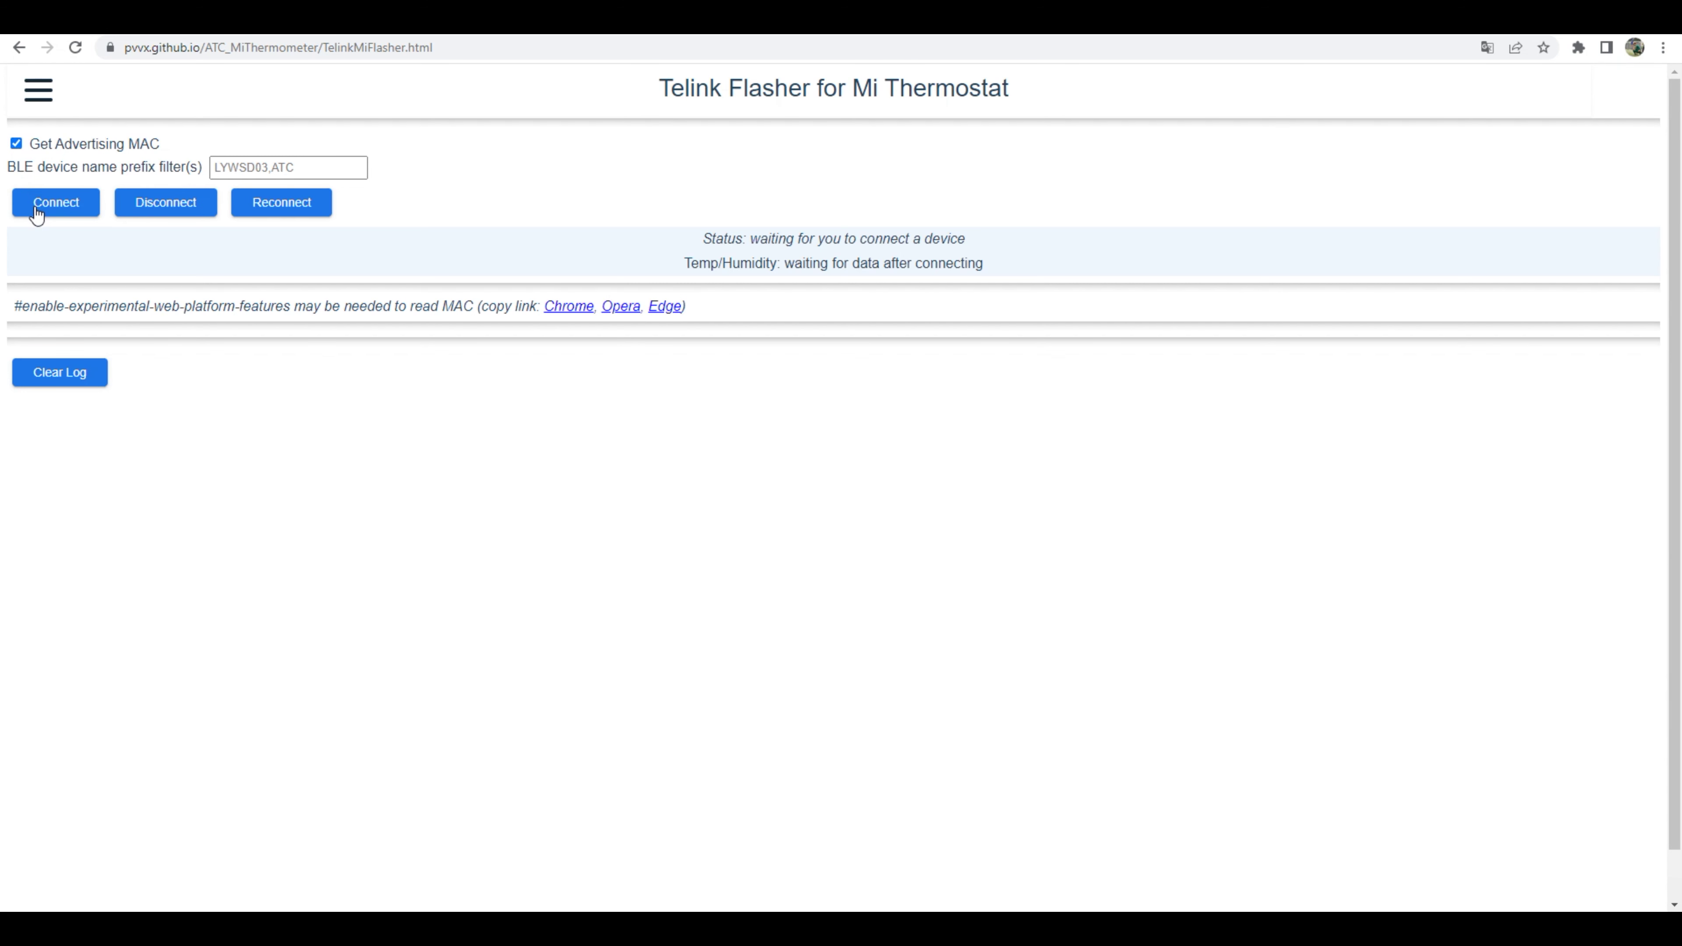
- Switch to the Telink Flasher page and connect to the thermometer ATC_9EB965
{"action": "left_click", "coordinate": [39, 207]}
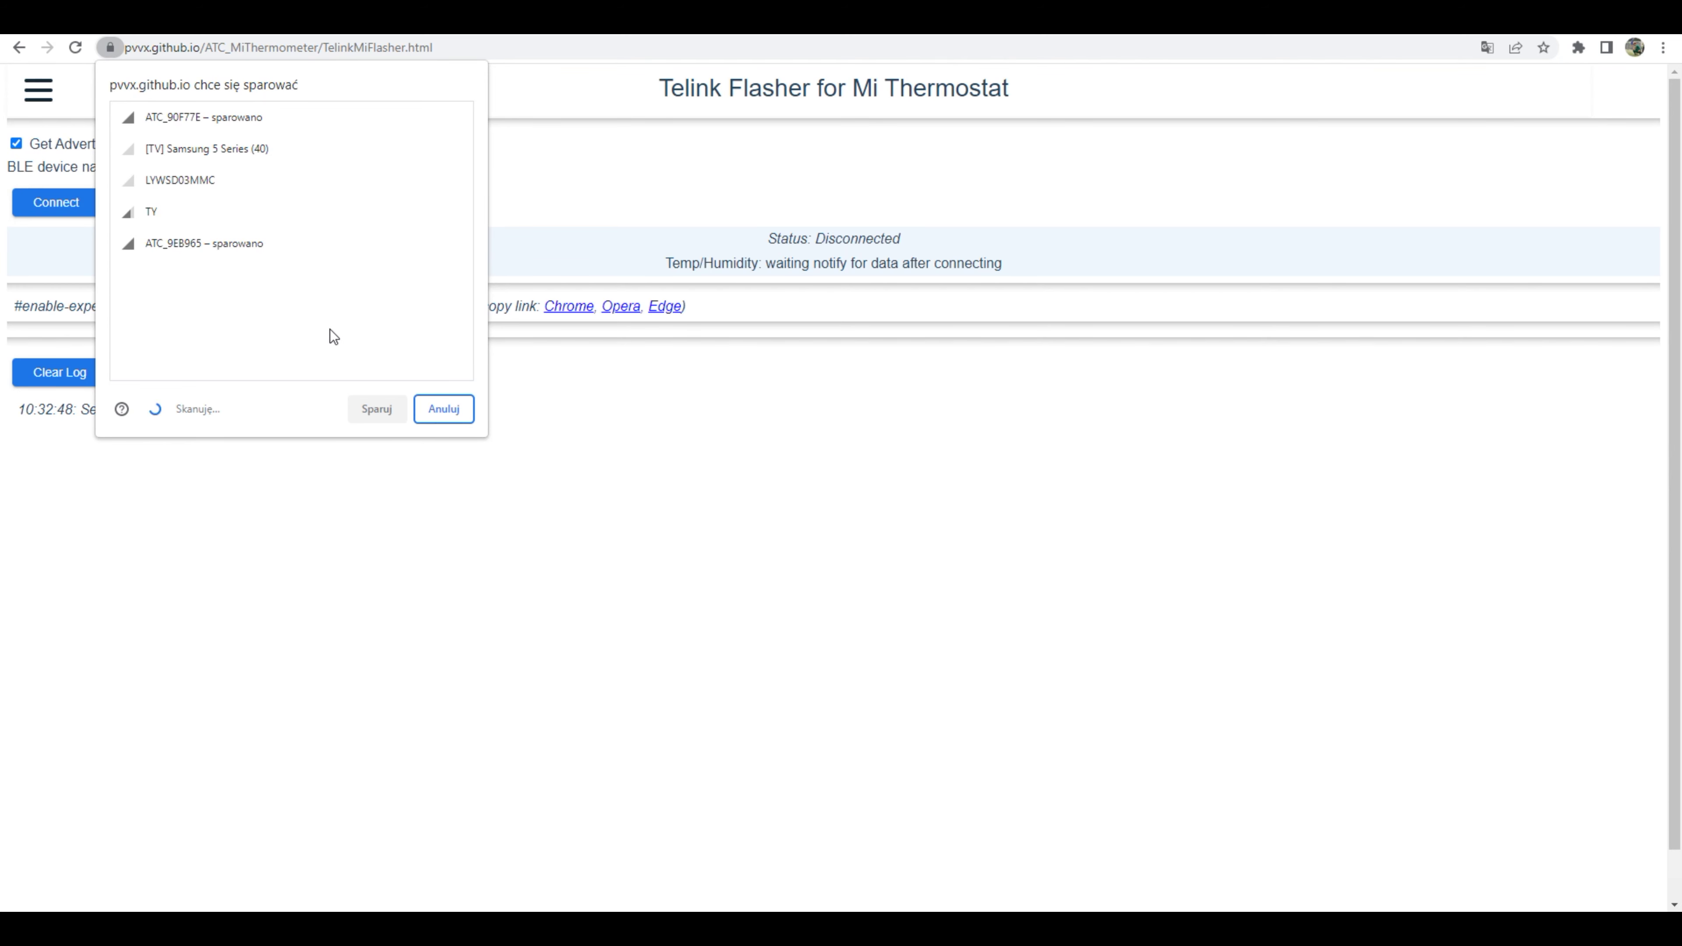
{"action": "left_click", "coordinate": [237, 243]}
{"action": "key", "text": "Return"}
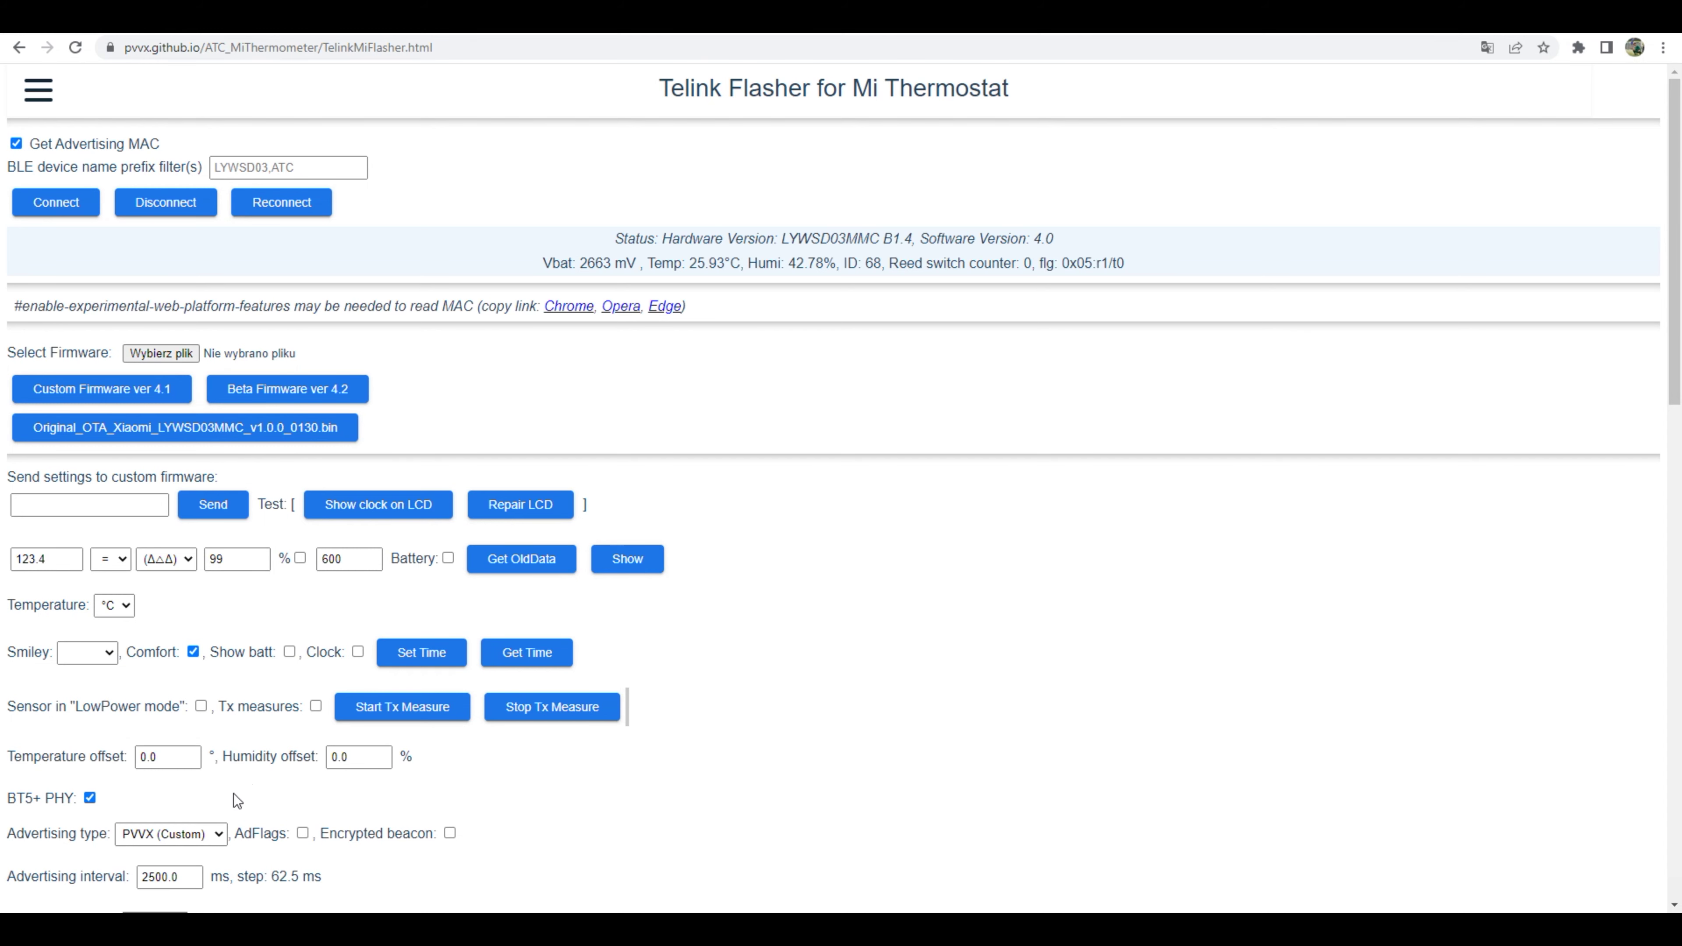
- Set the thermometer's advertising type to BTHome v1 and send it the configuration
{"action": "left_click", "coordinate": [170, 834]}
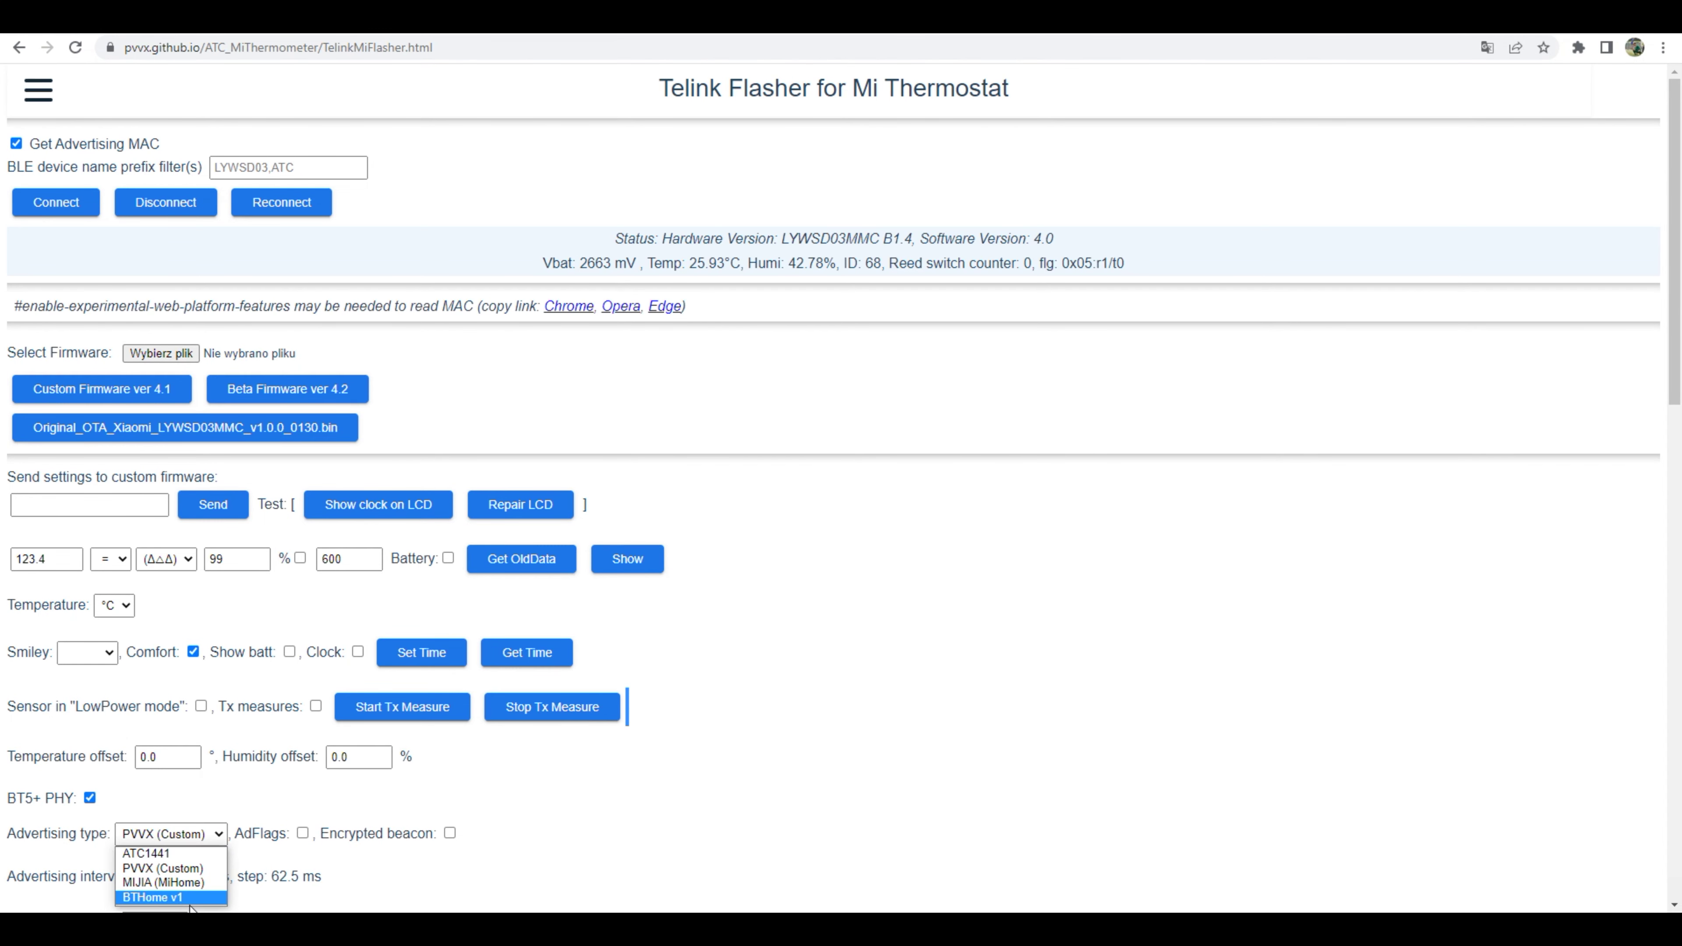
{"action": "left_click", "coordinate": [159, 897]}
{"action": "scroll", "coordinate": [196, 908], "scroll_direction": "down", "scroll_amount": 5}
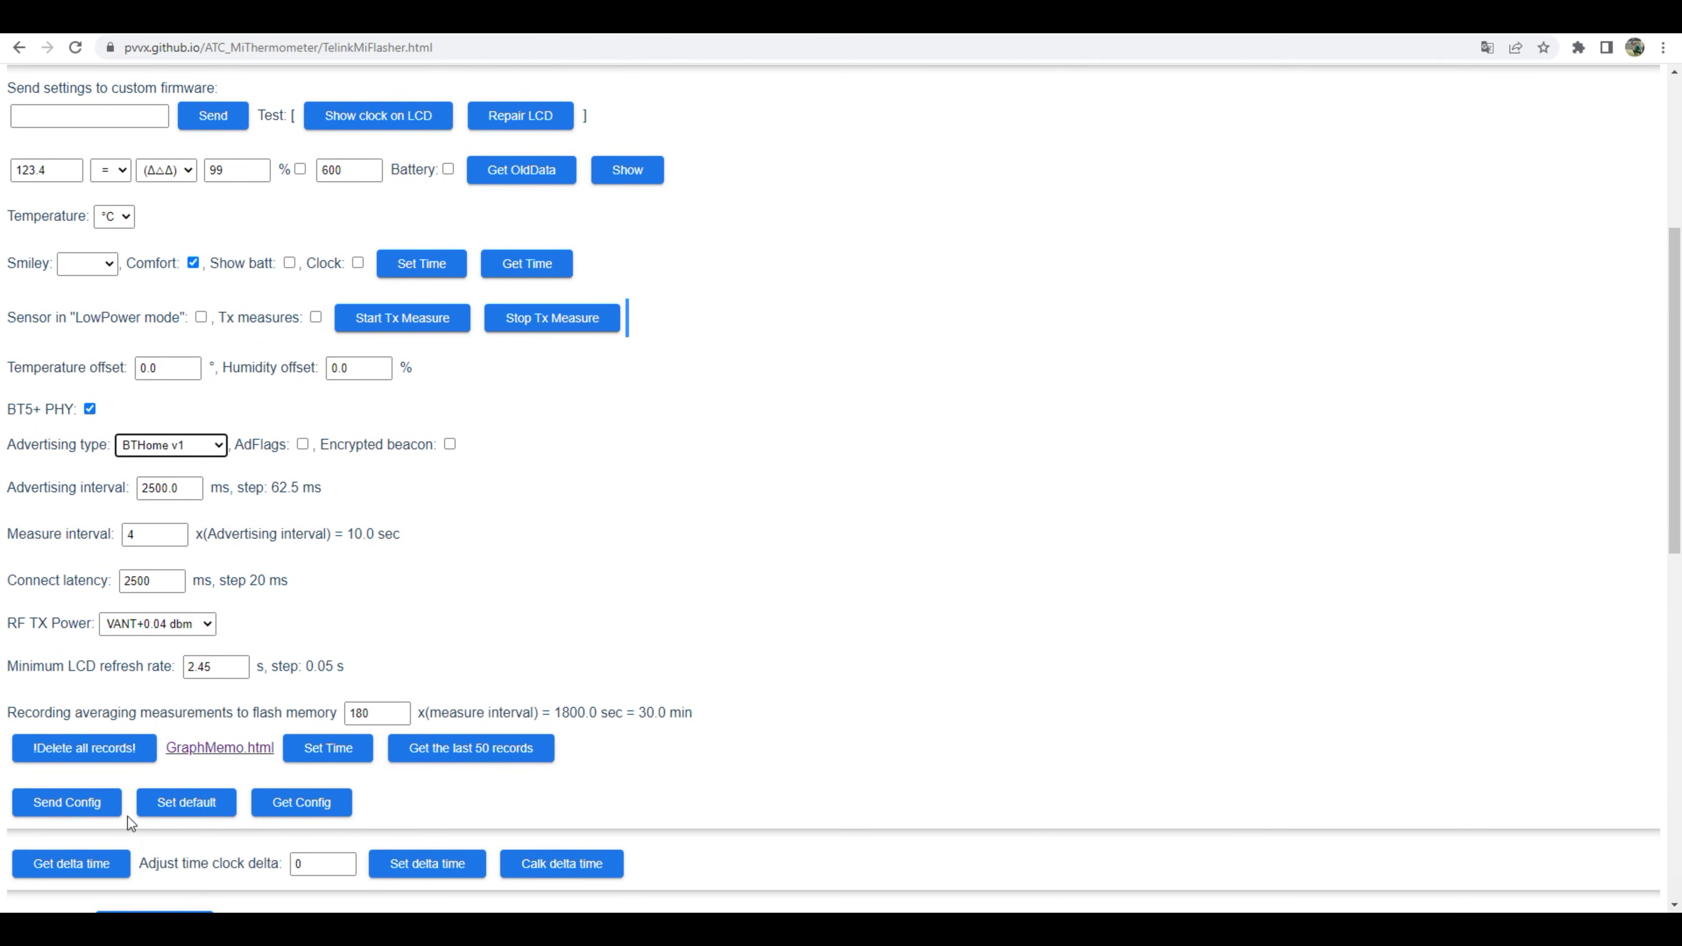
{"action": "left_click", "coordinate": [101, 803]}
{"action": "scroll", "coordinate": [481, 654], "scroll_direction": "down", "scroll_amount": 4}
- Disconnect the thermometer from the Telink Flasher and reload the page
{"action": "scroll", "coordinate": [481, 653], "scroll_direction": "up", "scroll_amount": 10}
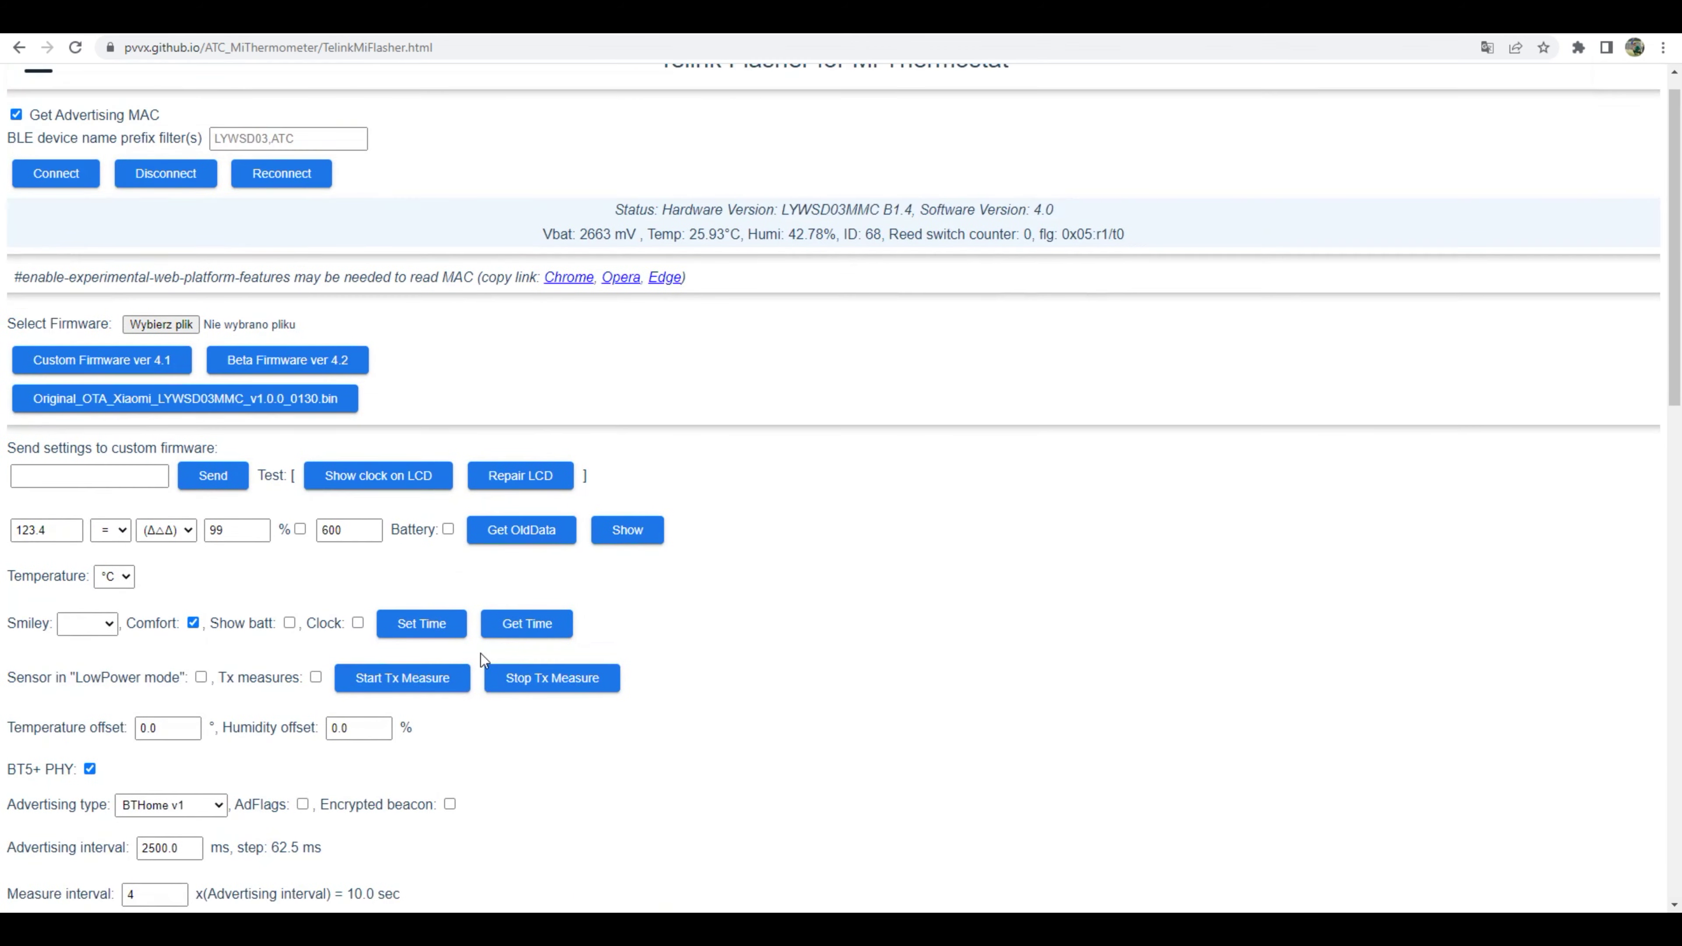
{"action": "scroll", "coordinate": [482, 654], "scroll_direction": "up", "scroll_amount": 1}
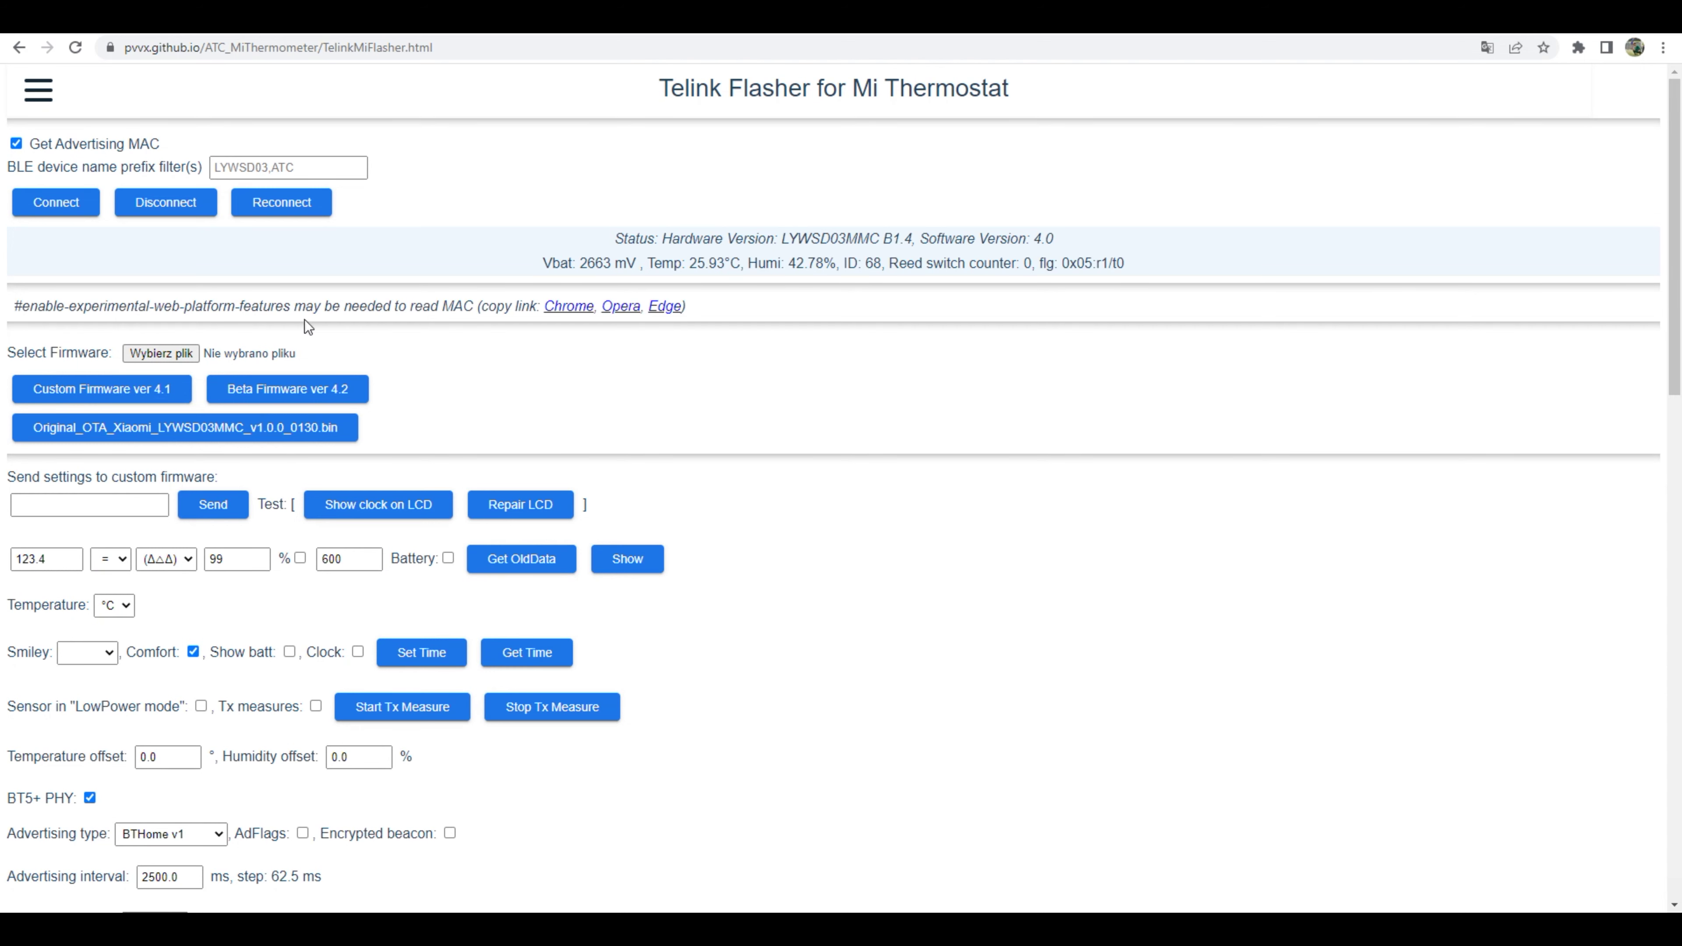
{"action": "left_click", "coordinate": [177, 213]}
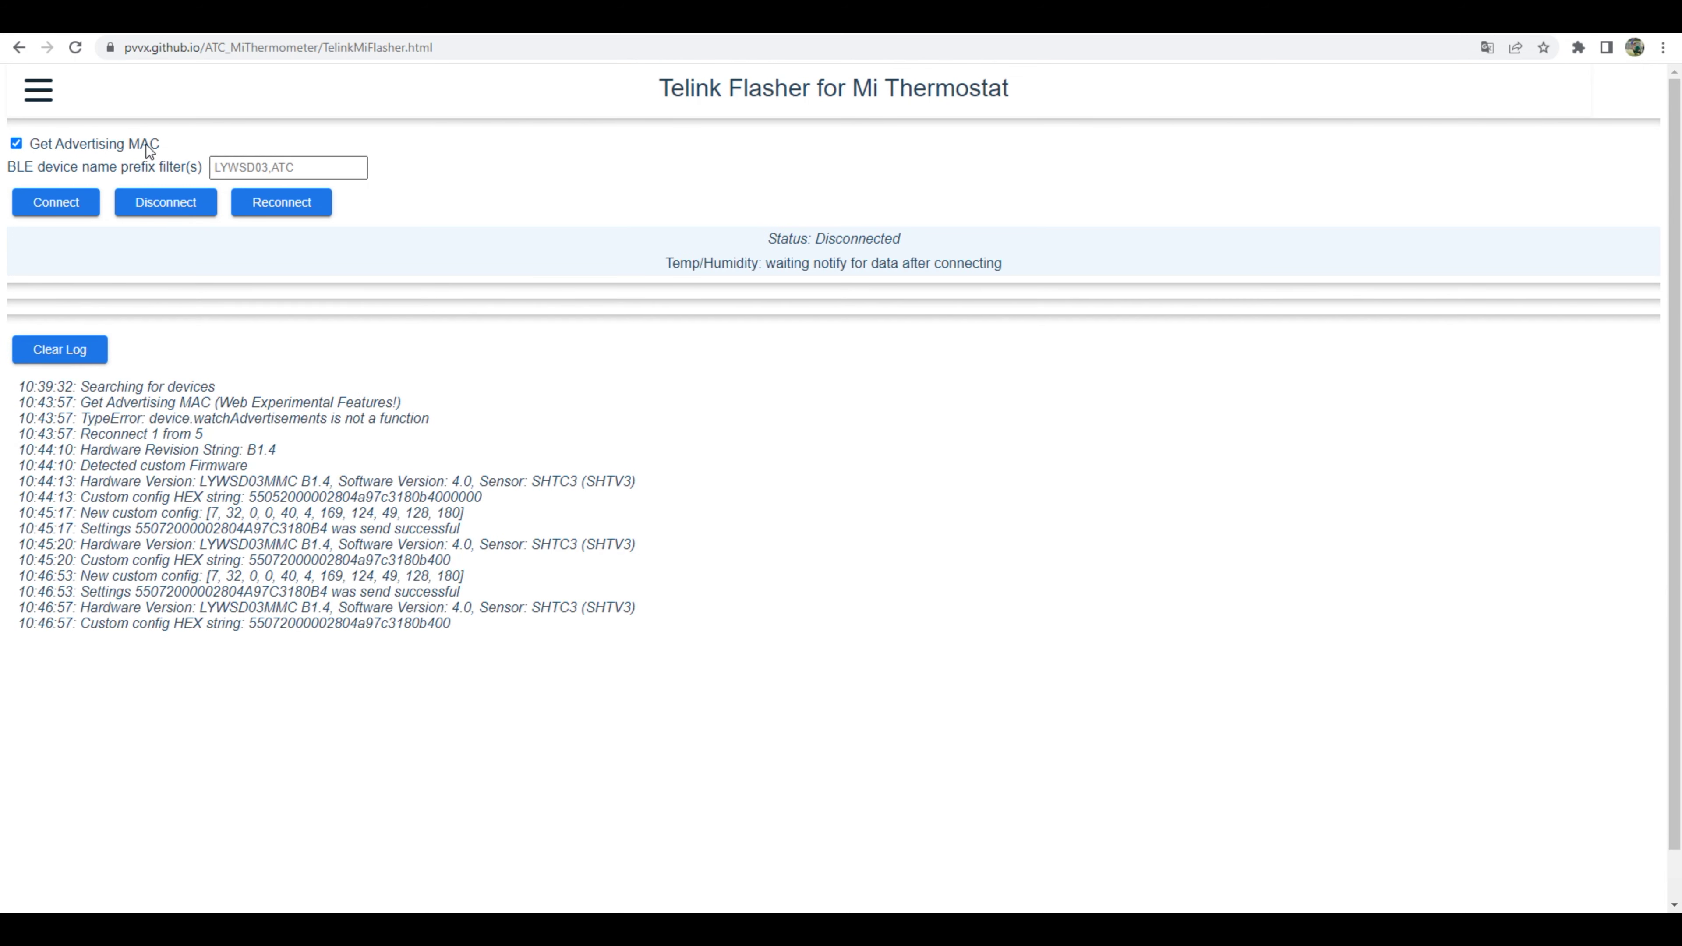
{"action": "left_click", "coordinate": [72, 50]}
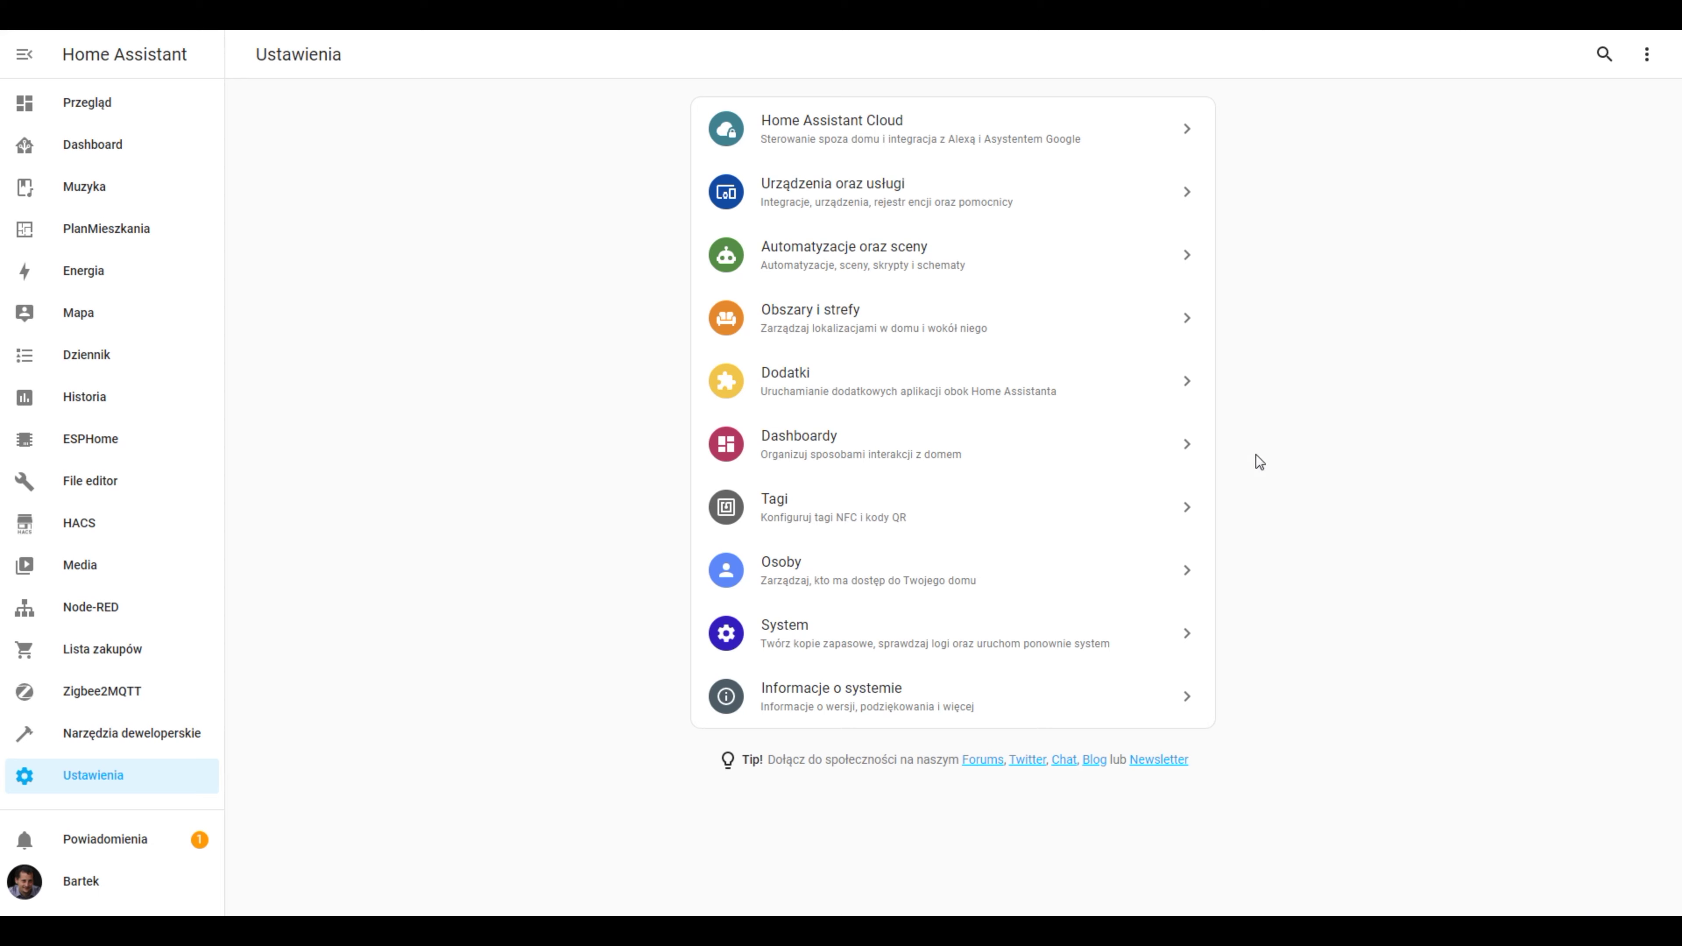
- In Home Assistant, add the discovered BTHome device ATC 1E56 with an existing room as its area and open its device page
{"action": "left_click", "coordinate": [816, 197]}
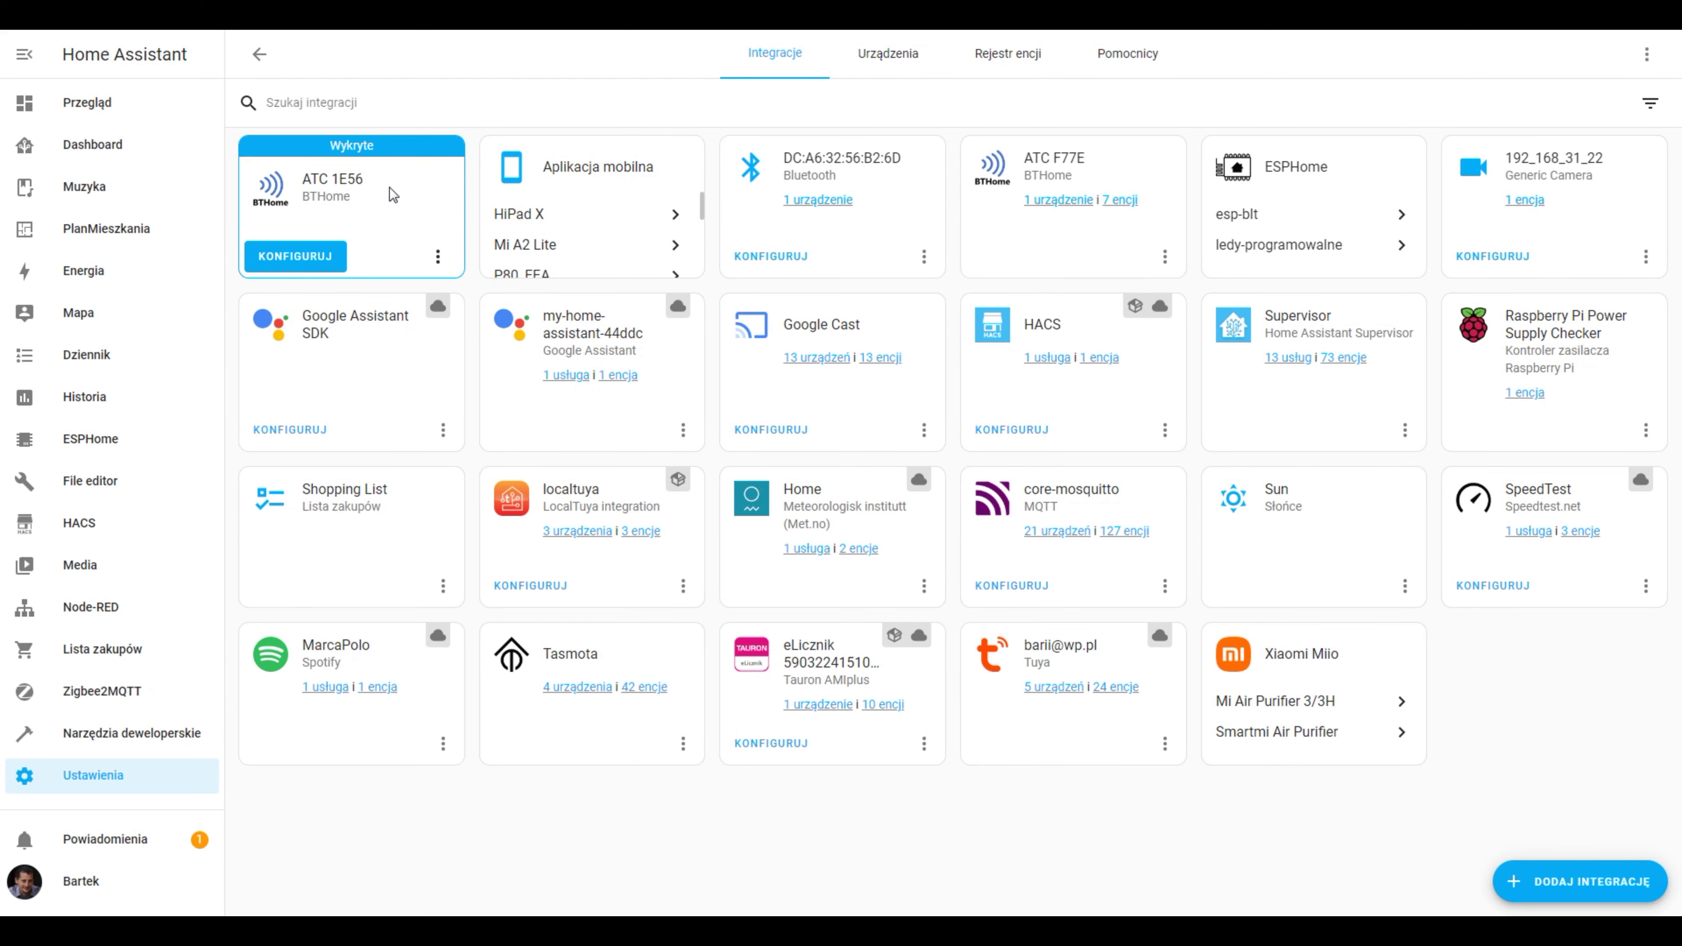
{"action": "left_click", "coordinate": [303, 262]}
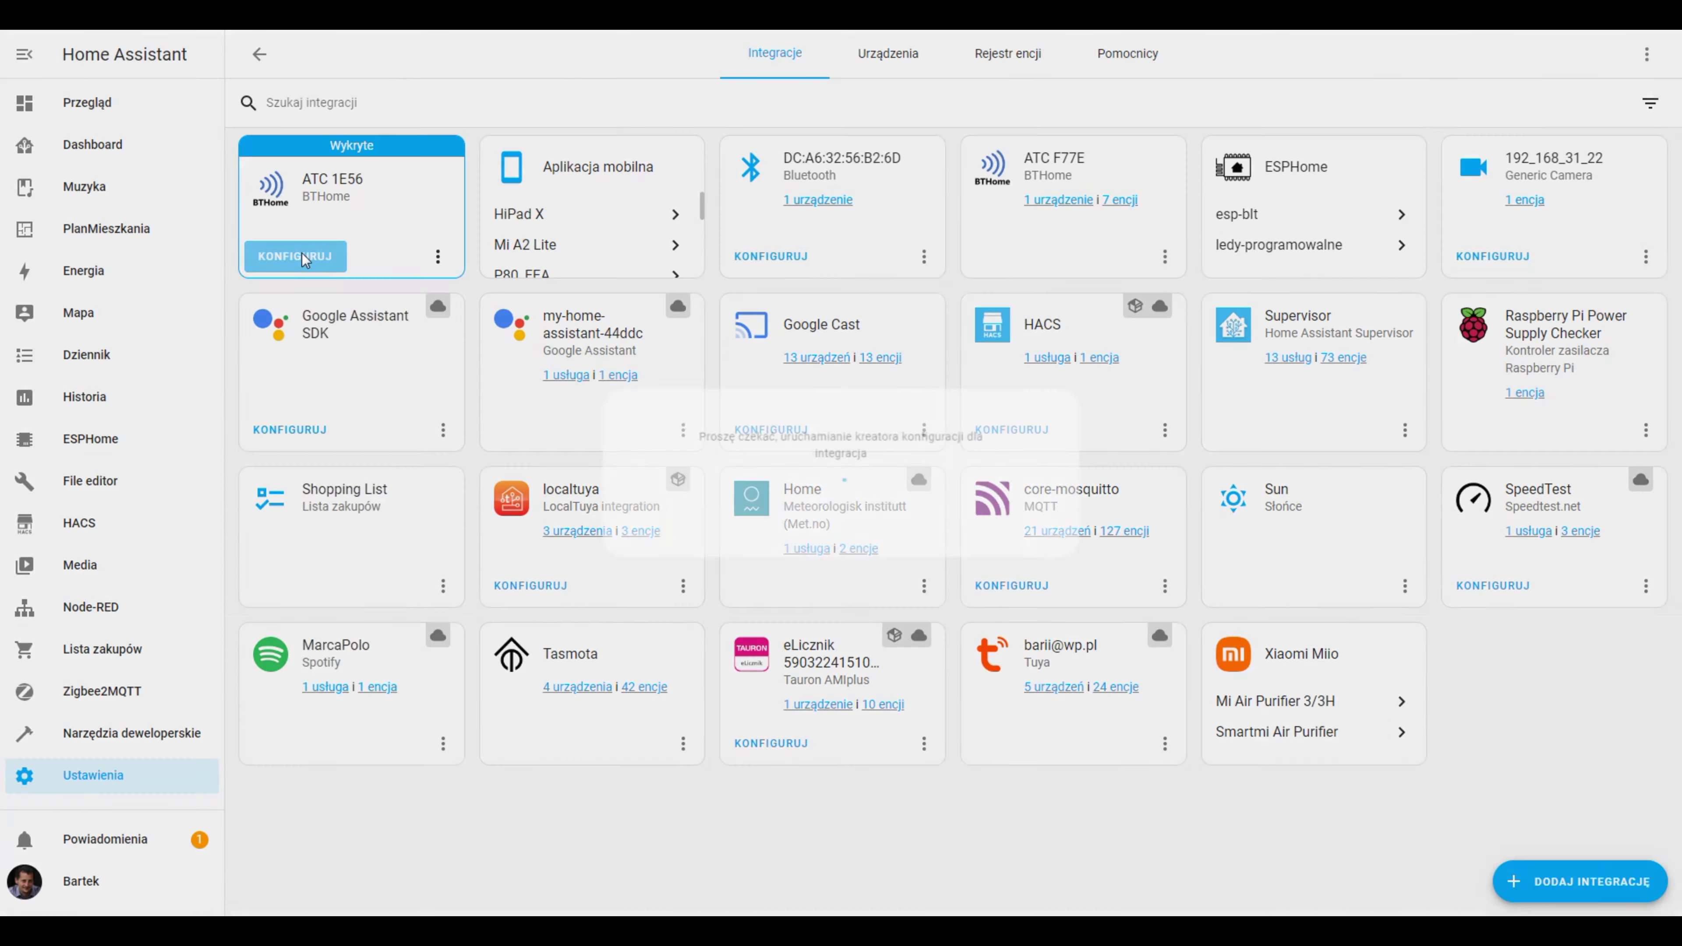
{"action": "left_click", "coordinate": [962, 525]}
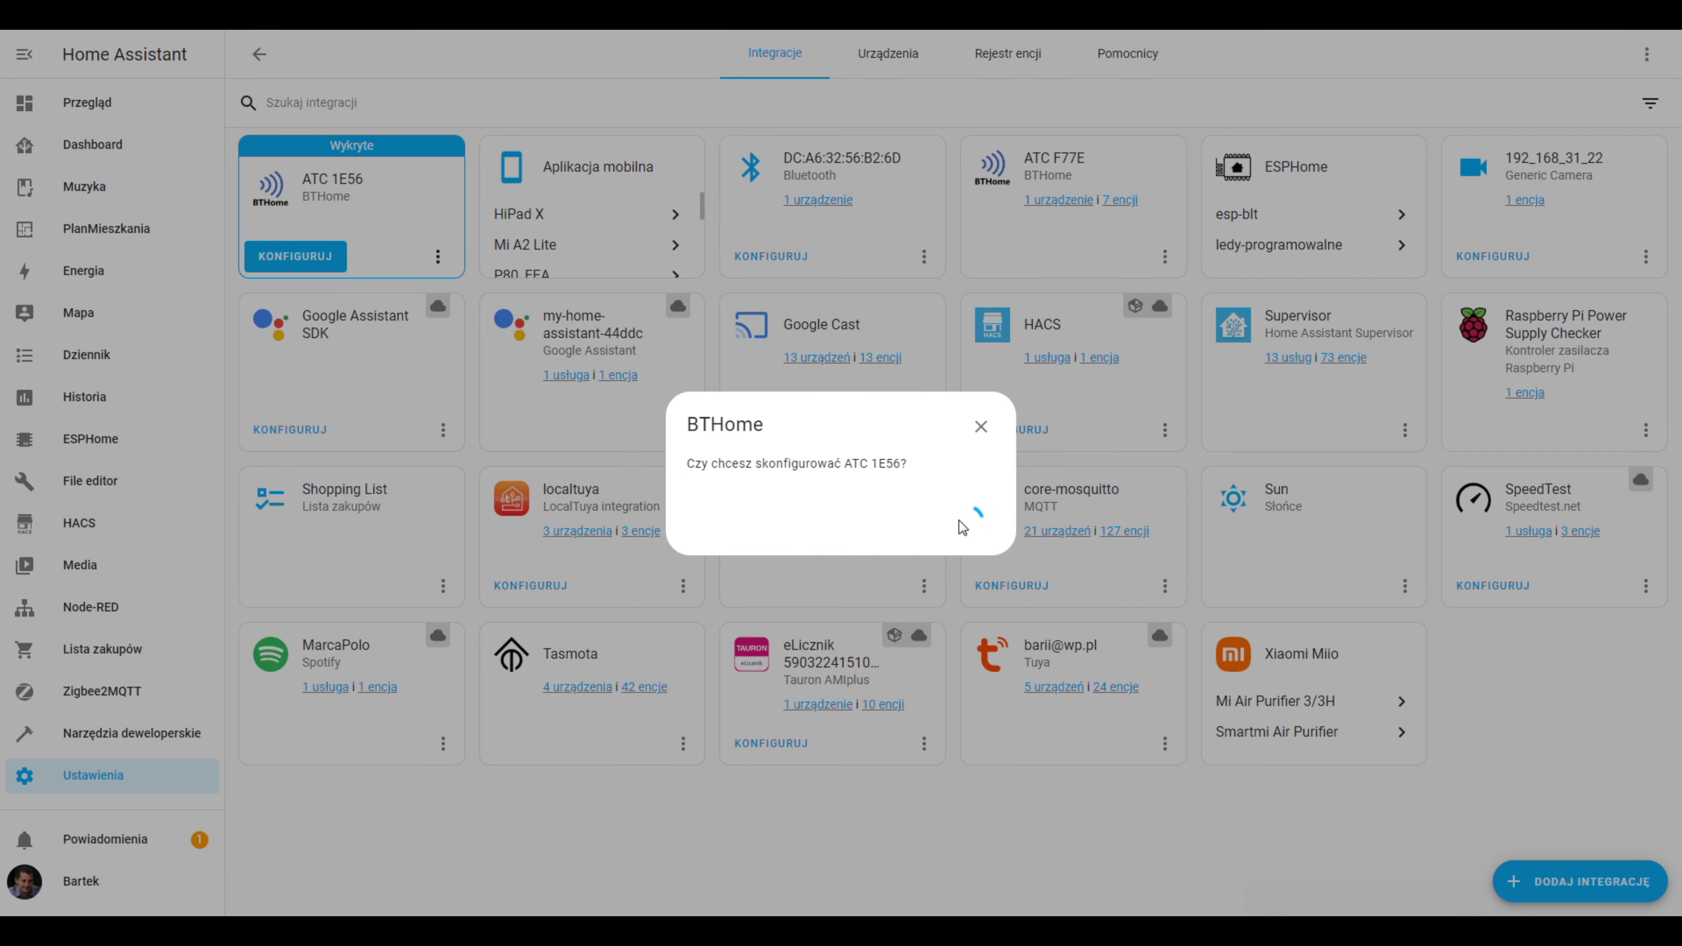
{"action": "left_click", "coordinate": [830, 535]}
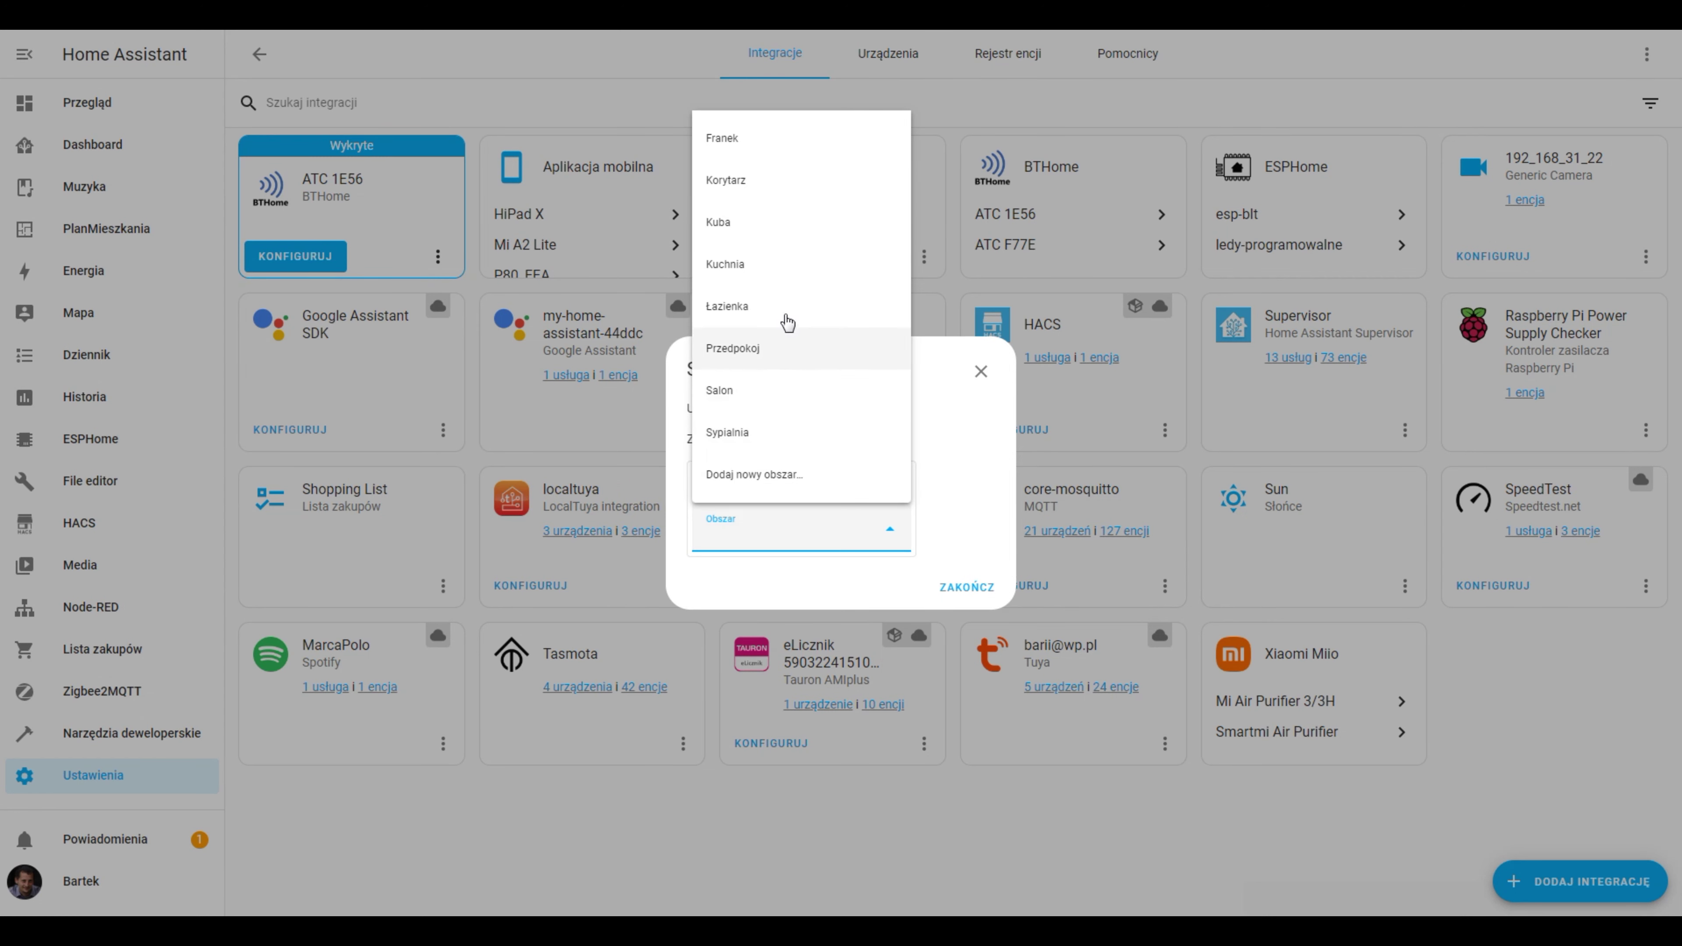
{"action": "left_click", "coordinate": [811, 226]}
{"action": "left_click", "coordinate": [968, 592]}
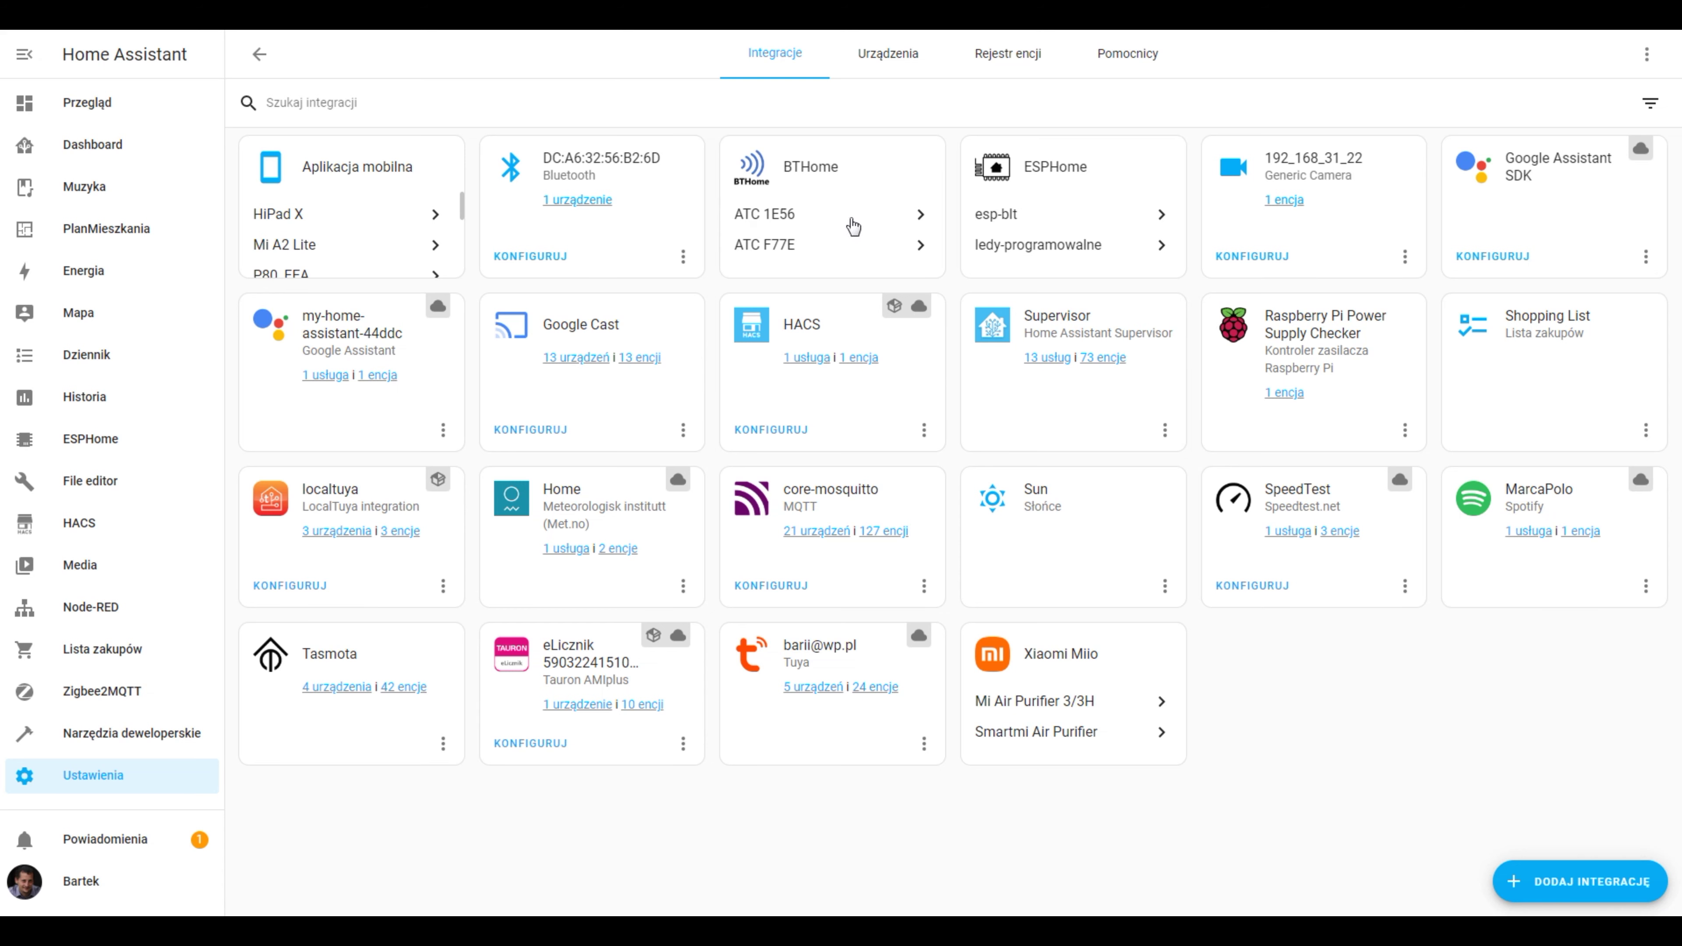
{"action": "left_click", "coordinate": [768, 215]}
{"action": "left_click", "coordinate": [822, 221]}
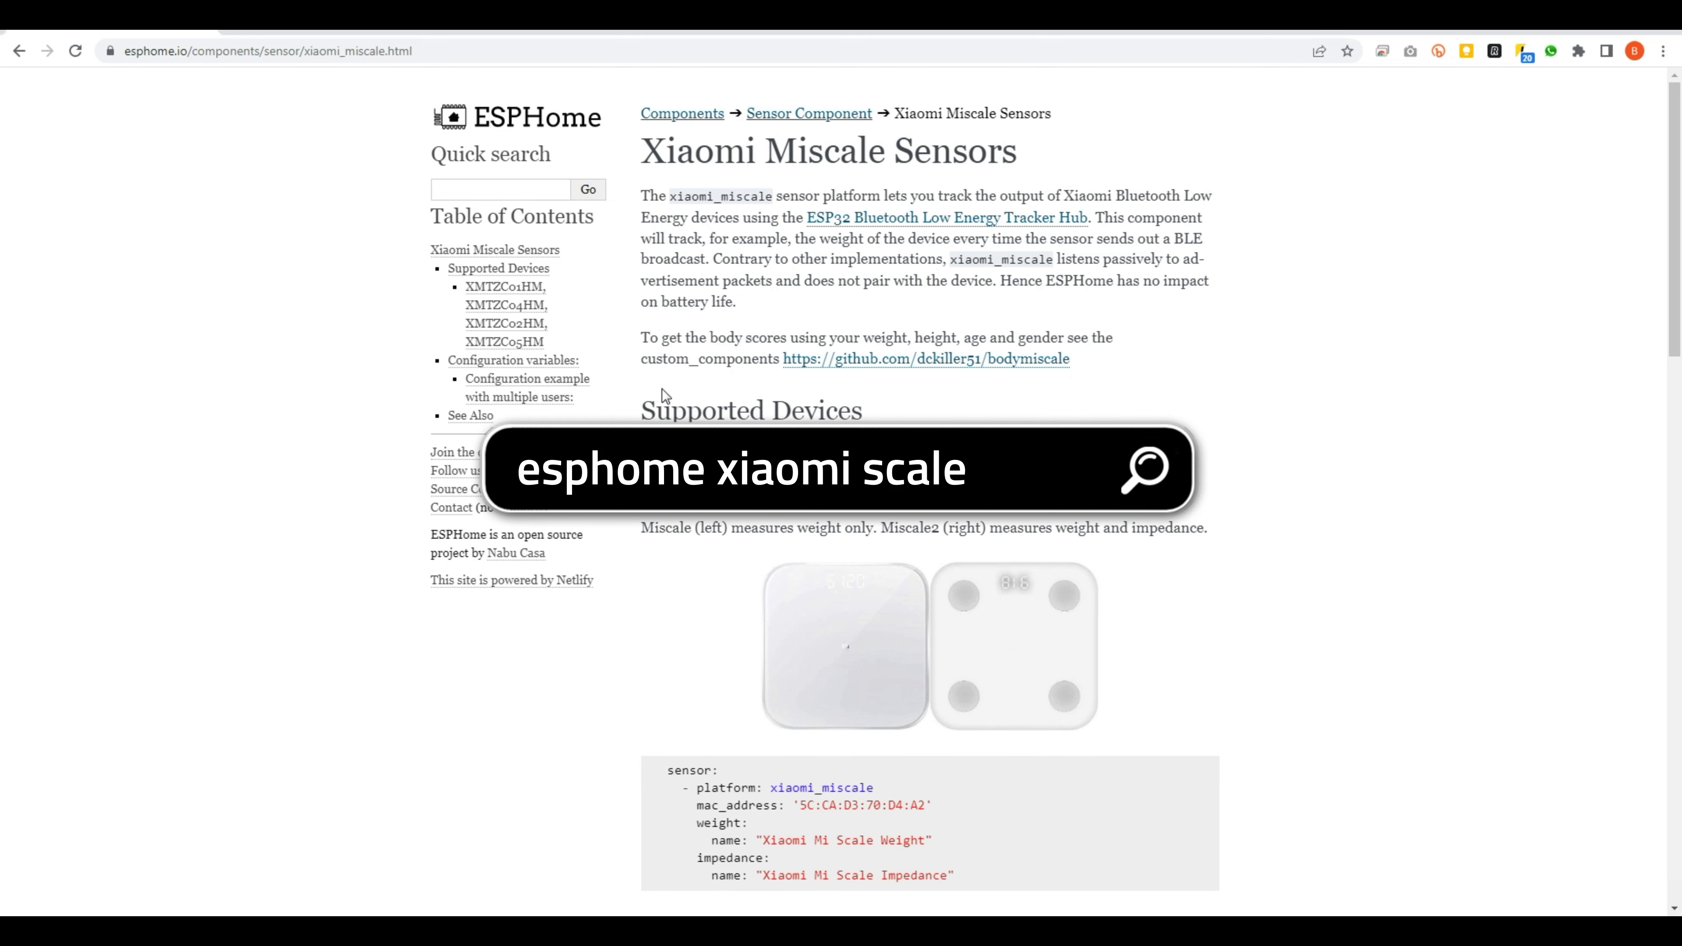
- Examine the xiaomi_miscale sensor configuration example on the esphome.io Xiaomi Miscale Sensors page
{"action": "scroll", "coordinate": [1191, 408], "scroll_direction": "down", "scroll_amount": 5}
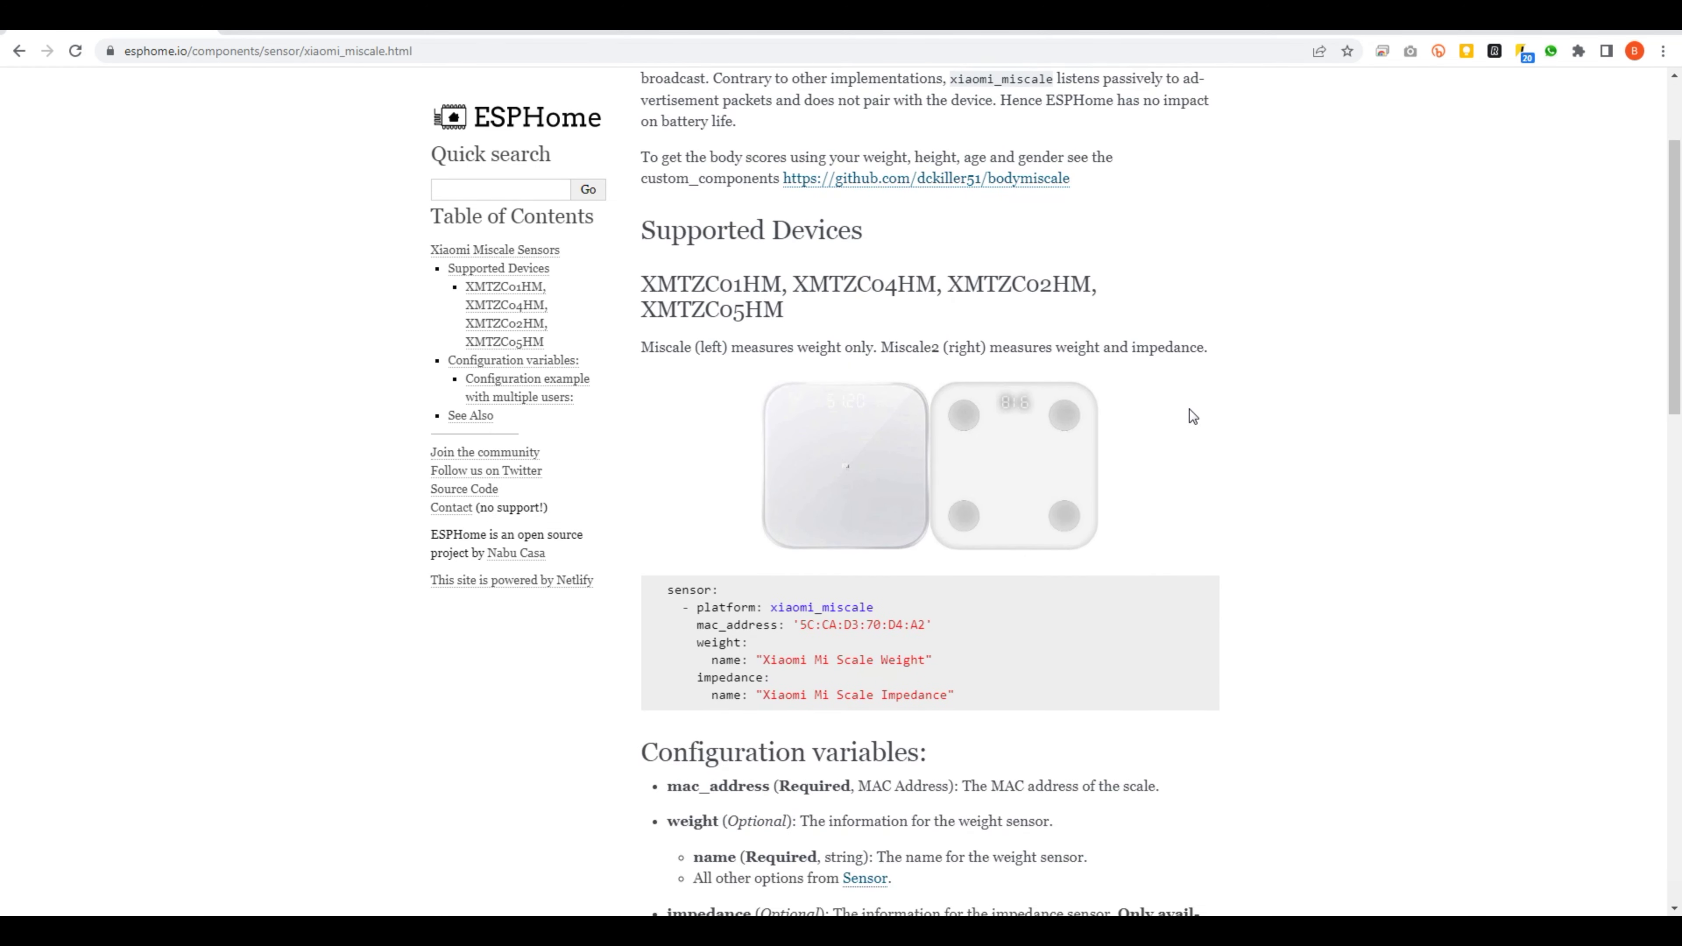
{"action": "scroll", "coordinate": [1190, 408], "scroll_direction": "down", "scroll_amount": 1}
{"action": "left_click_drag", "start_coordinate": [662, 339], "coordinate": [1018, 431]}
{"action": "left_click", "coordinate": [1019, 434]}
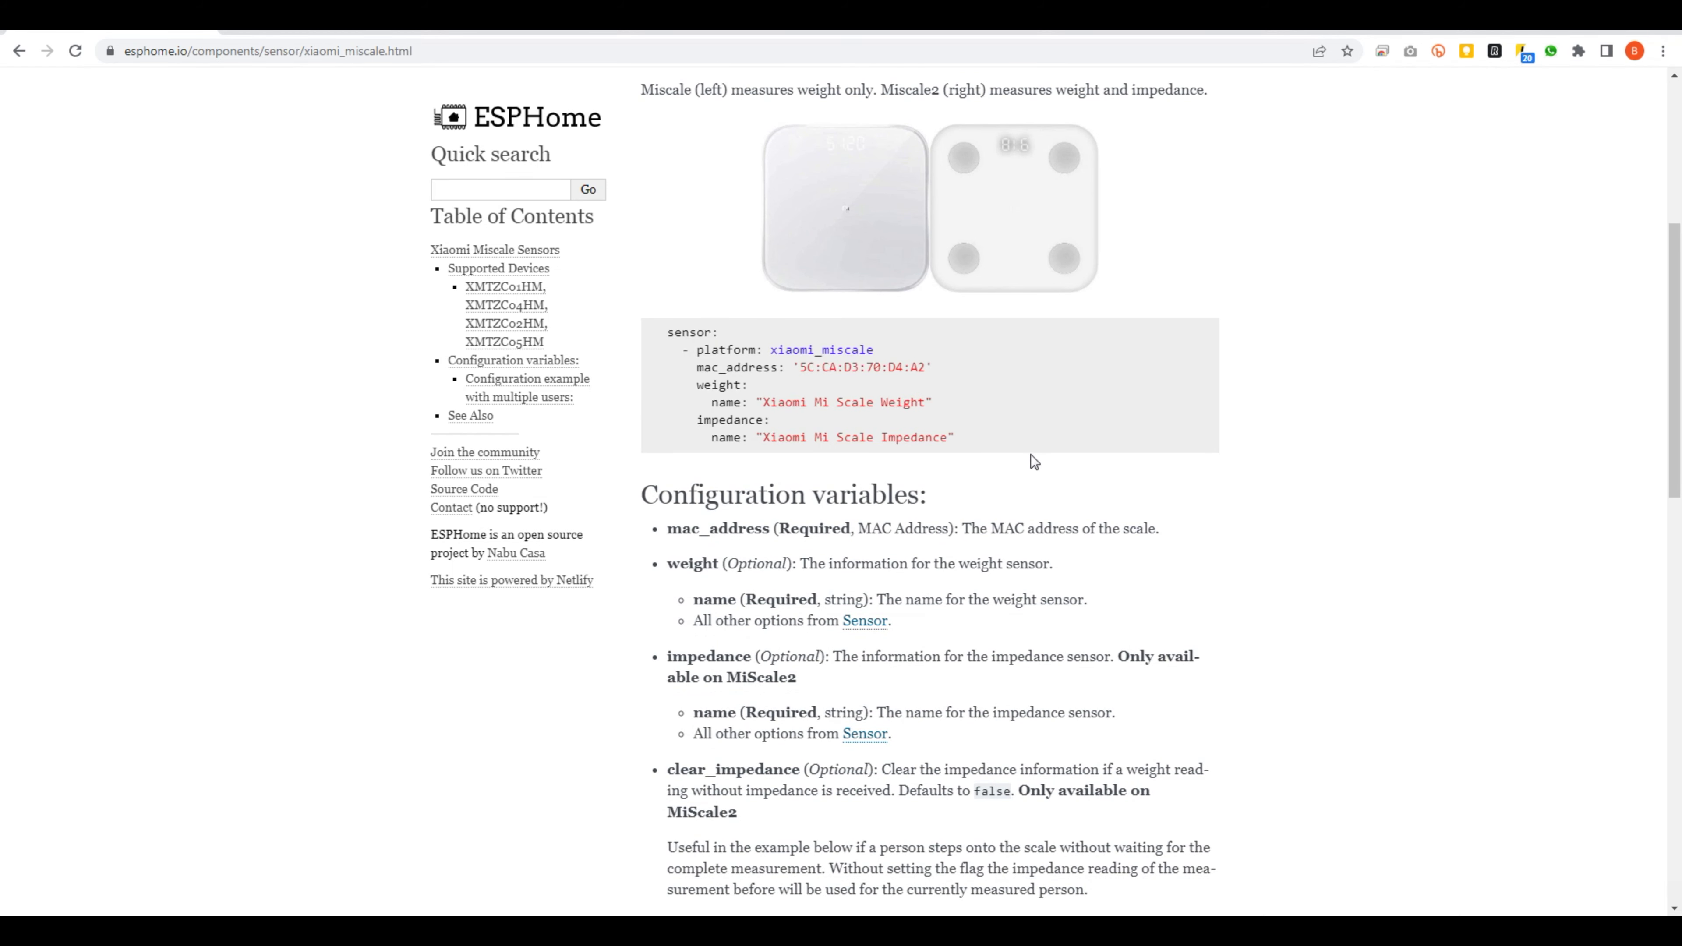
- Examine the configuration variables and the multi-user example on the Xiaomi Miscale Sensors page
{"action": "scroll", "coordinate": [1030, 455], "scroll_direction": "down", "scroll_amount": 8}
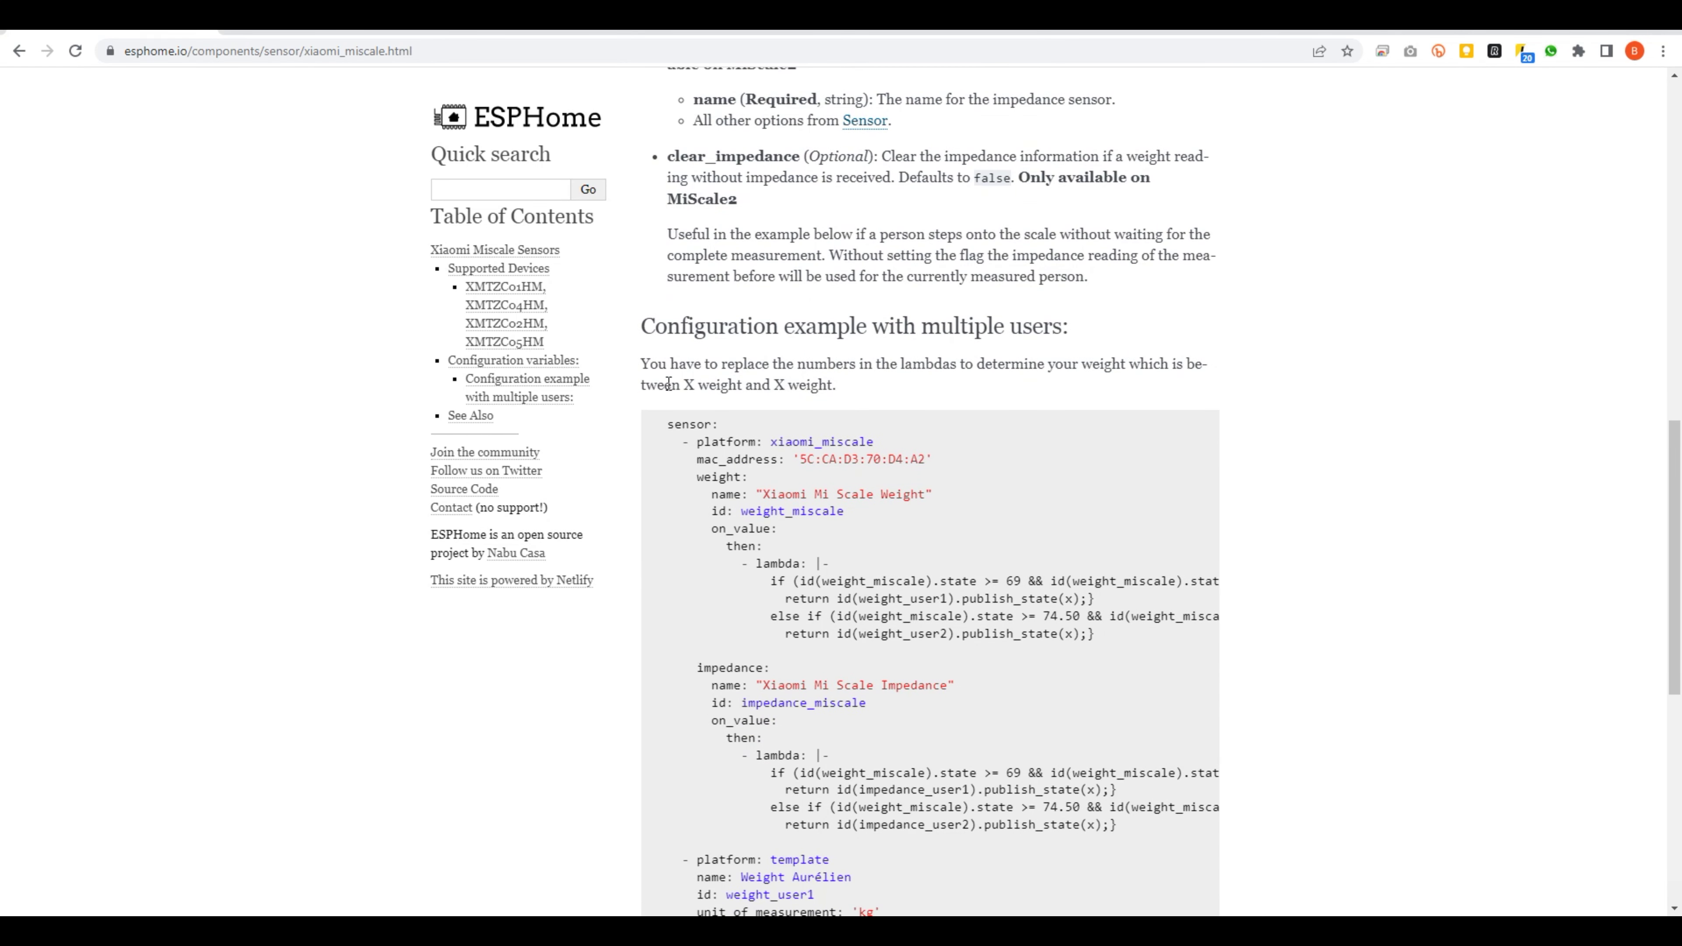
{"action": "left_click_drag", "start_coordinate": [657, 419], "coordinate": [1129, 627]}
{"action": "left_click", "coordinate": [1126, 627]}
{"action": "scroll", "coordinate": [896, 436], "scroll_direction": "up", "scroll_amount": 15}
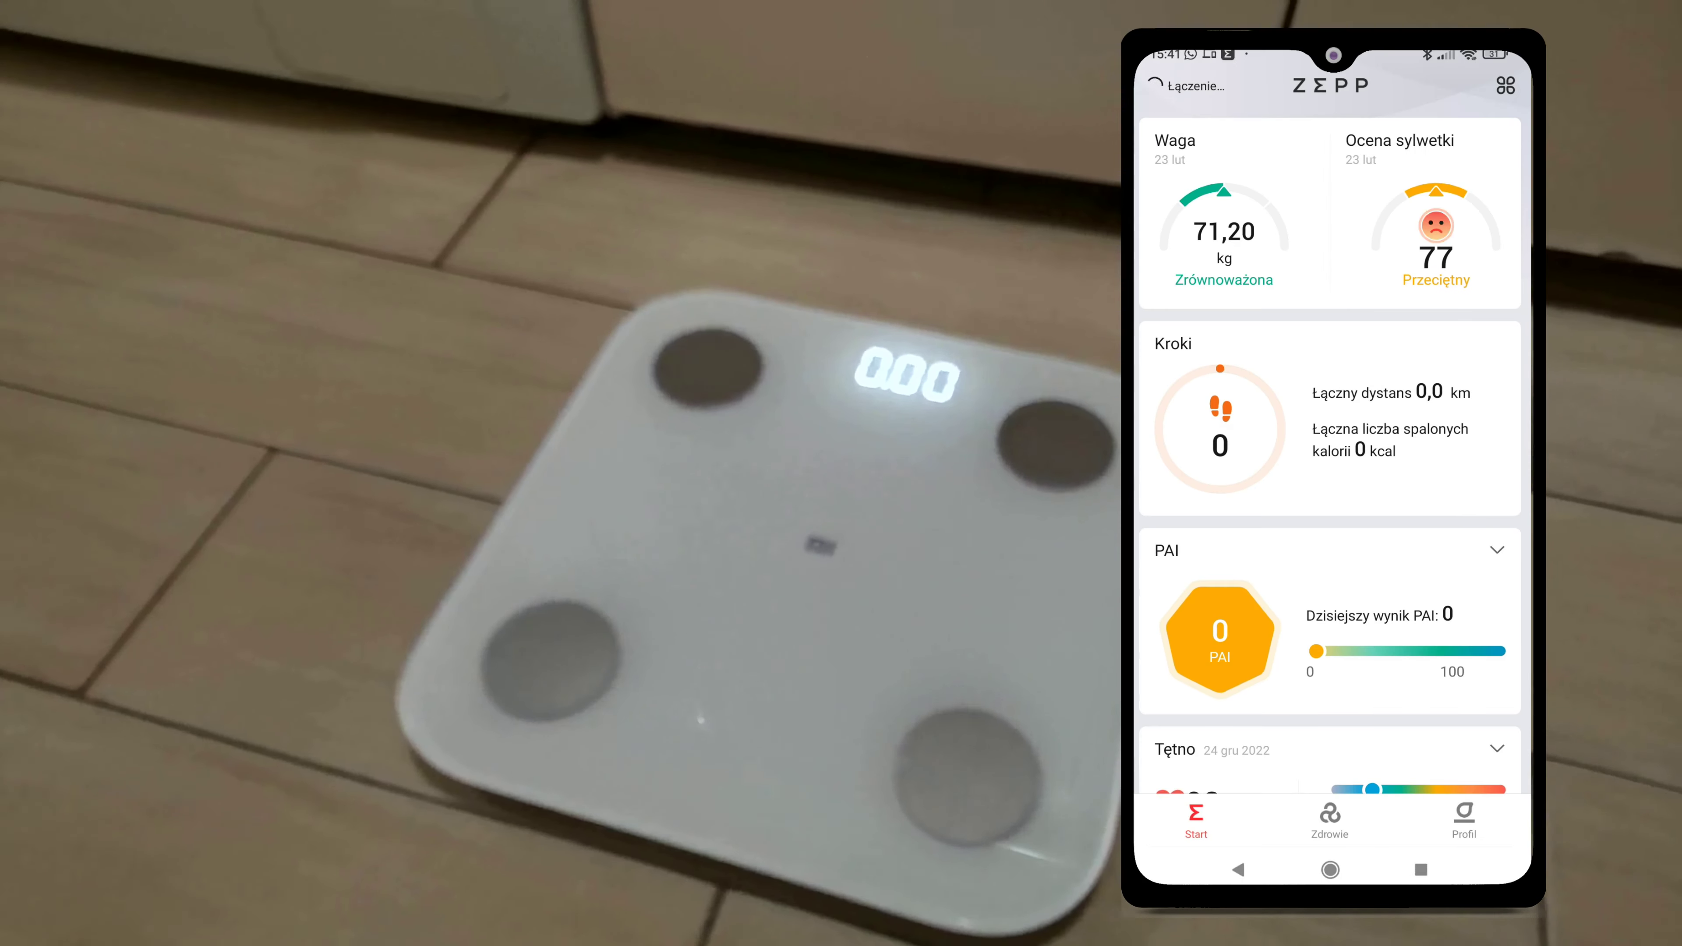
- In the Zepp phone app, open the Mi Body Composition Scale 2 device details and look up its Bluetooth address
{"action": "left_click", "coordinate": [1465, 821]}
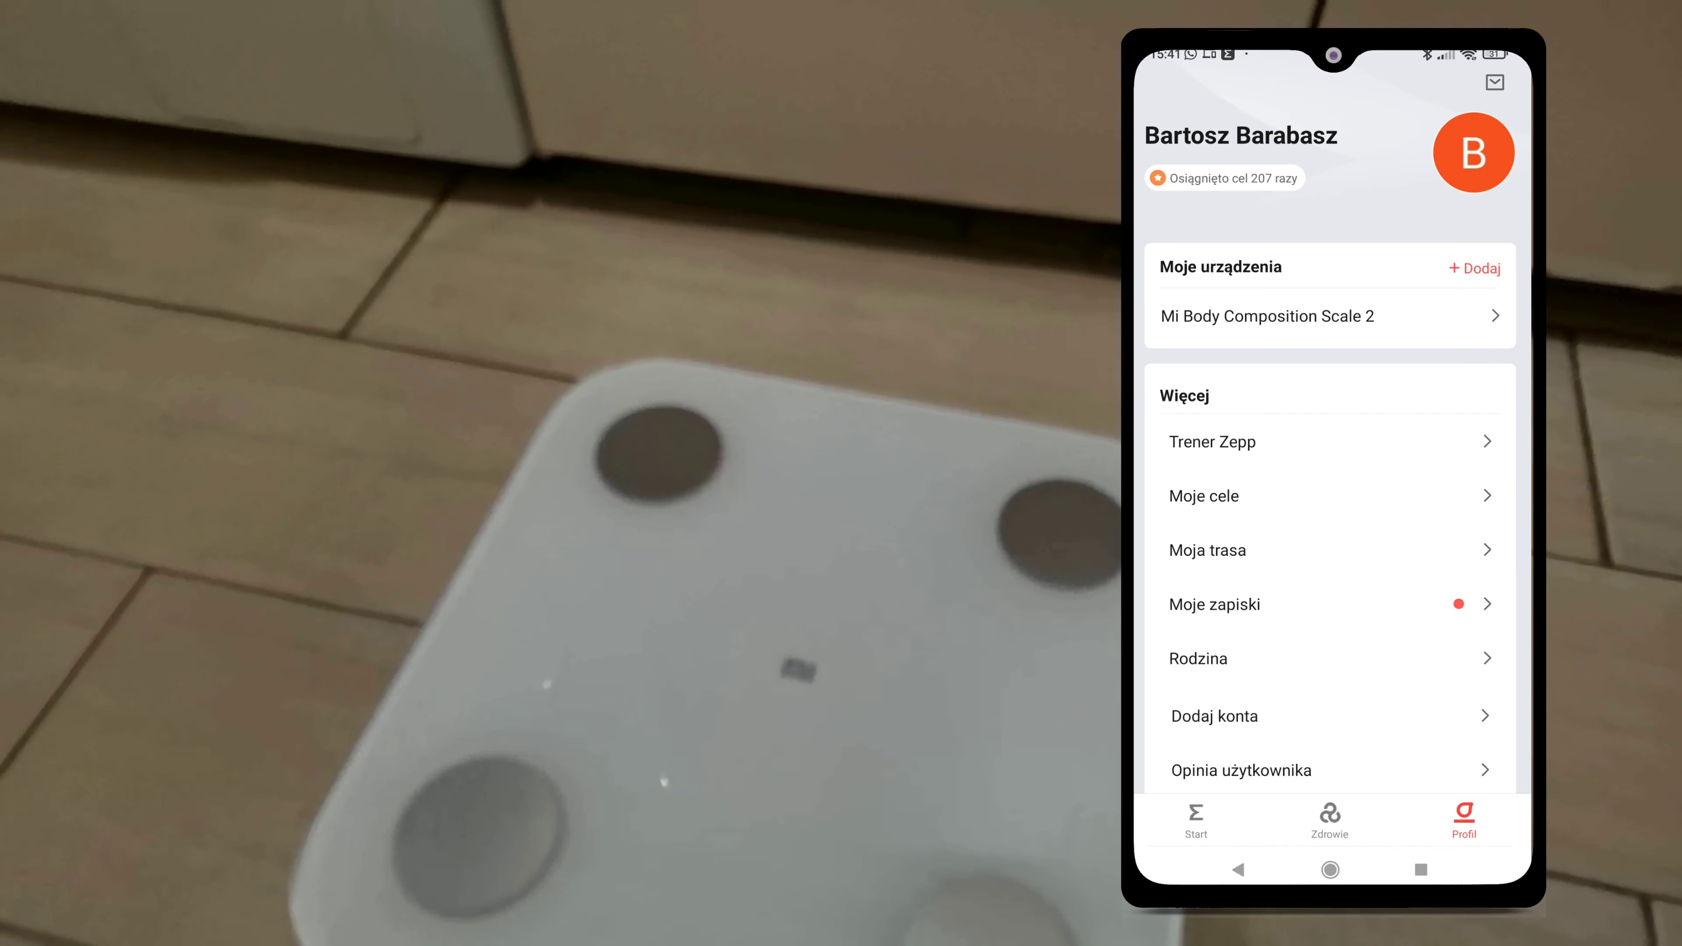
{"action": "left_click", "coordinate": [1267, 316]}
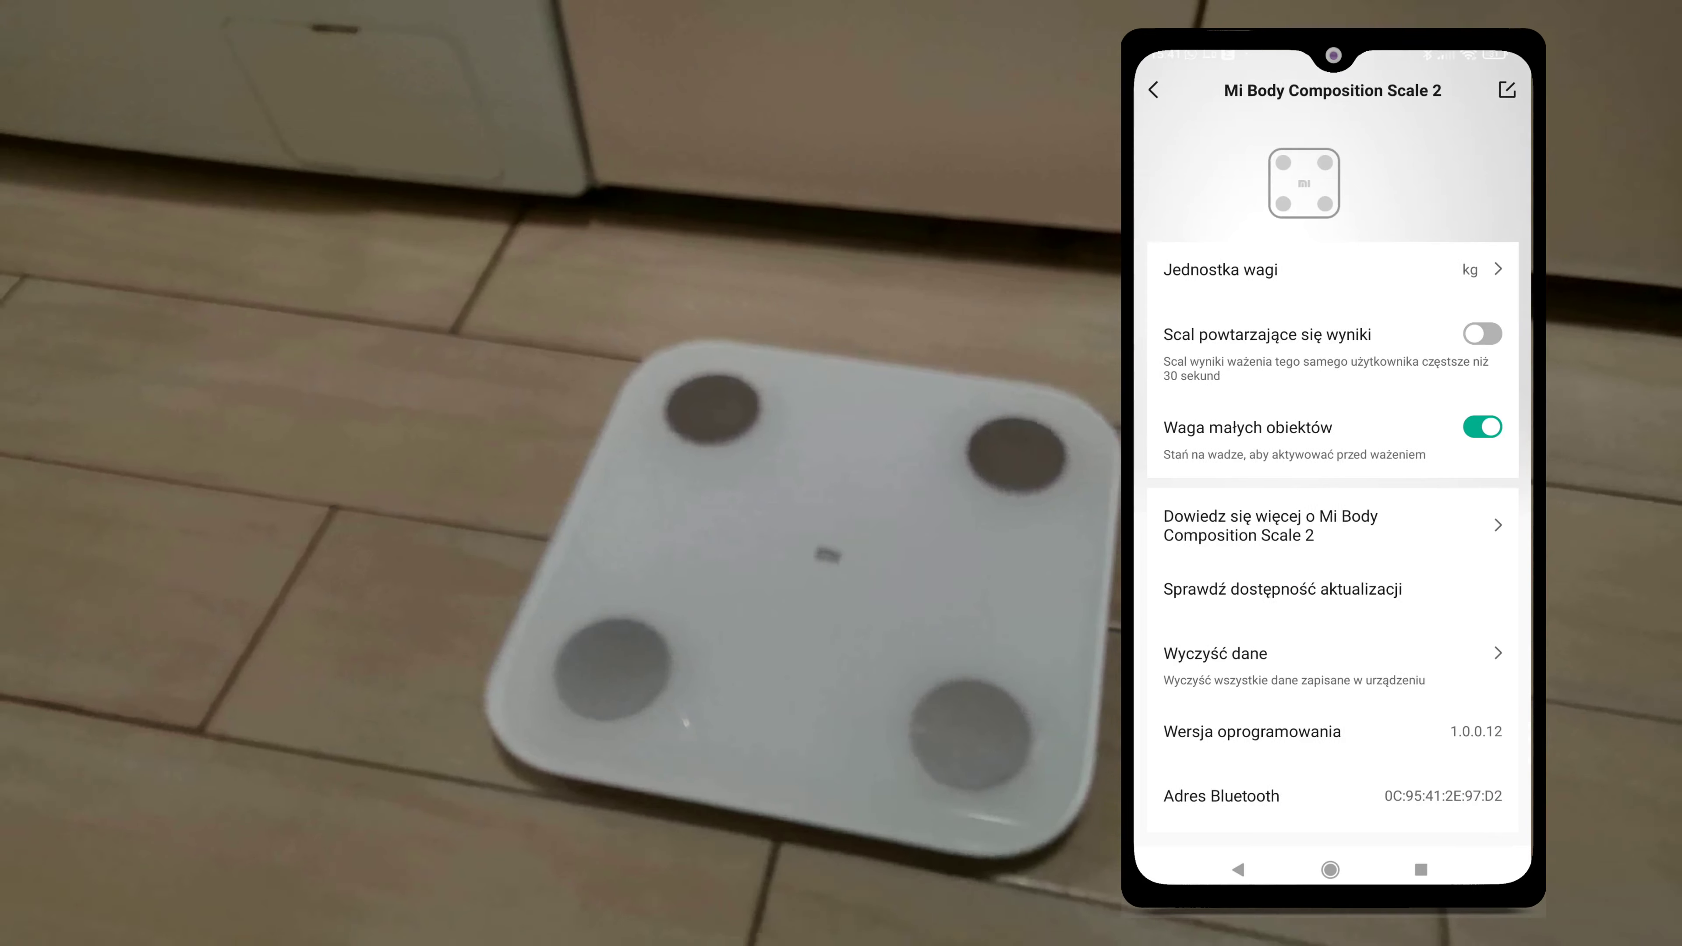
{"action": "scroll", "coordinate": [1331, 464], "scroll_direction": "down", "scroll_amount": 2}
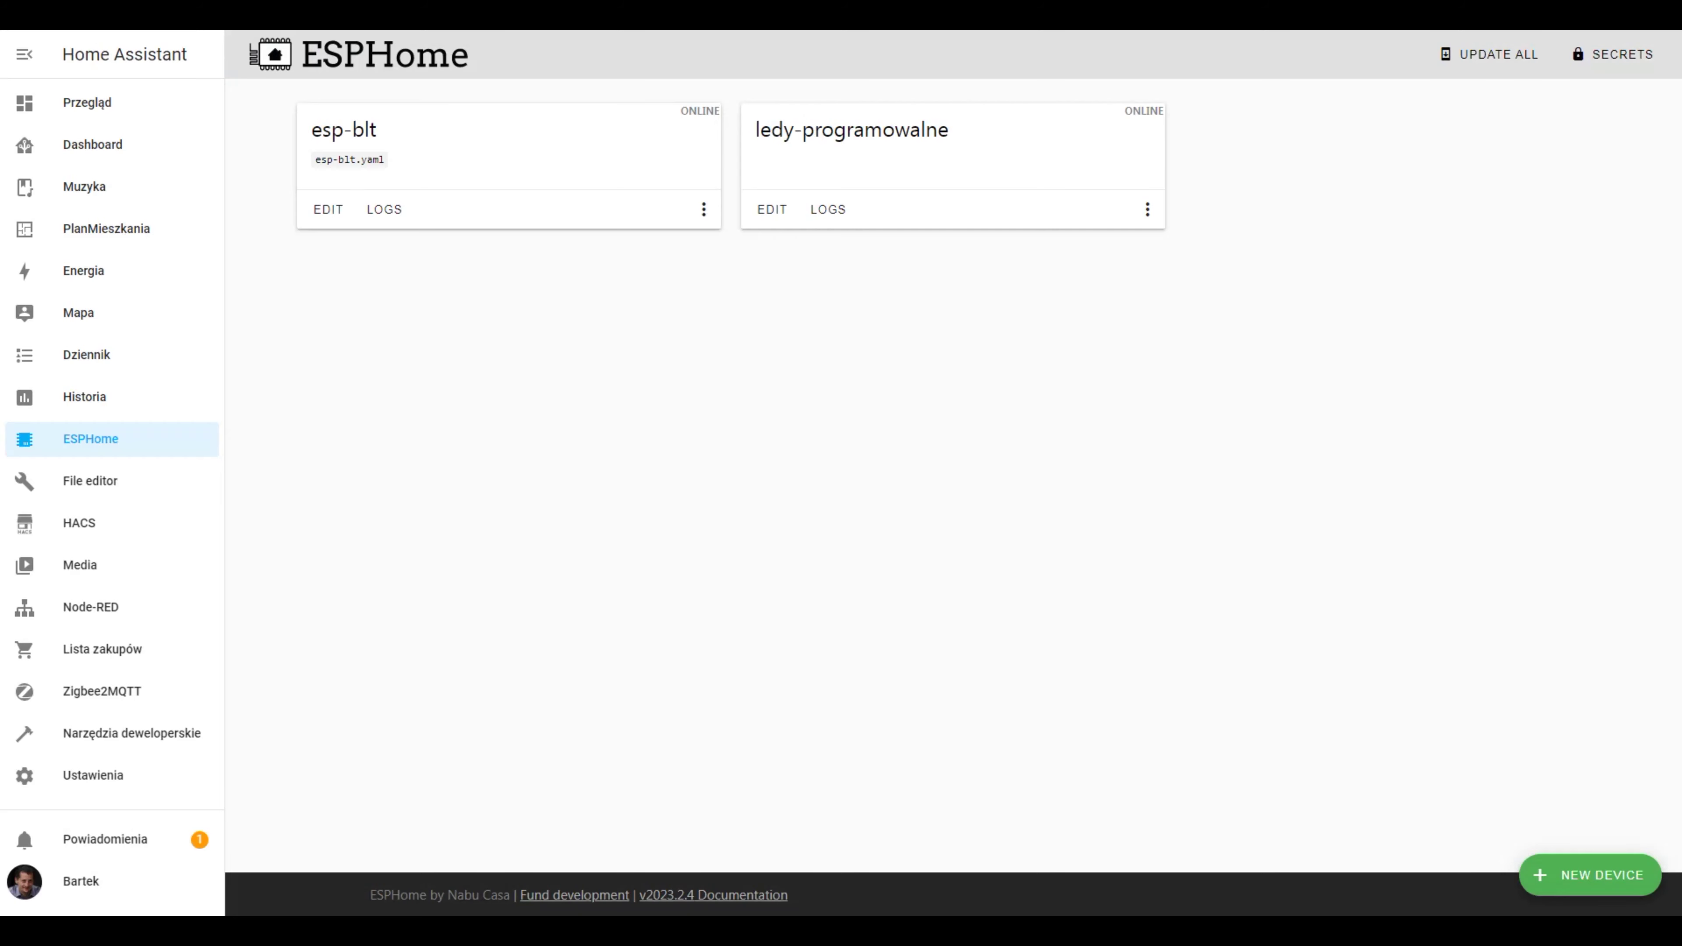
- In ESPHome's esp-blt.yaml, add a xiaomi_miscale sensor with MAC 0C:95:41:2E:97:D2, named Xiaomi Mi Scale Weight and Xiaomi Mi Scale Impedance, and save
{"action": "left_click", "coordinate": [324, 208]}
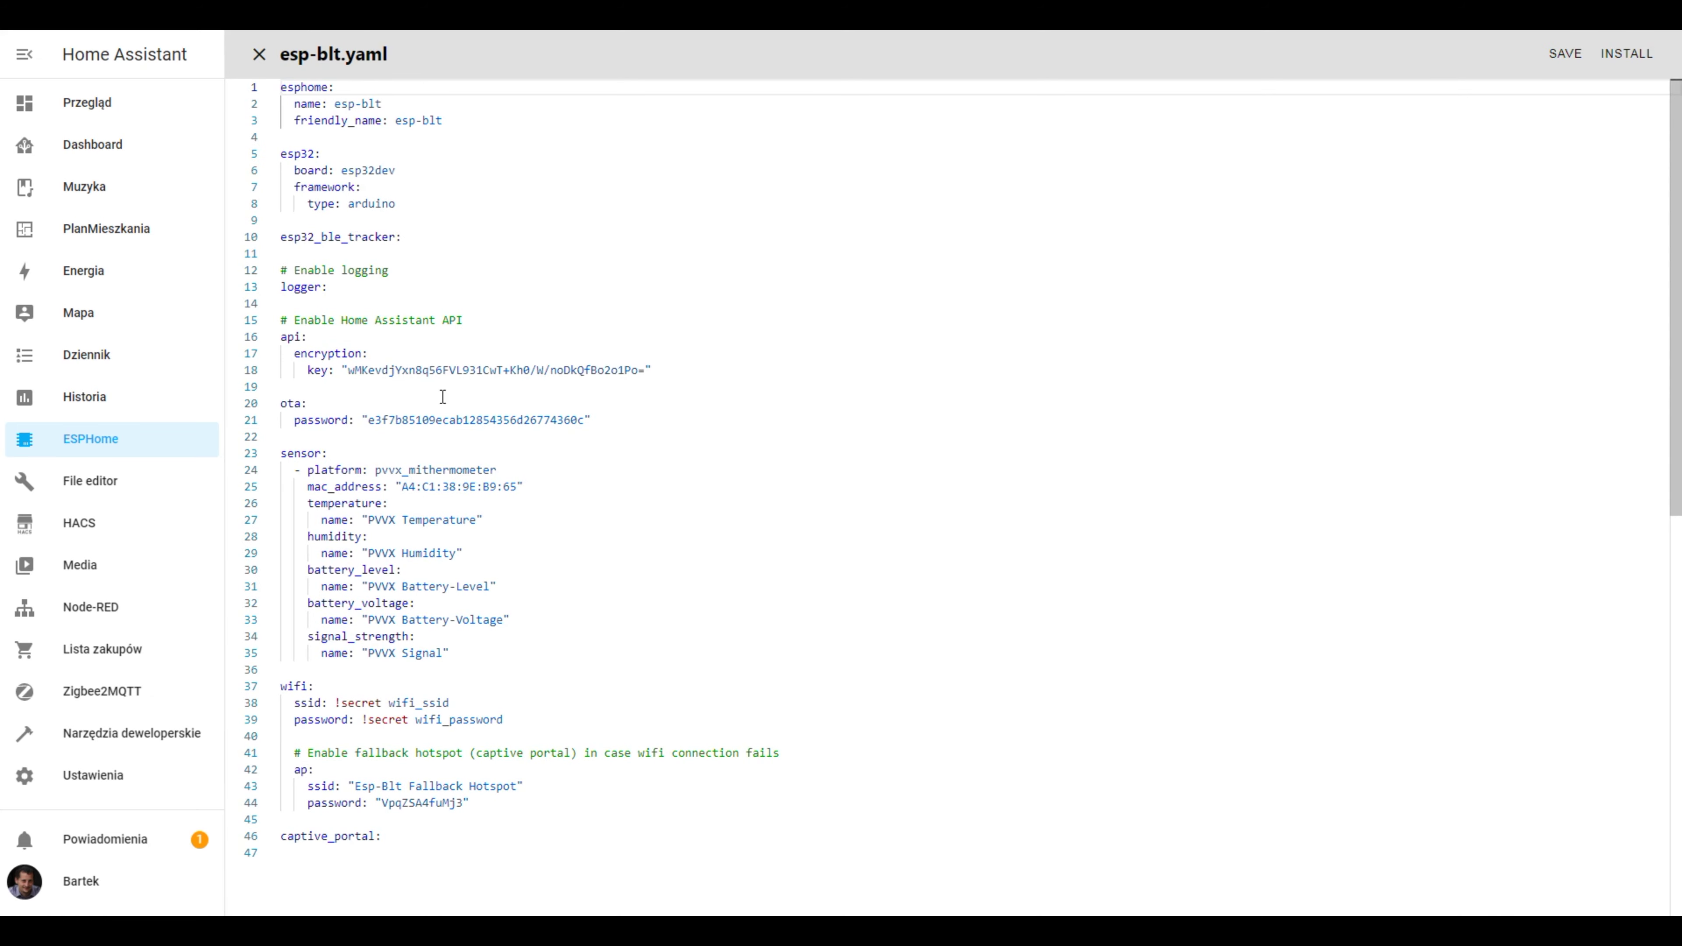
{"action": "left_click", "coordinate": [362, 444]}
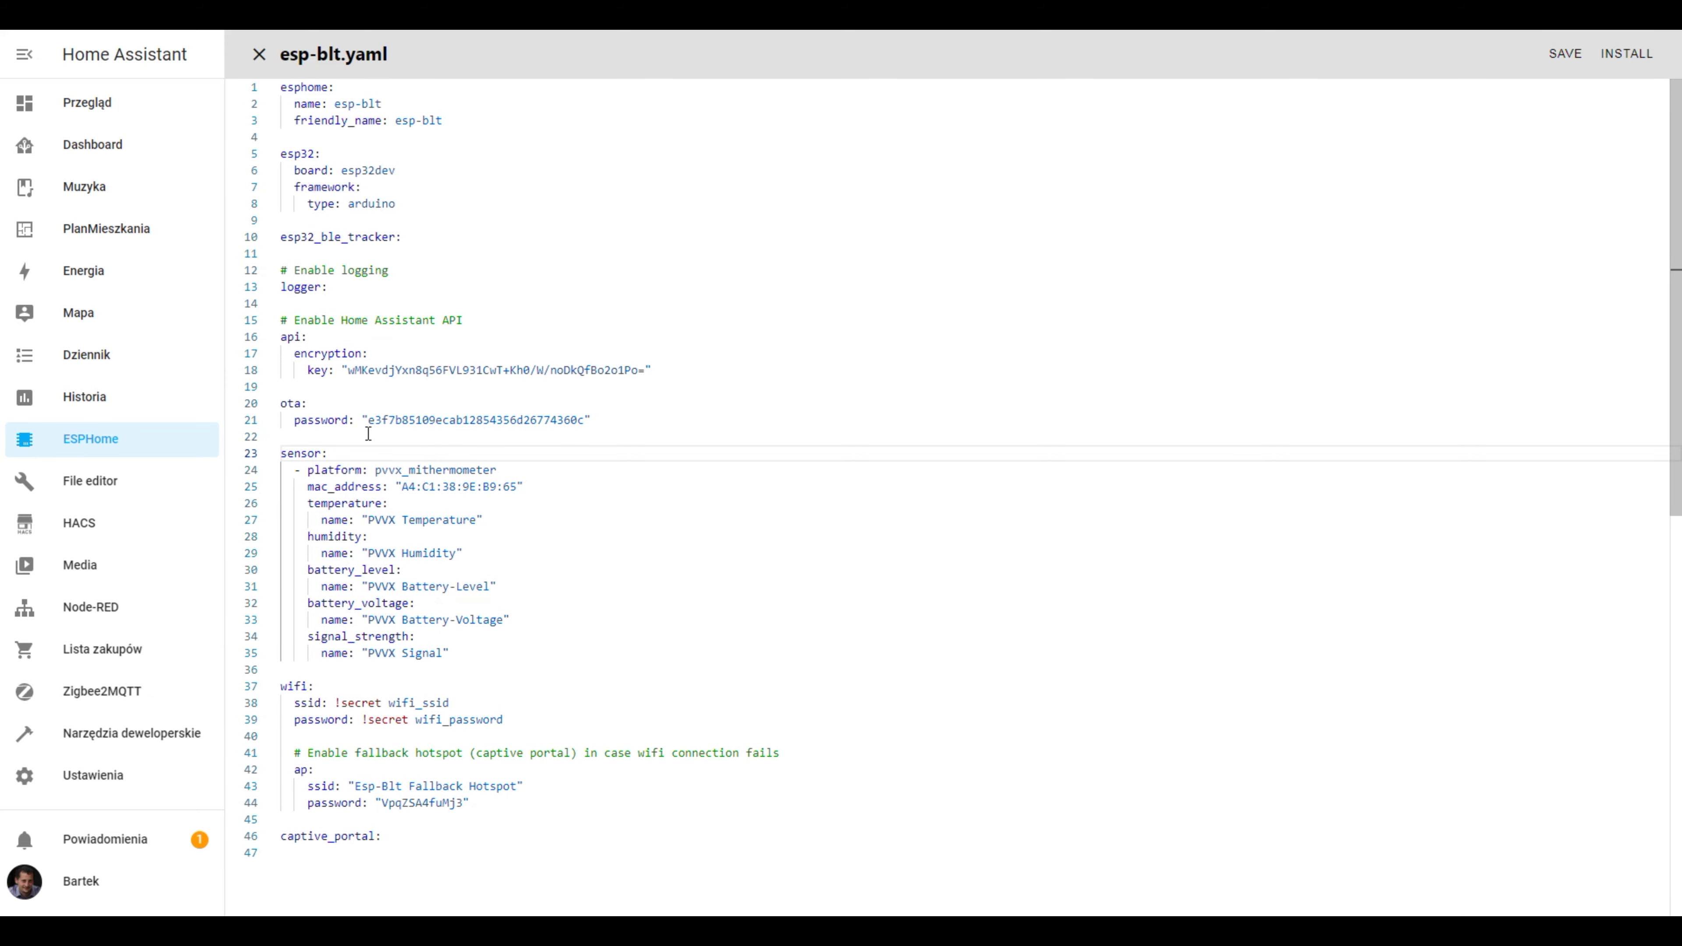
{"action": "type", "text": "- platform: xiaomi_miscale     mac_address: '0C:95:41:2E:97:D2'     weight:       name: \"Xiaomi Mi Scale Weight\"     impedance:       name: \"Xiaomi Mi Scale Impedance\""}
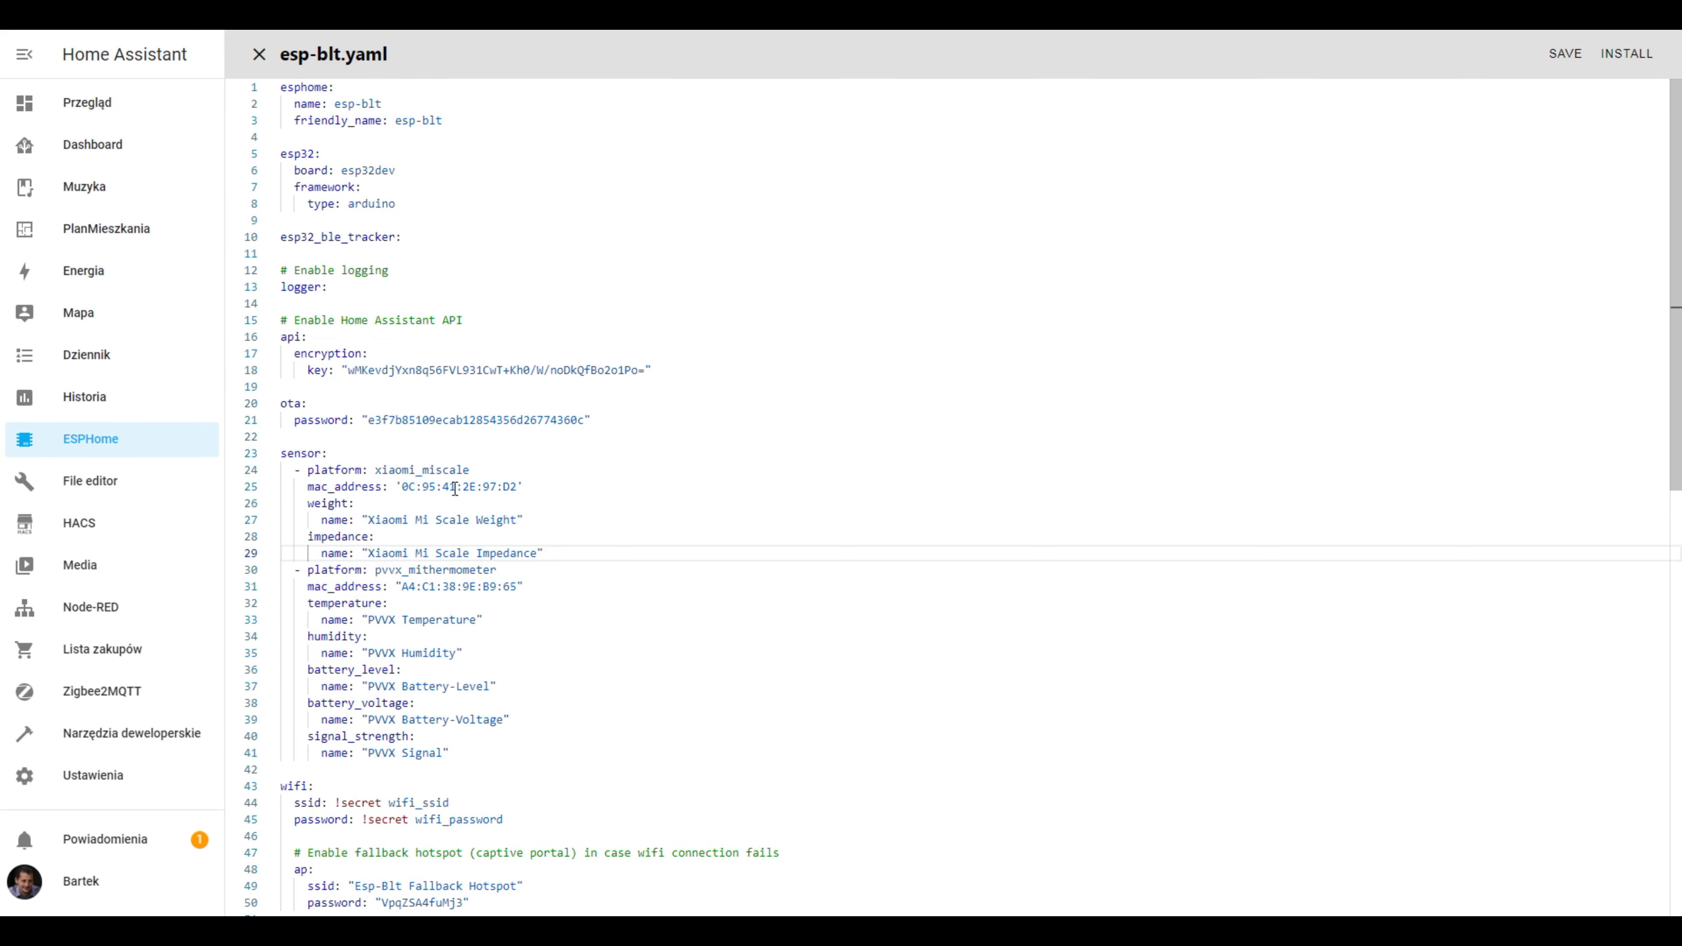
{"action": "mouse_move", "coordinate": [478, 486]}
{"action": "key", "text": "ctrl+s"}
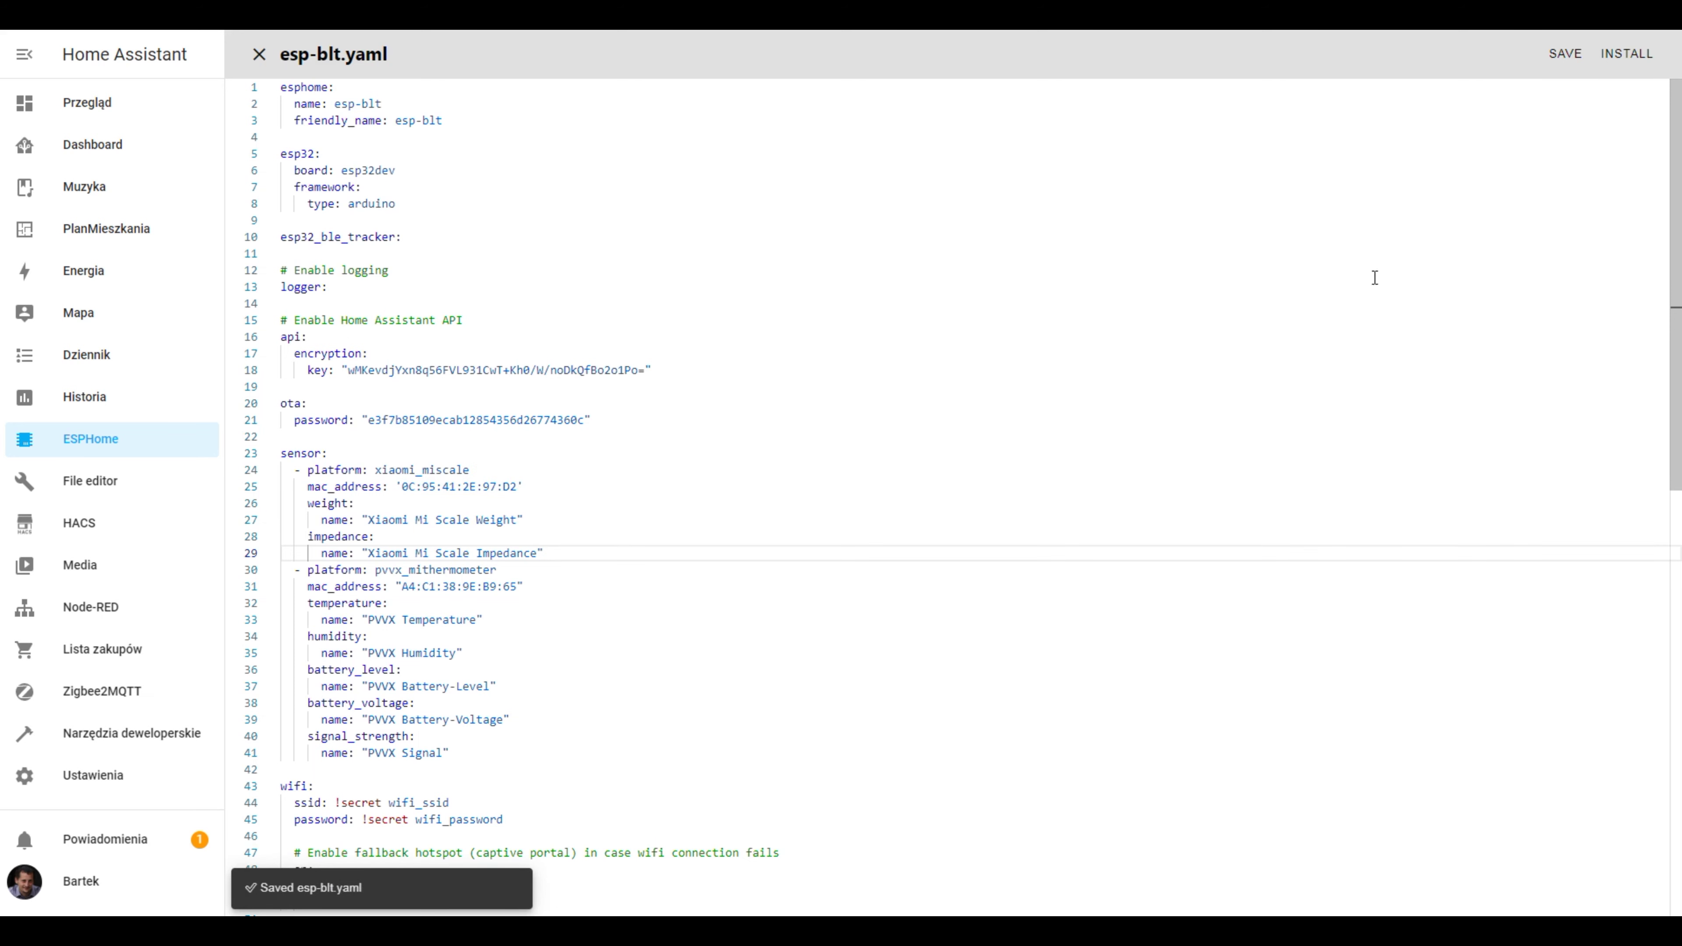
- Install esp-blt.yaml through the ESPHome server's CP2102 USB to UART Bridge Controller port and close the installation log
{"action": "left_click", "coordinate": [1642, 66]}
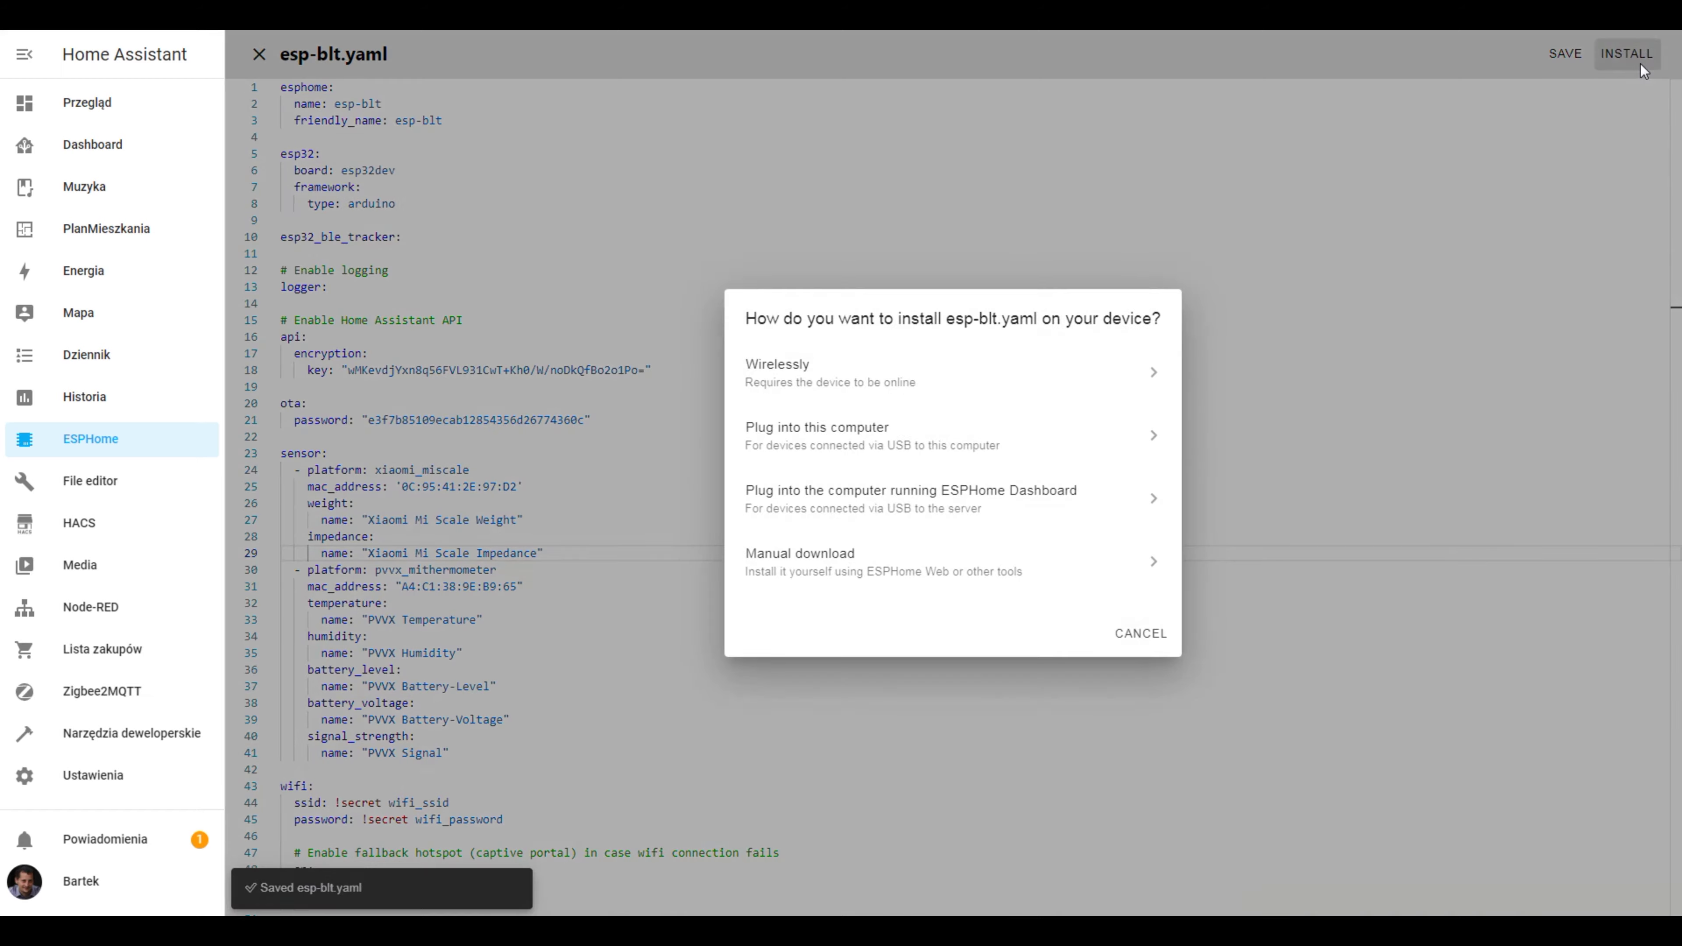
{"action": "left_click", "coordinate": [971, 511]}
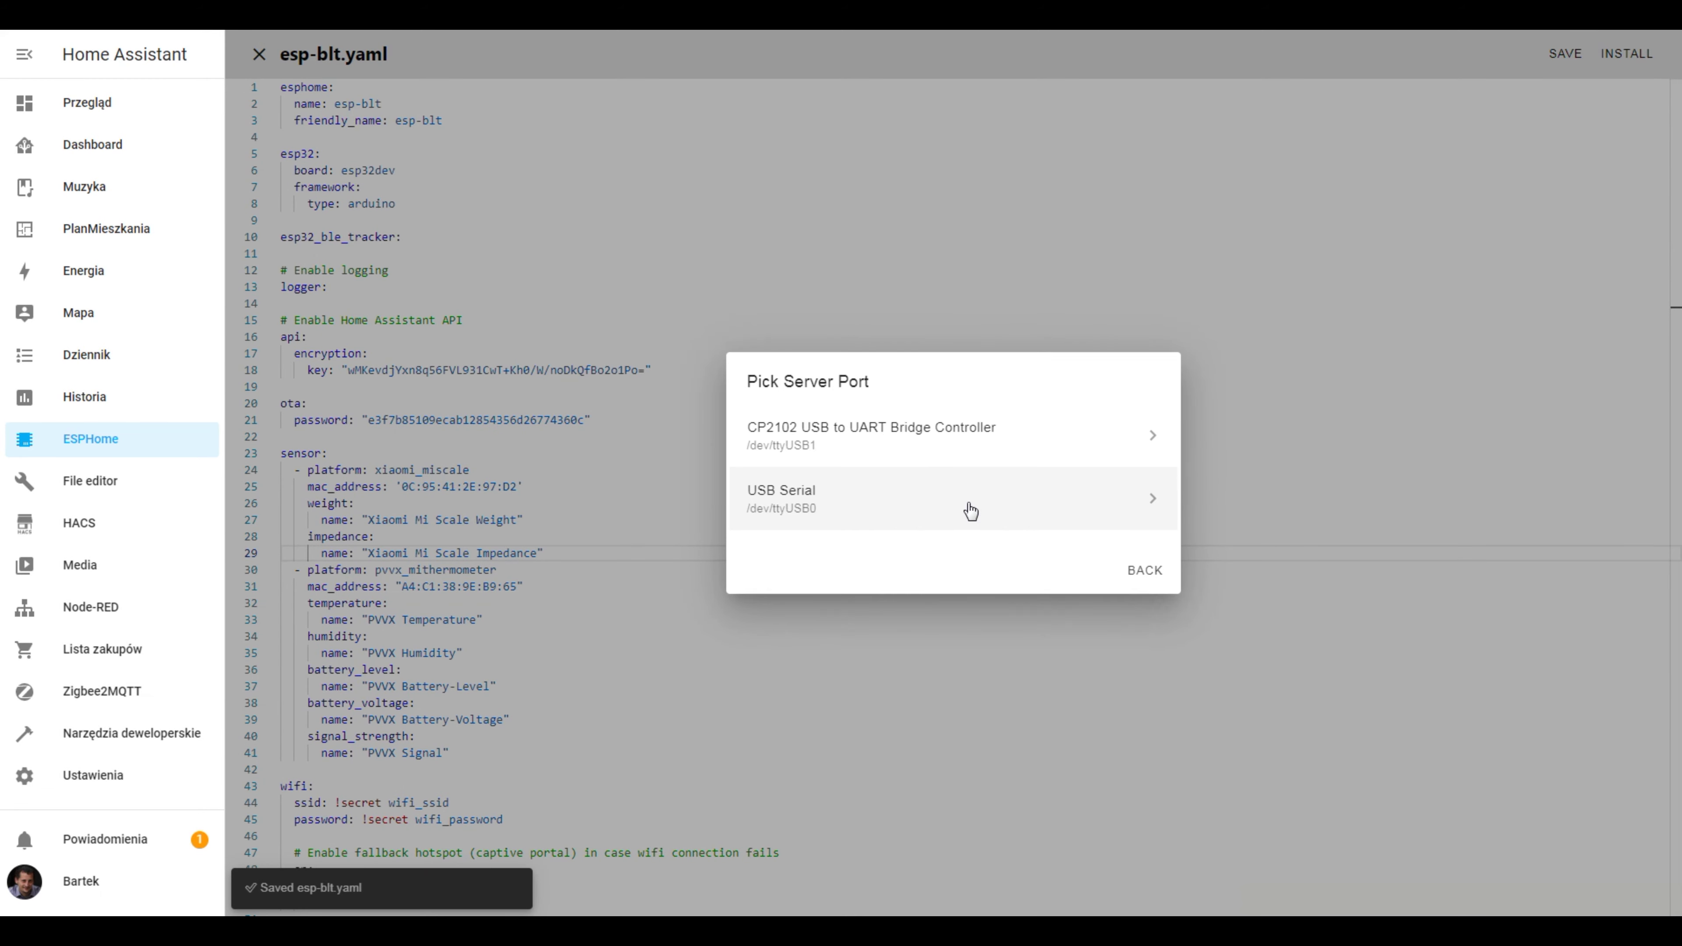
{"action": "left_click", "coordinate": [904, 440]}
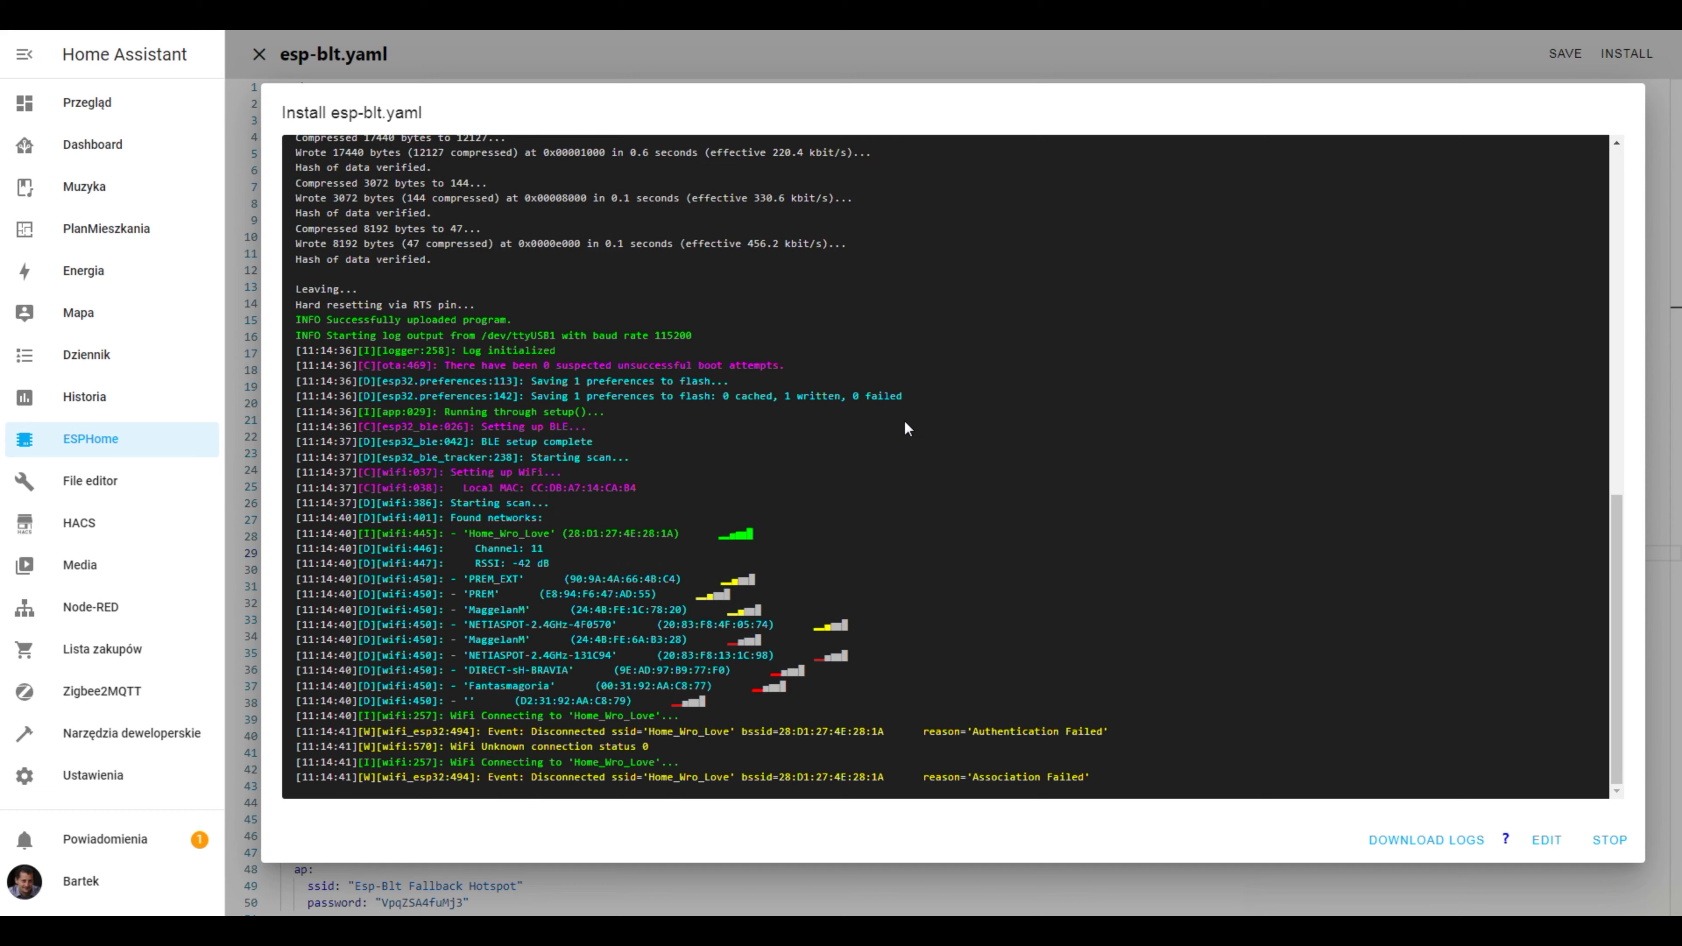
{"action": "left_click", "coordinate": [1610, 839]}
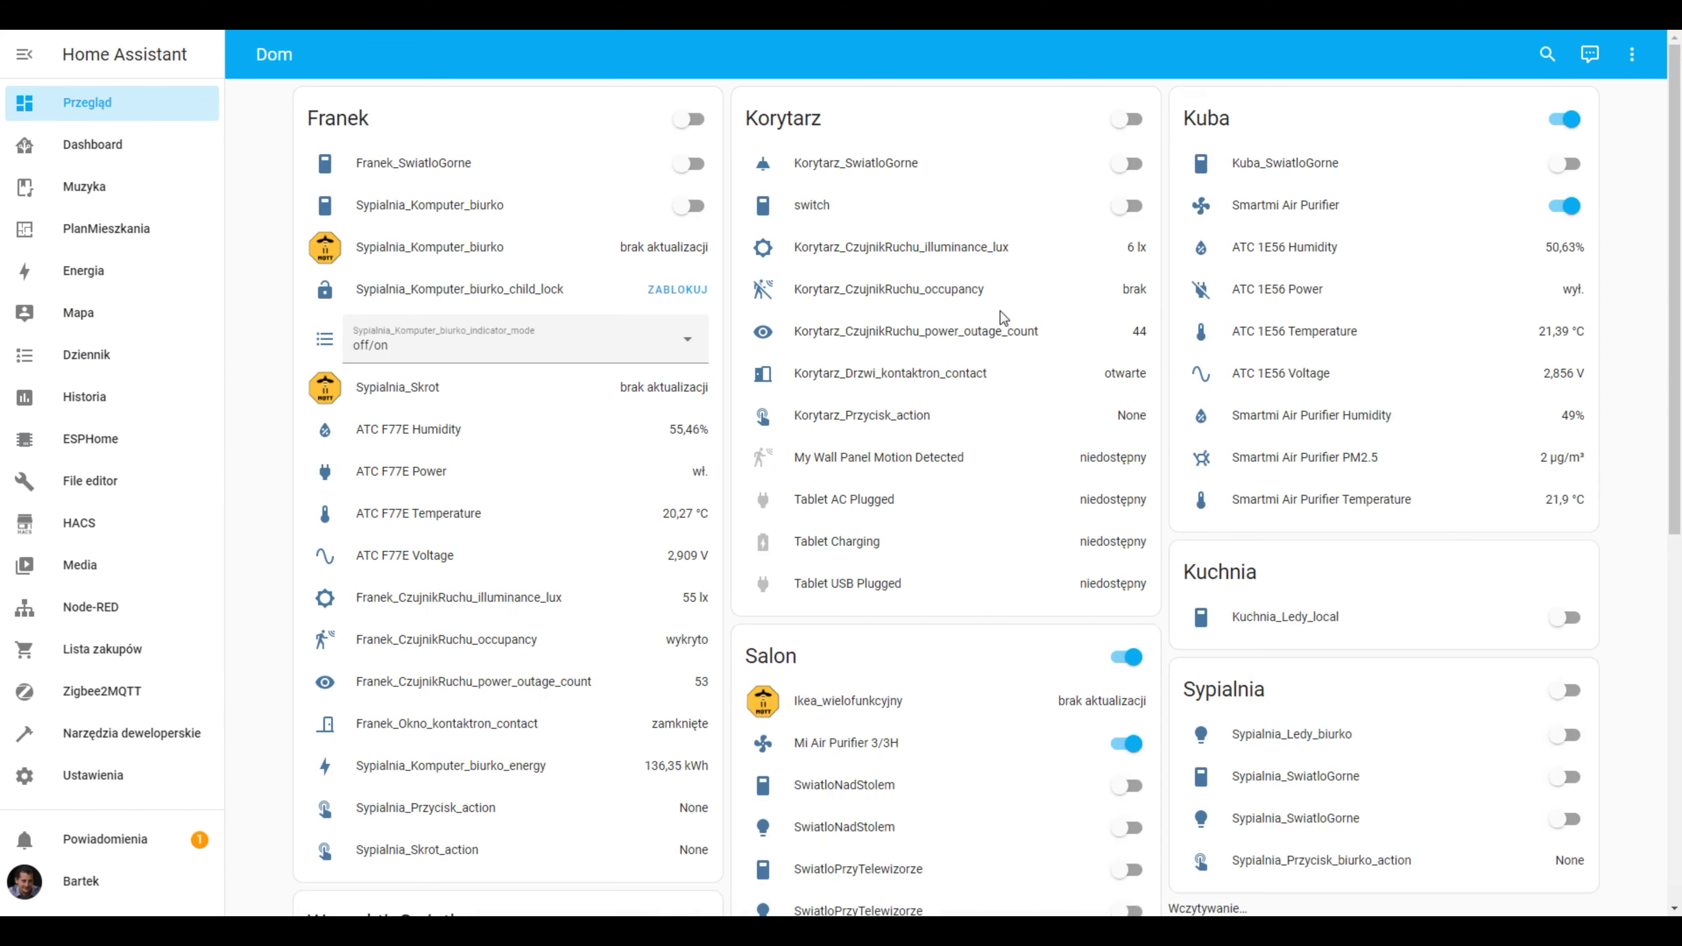
- Check the esp-blt Xiaomi Mi Scale weight and impedance sensors on the overview dashboard, and reopen esp-blt.yaml in ESPHome
{"action": "scroll", "coordinate": [1058, 337], "scroll_direction": "down", "scroll_amount": 5}
{"action": "scroll", "coordinate": [1056, 334], "scroll_direction": "down", "scroll_amount": 5}
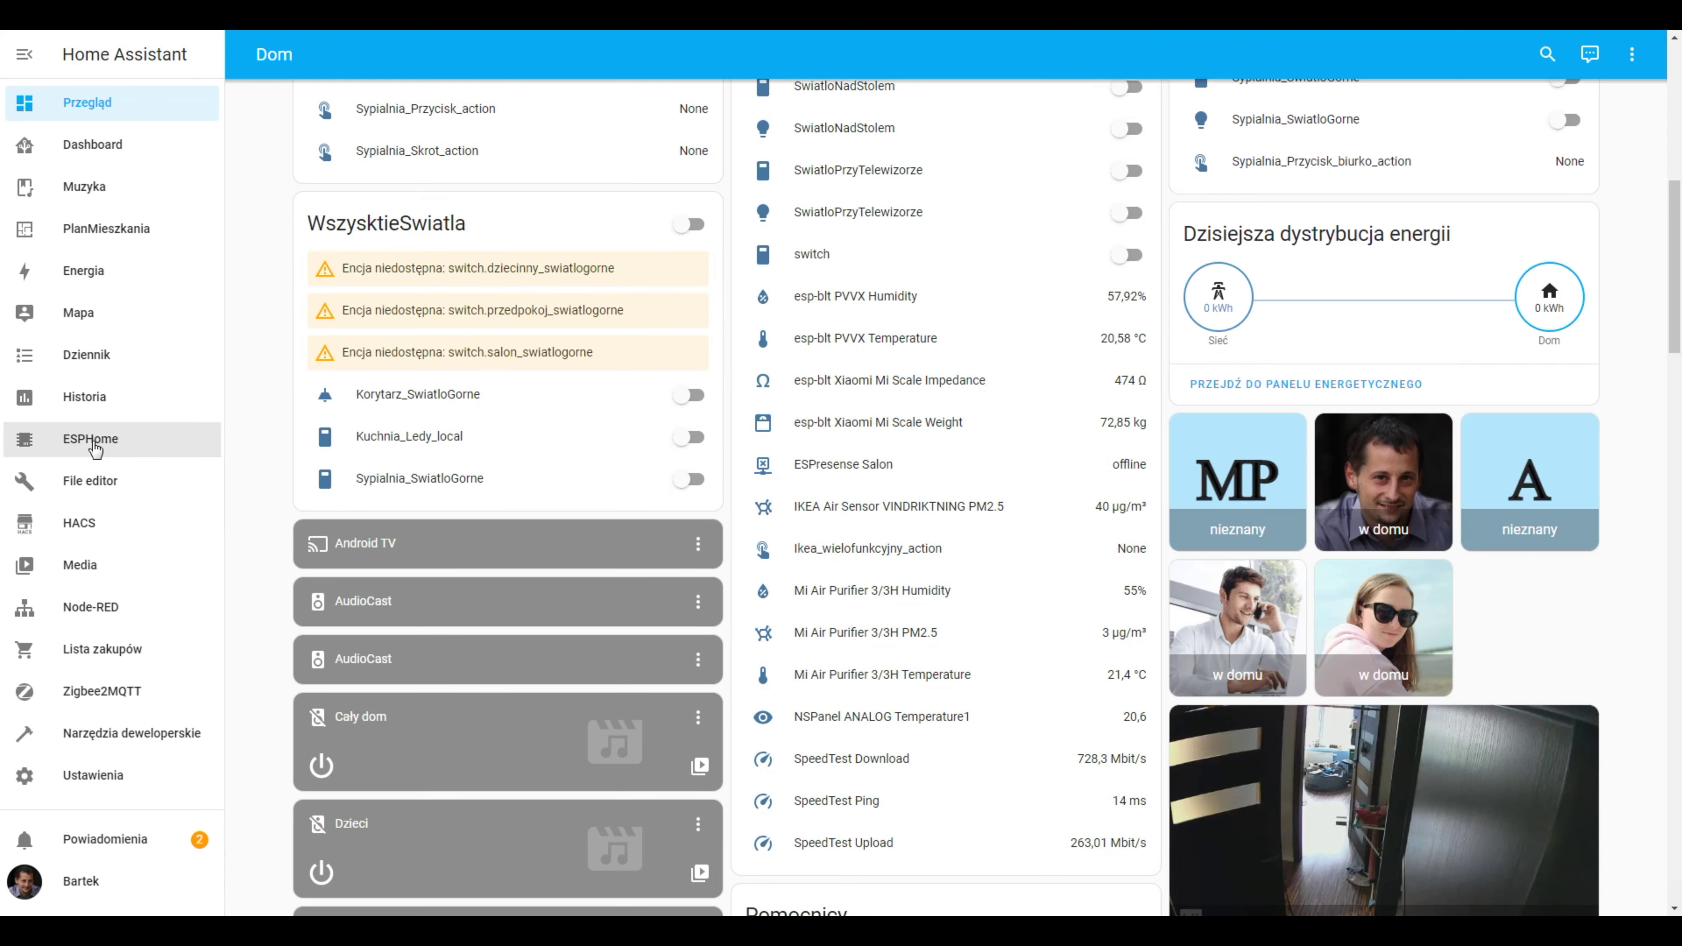
{"action": "left_click", "coordinate": [95, 447]}
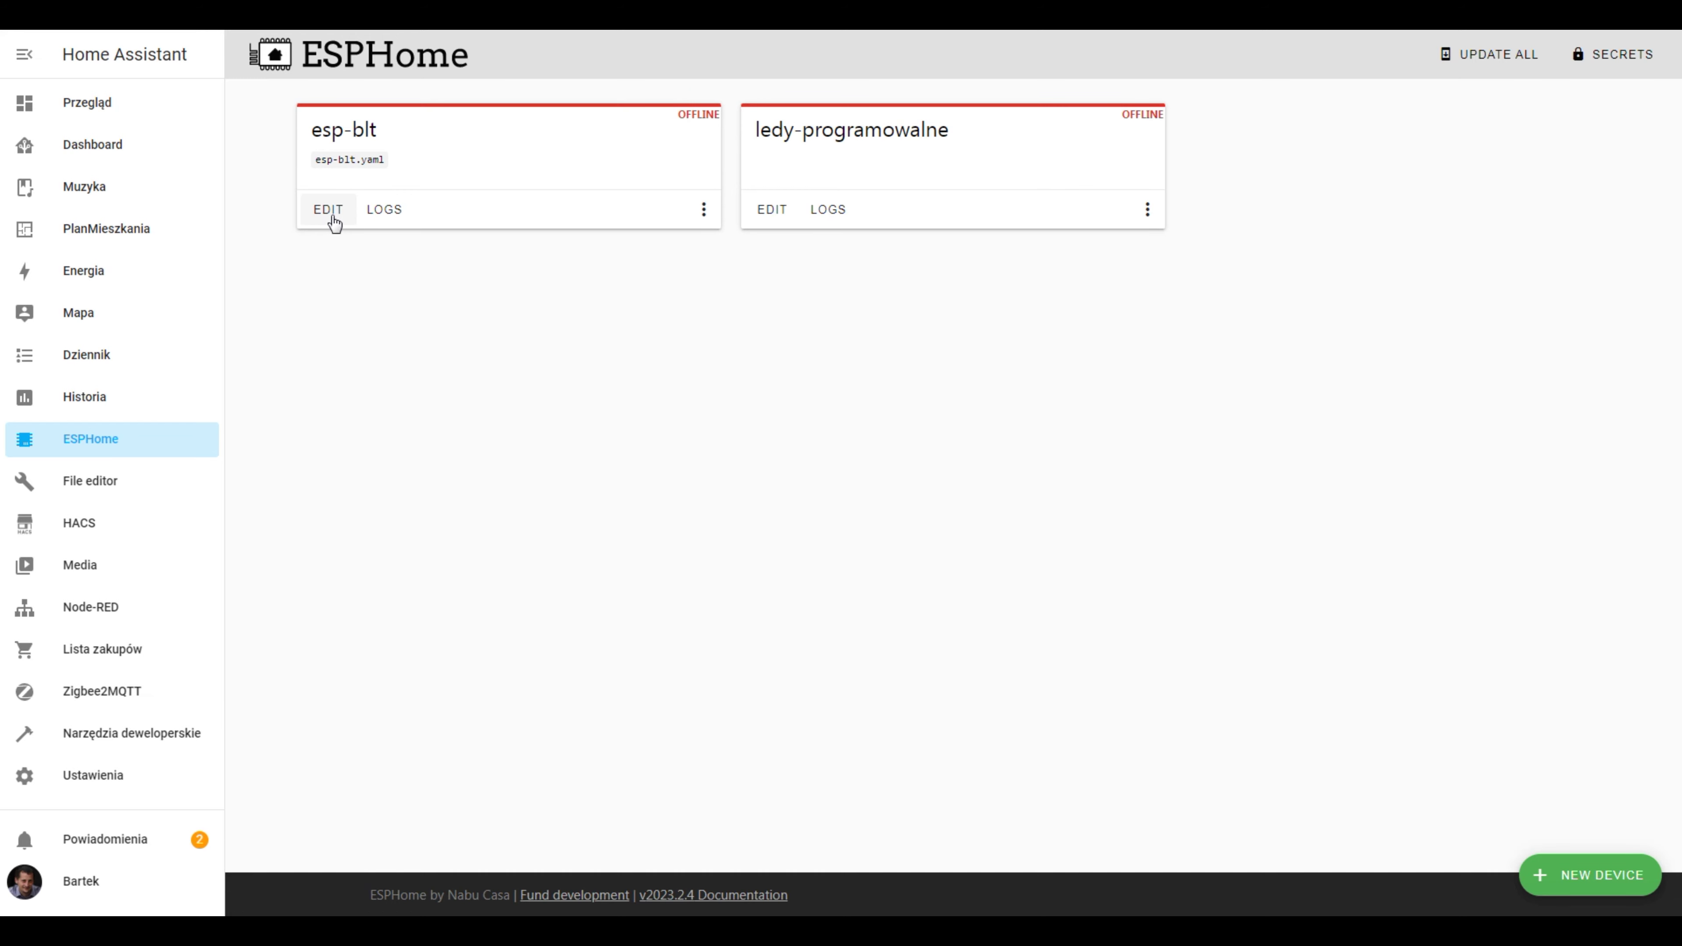
{"action": "left_click", "coordinate": [331, 212]}
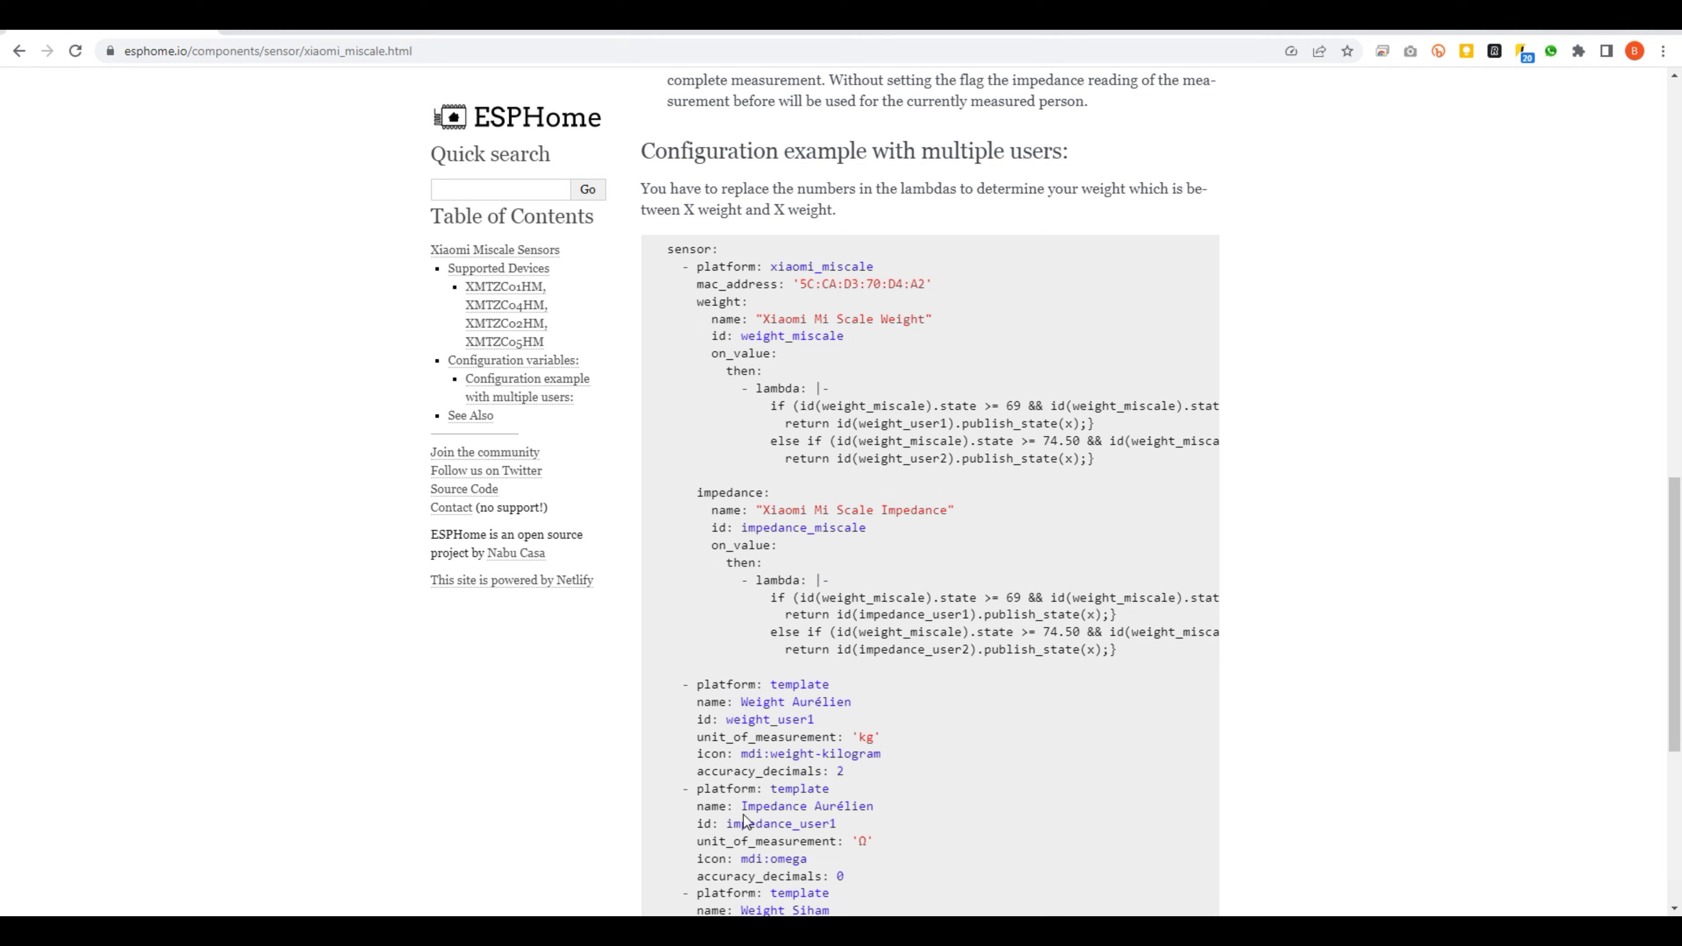
- Examine the per-user template weight and impedance sensors in the Miscale multi-user configuration example on esphome.io
{"action": "mouse_move", "coordinate": [729, 723]}
{"action": "left_mouse_down"}
{"action": "mouse_move", "coordinate": [821, 727]}
{"action": "mouse_move", "coordinate": [748, 704]}
{"action": "left_mouse_up"}
{"action": "left_click", "coordinate": [885, 695]}
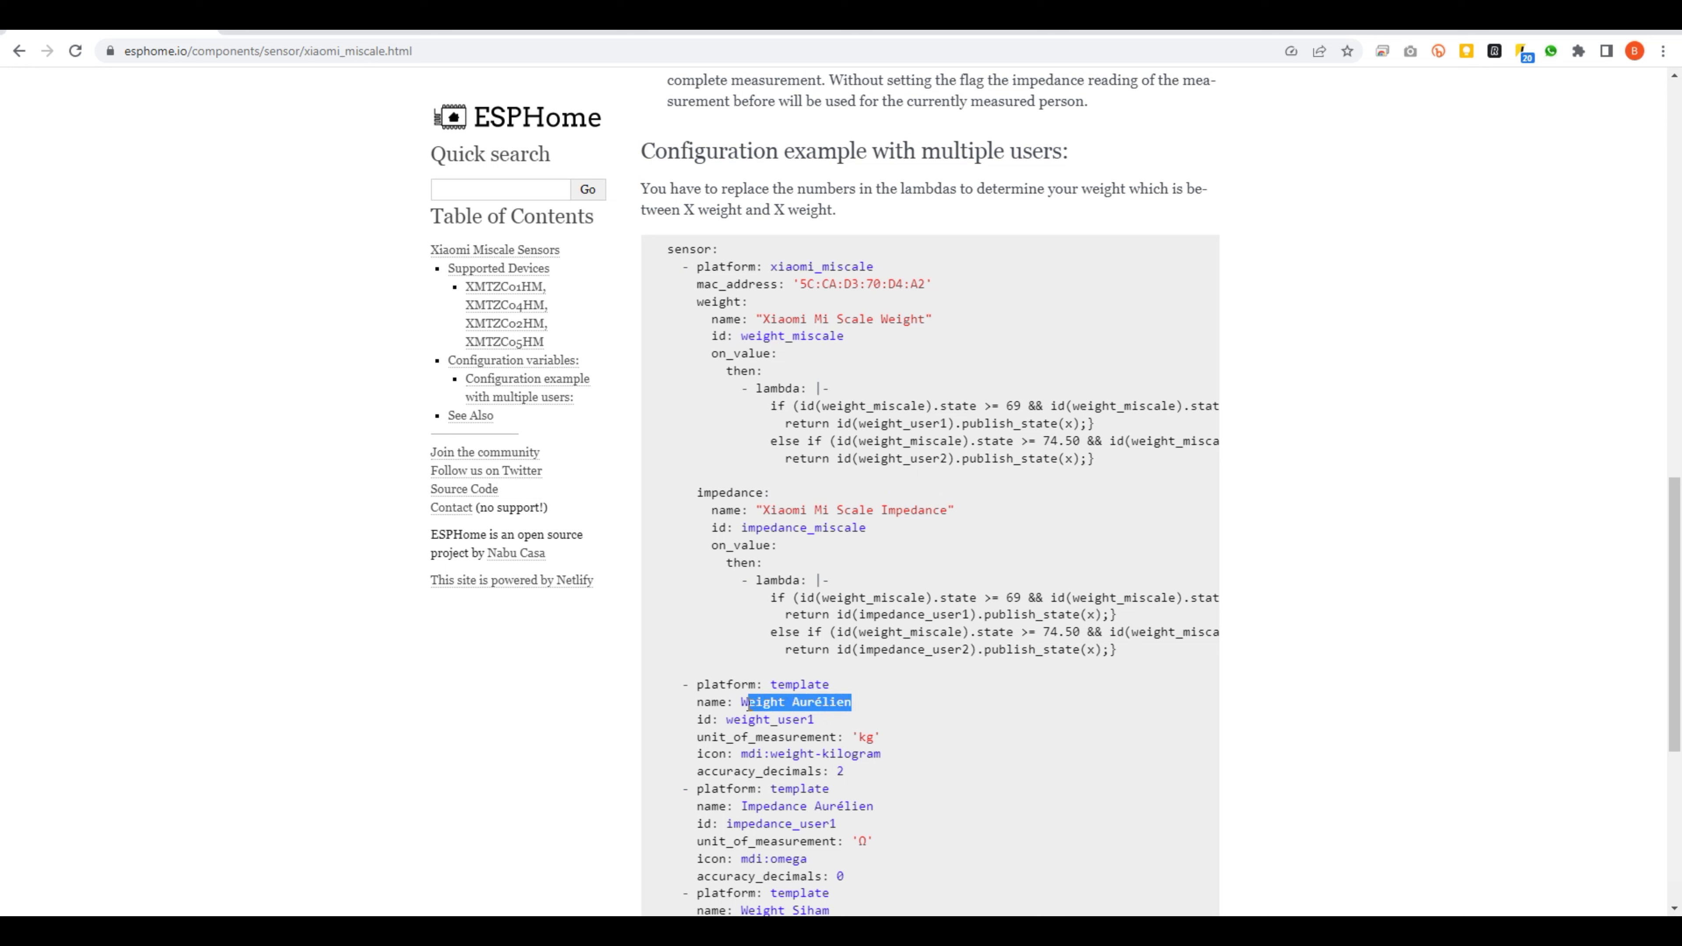
{"action": "left_click", "coordinate": [741, 704]}
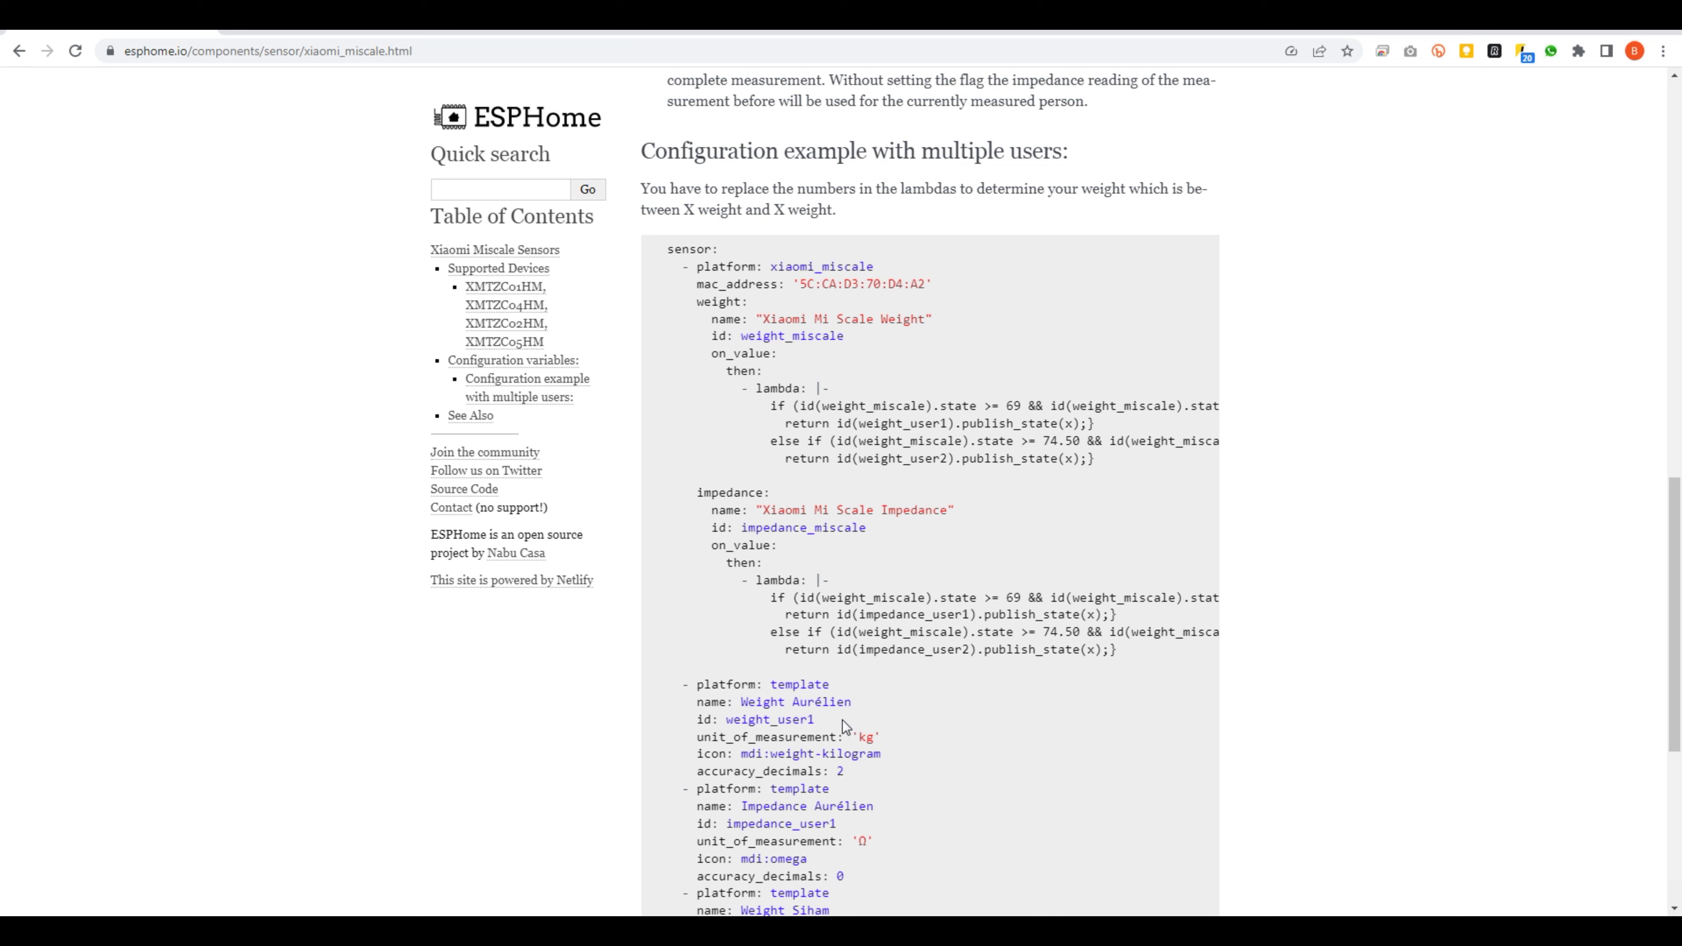
{"action": "left_click_drag", "start_coordinate": [743, 808], "coordinate": [886, 817]}
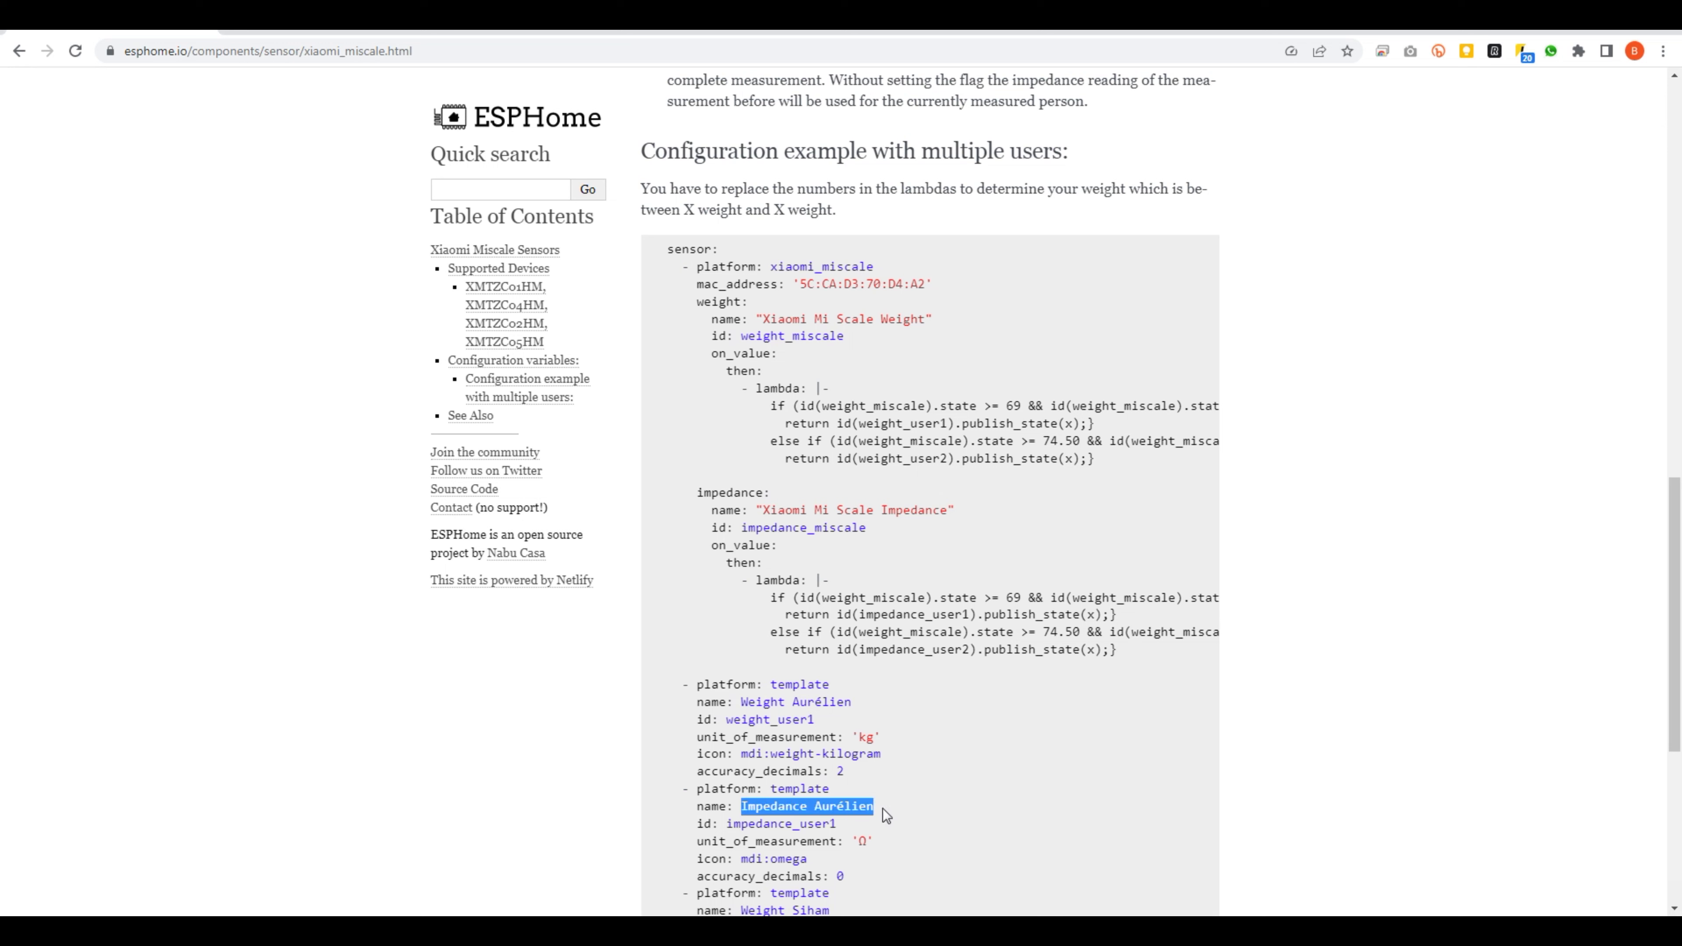
{"action": "left_click", "coordinate": [847, 810]}
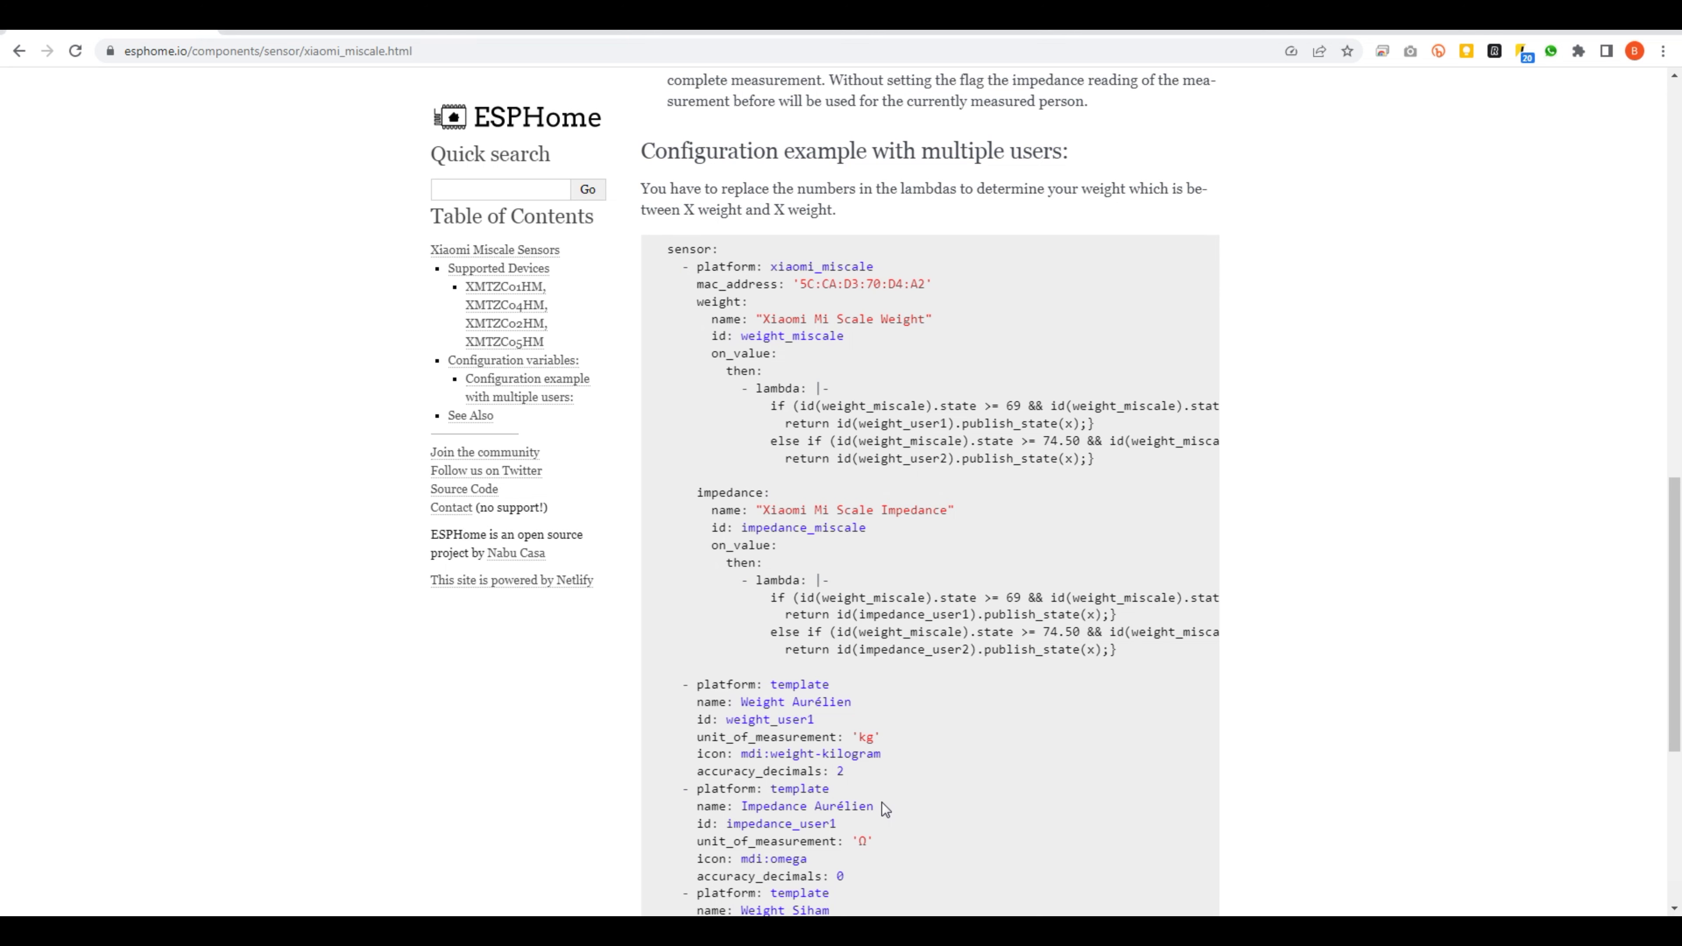
{"action": "scroll", "coordinate": [798, 803], "scroll_direction": "down", "scroll_amount": 4}
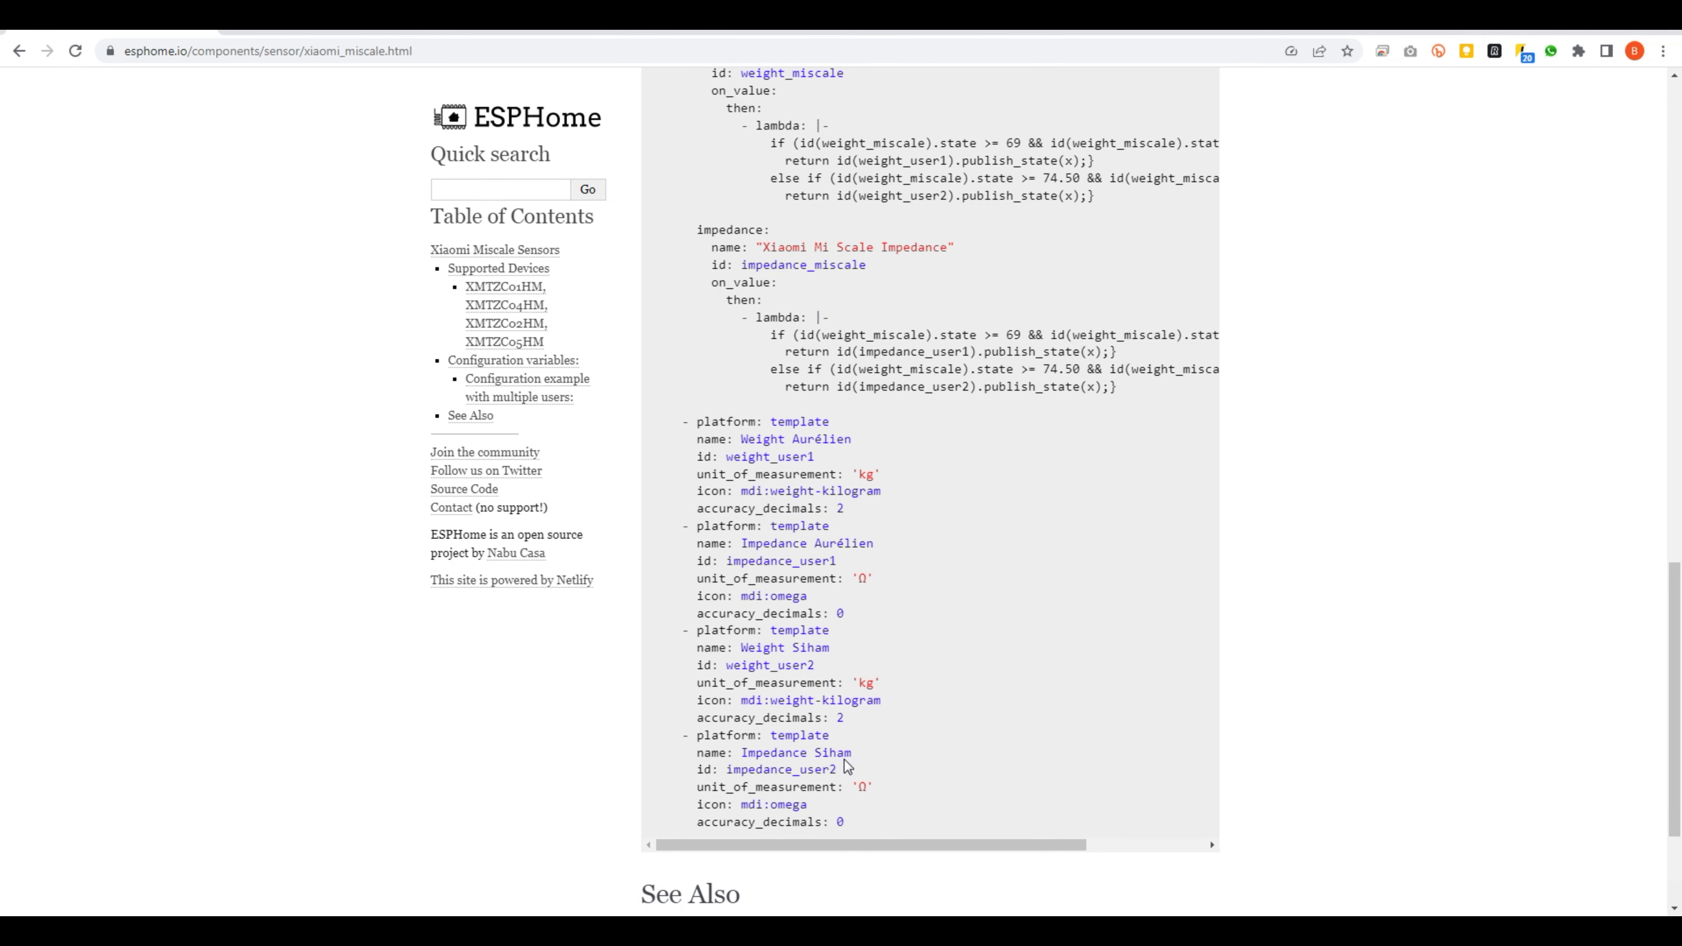
{"action": "scroll", "coordinate": [855, 531], "scroll_direction": "up", "scroll_amount": 2}
{"action": "scroll", "coordinate": [851, 736], "scroll_direction": "down", "scroll_amount": 2}
- Replace the xiaomi_miscale block in esp-blt.yaml with a two-user version using weight ranges 55–65 and 65–80 and template sensors in kg and Ω
{"action": "left_click_drag", "start_coordinate": [862, 812], "coordinate": [662, 338]}
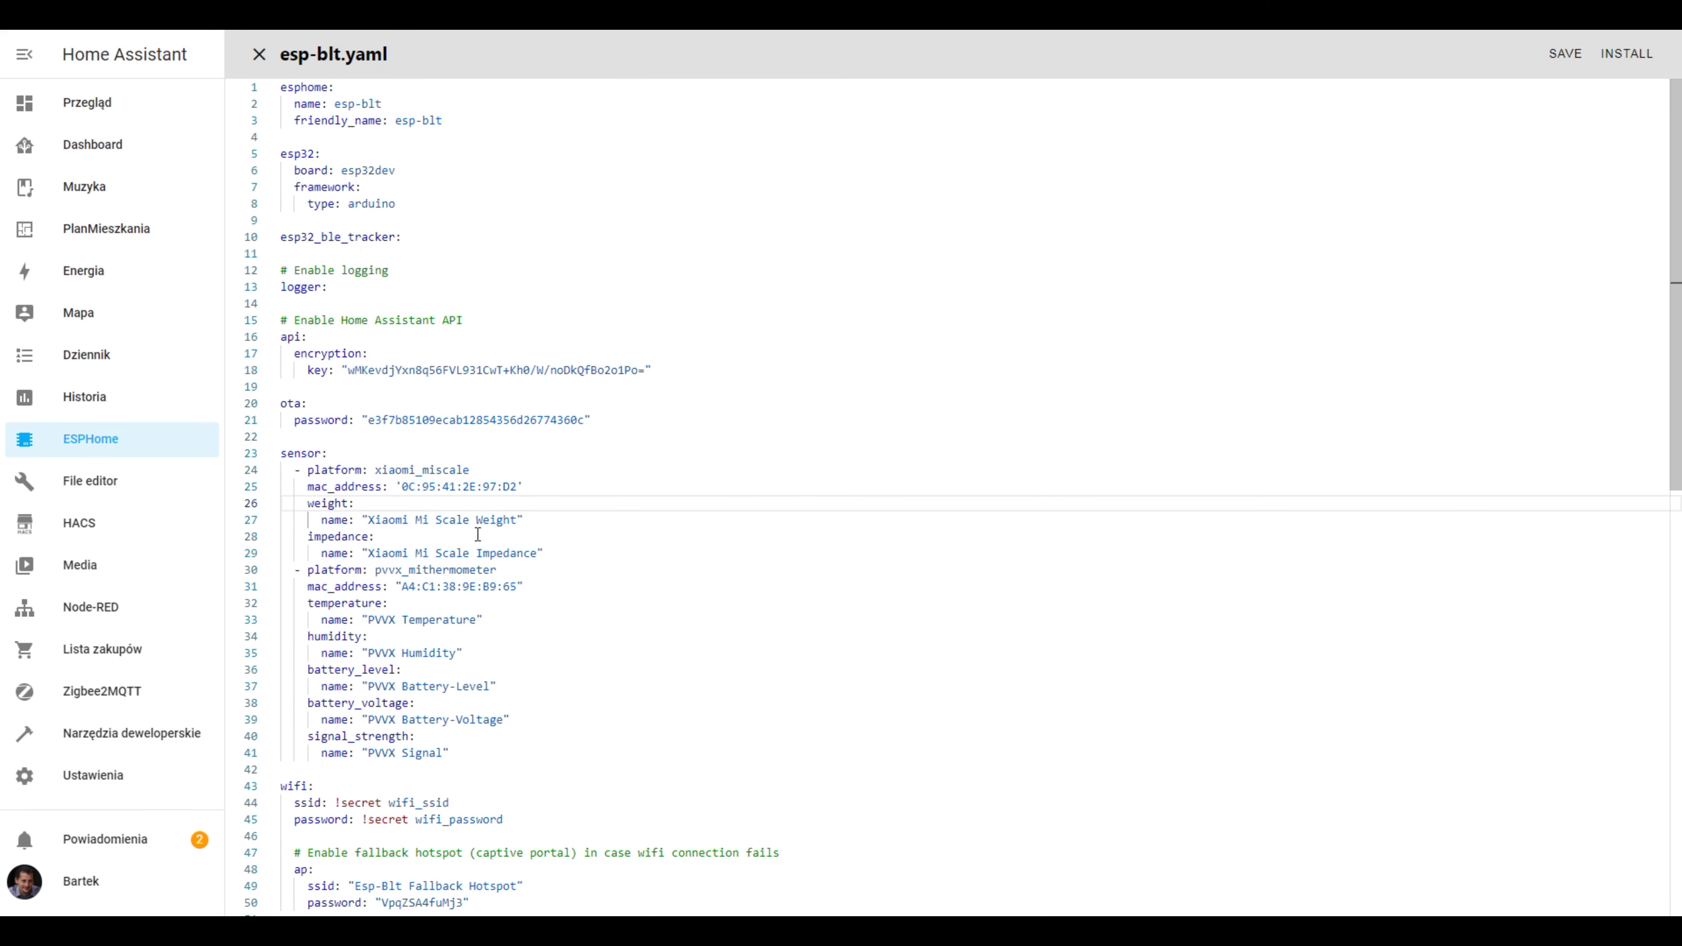
{"action": "left_click_drag", "start_coordinate": [550, 549], "coordinate": [244, 479]}
{"action": "key", "text": "ctrl+v"}
{"action": "scroll", "coordinate": [441, 558], "scroll_direction": "down", "scroll_amount": 1}
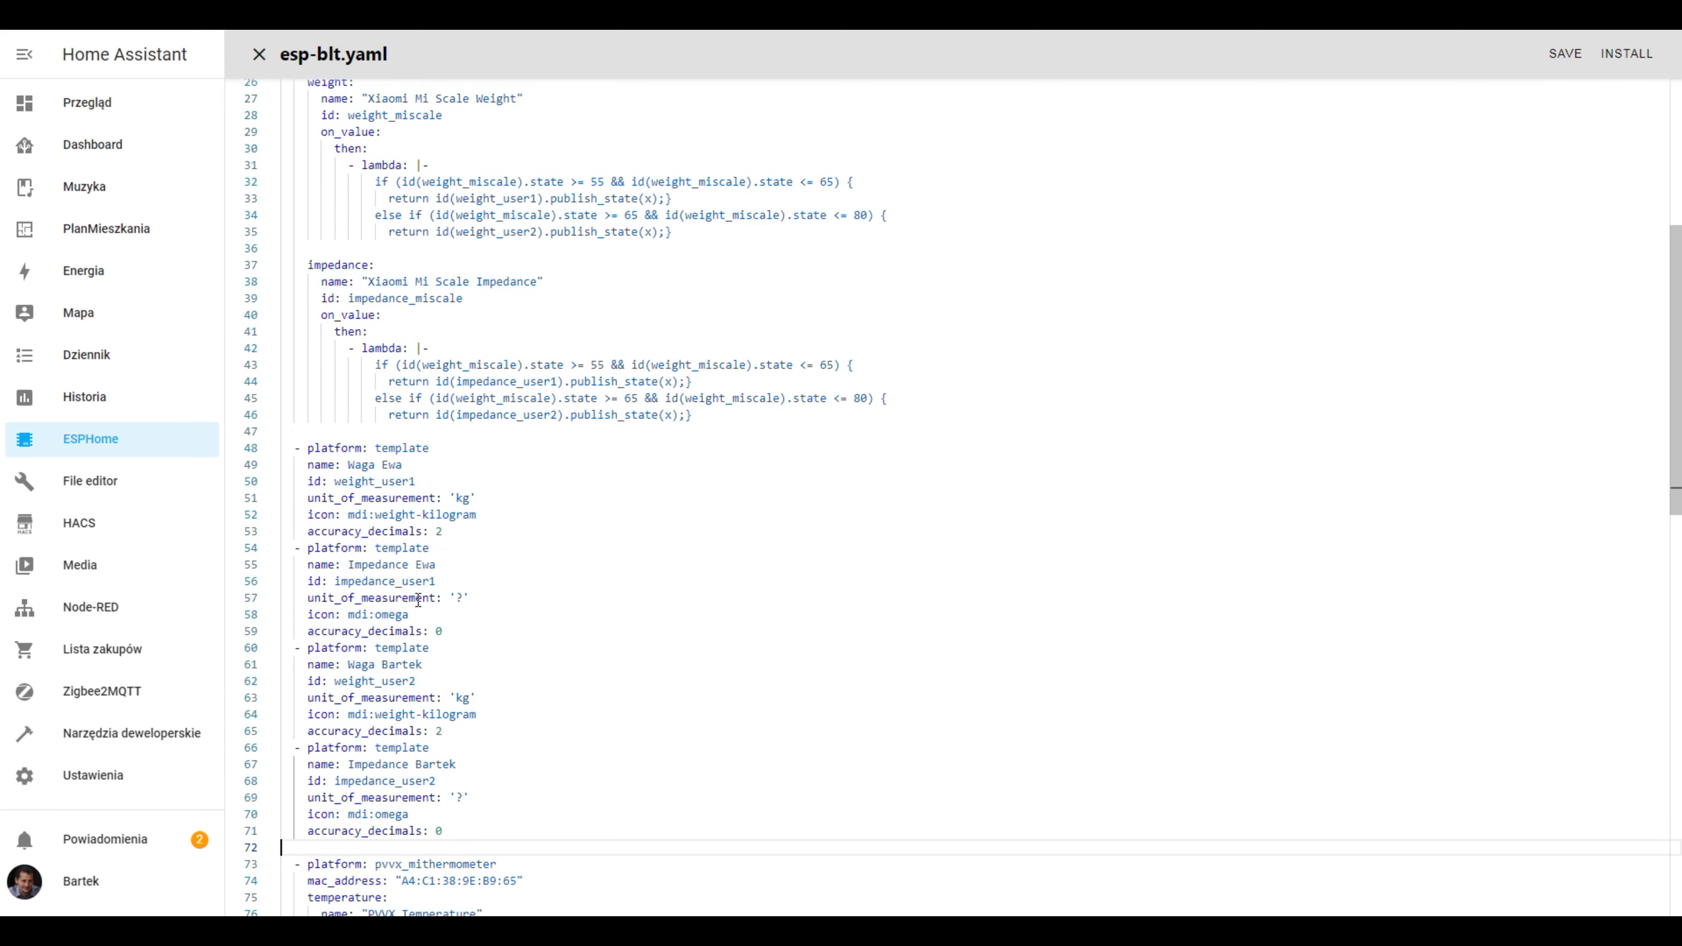
{"action": "scroll", "coordinate": [494, 370], "scroll_direction": "up", "scroll_amount": 2}
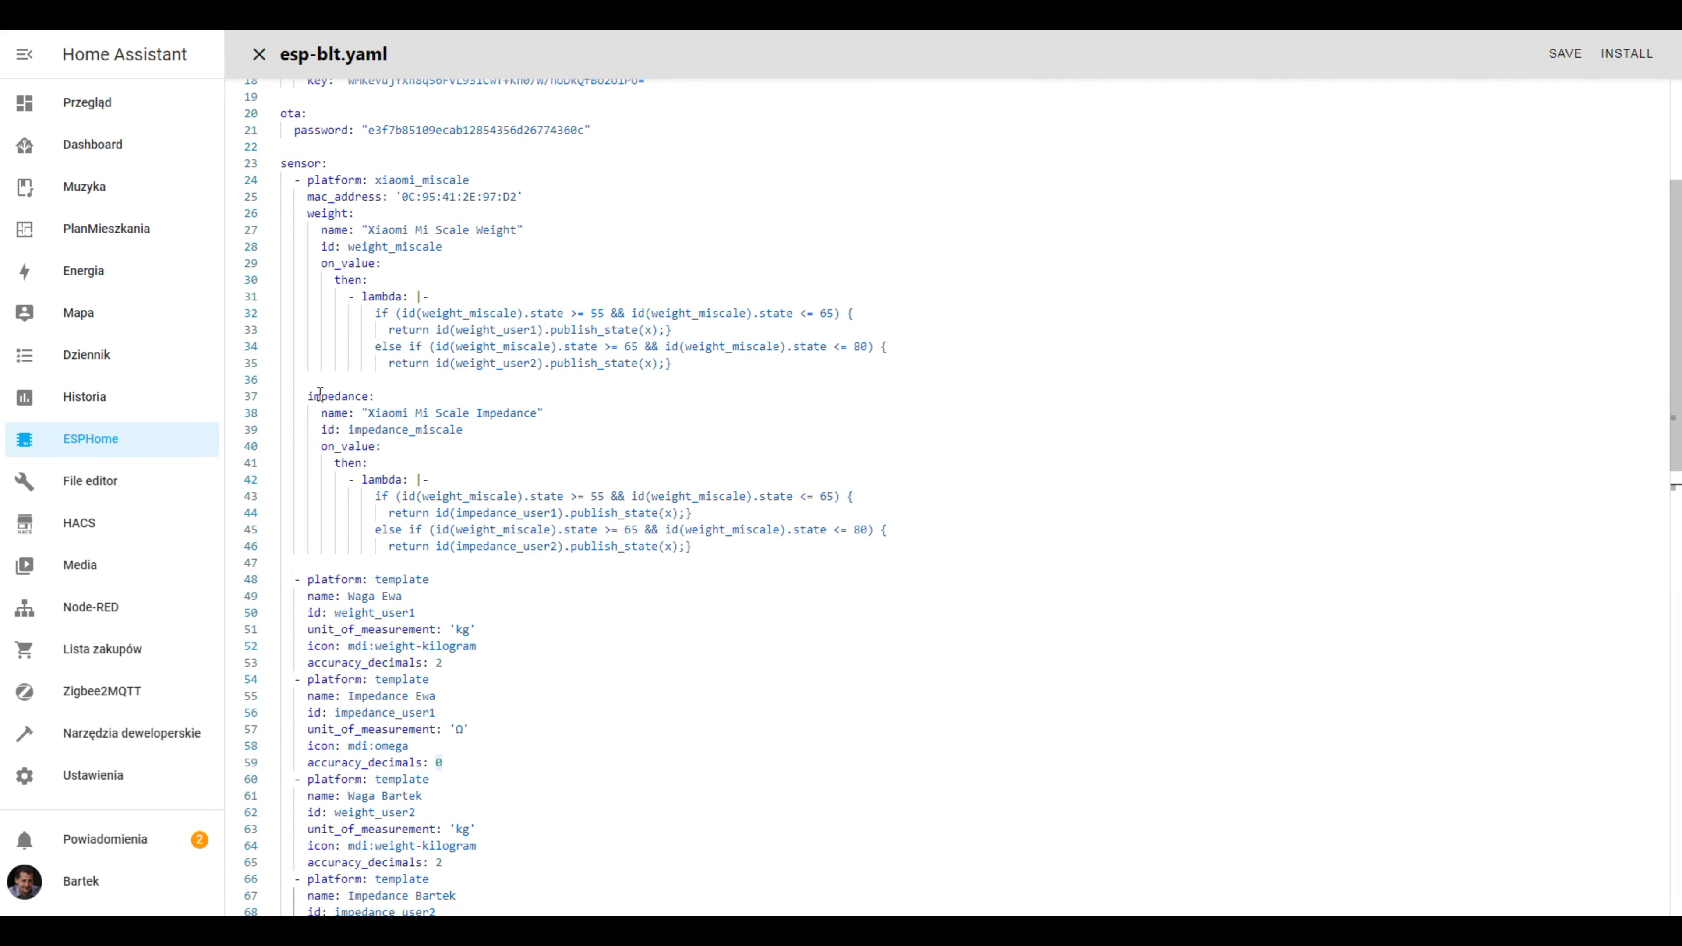
- Review the weight-range conditions in the lambdas and the matching user1 and user2 sensor ids in esp-blt.yaml
{"action": "left_click", "coordinate": [594, 315]}
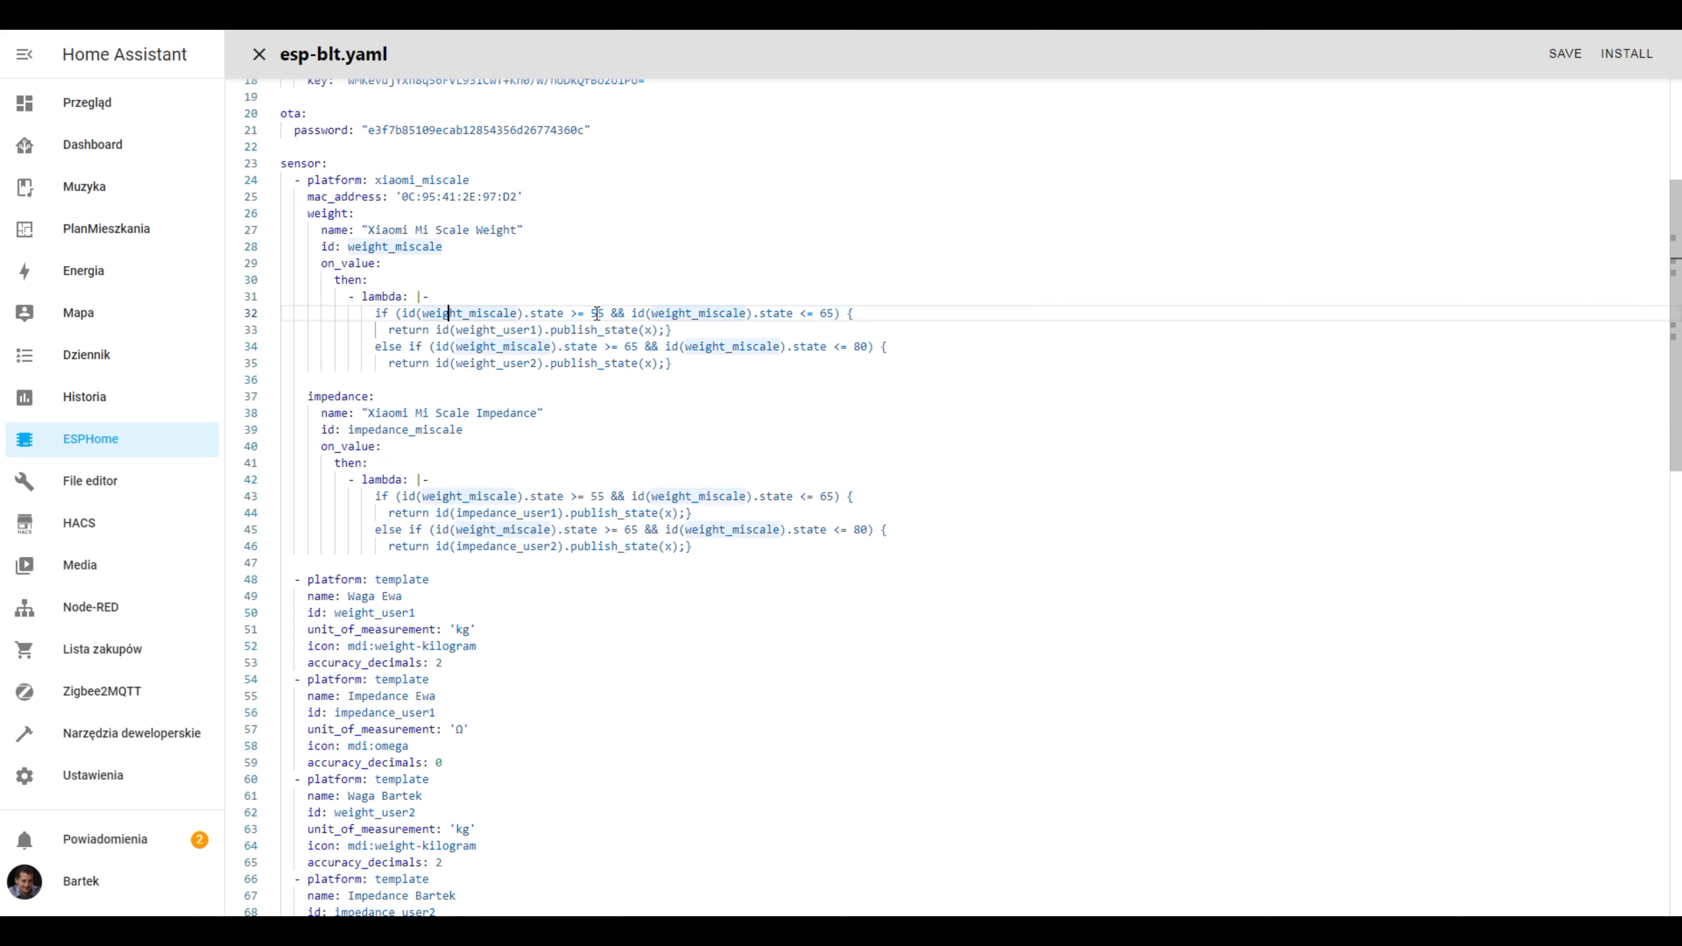
{"action": "left_click_drag", "start_coordinate": [591, 316], "coordinate": [604, 315]}
{"action": "double_click", "coordinate": [833, 313]}
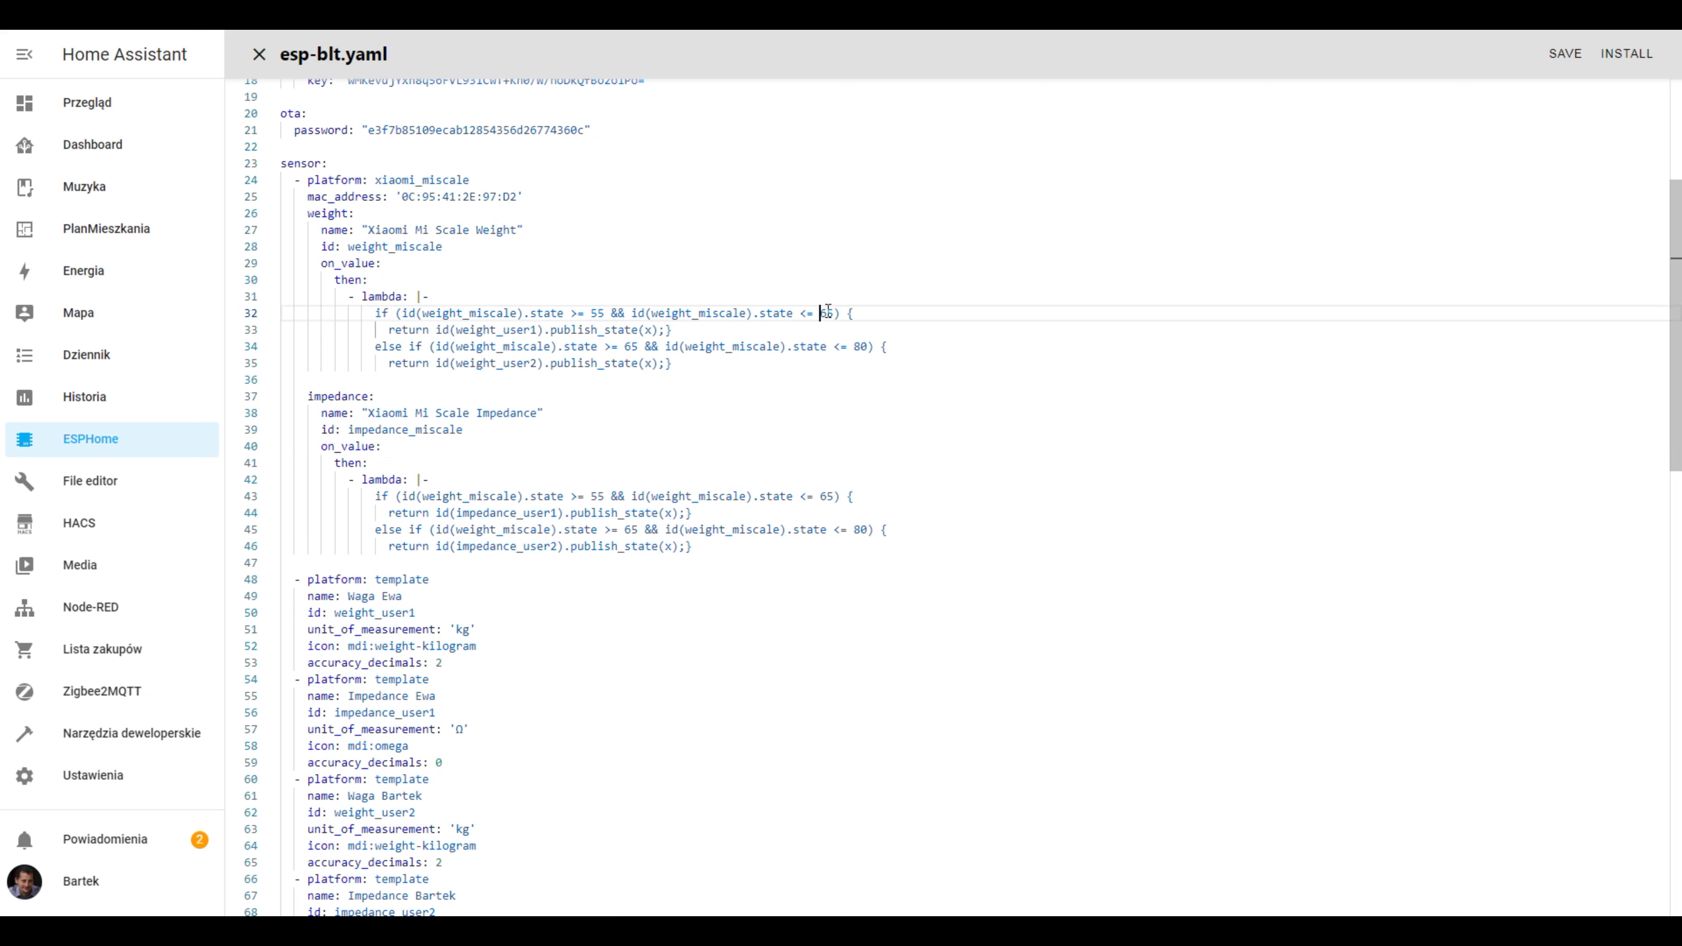
{"action": "left_click_drag", "start_coordinate": [456, 330], "coordinate": [540, 328]}
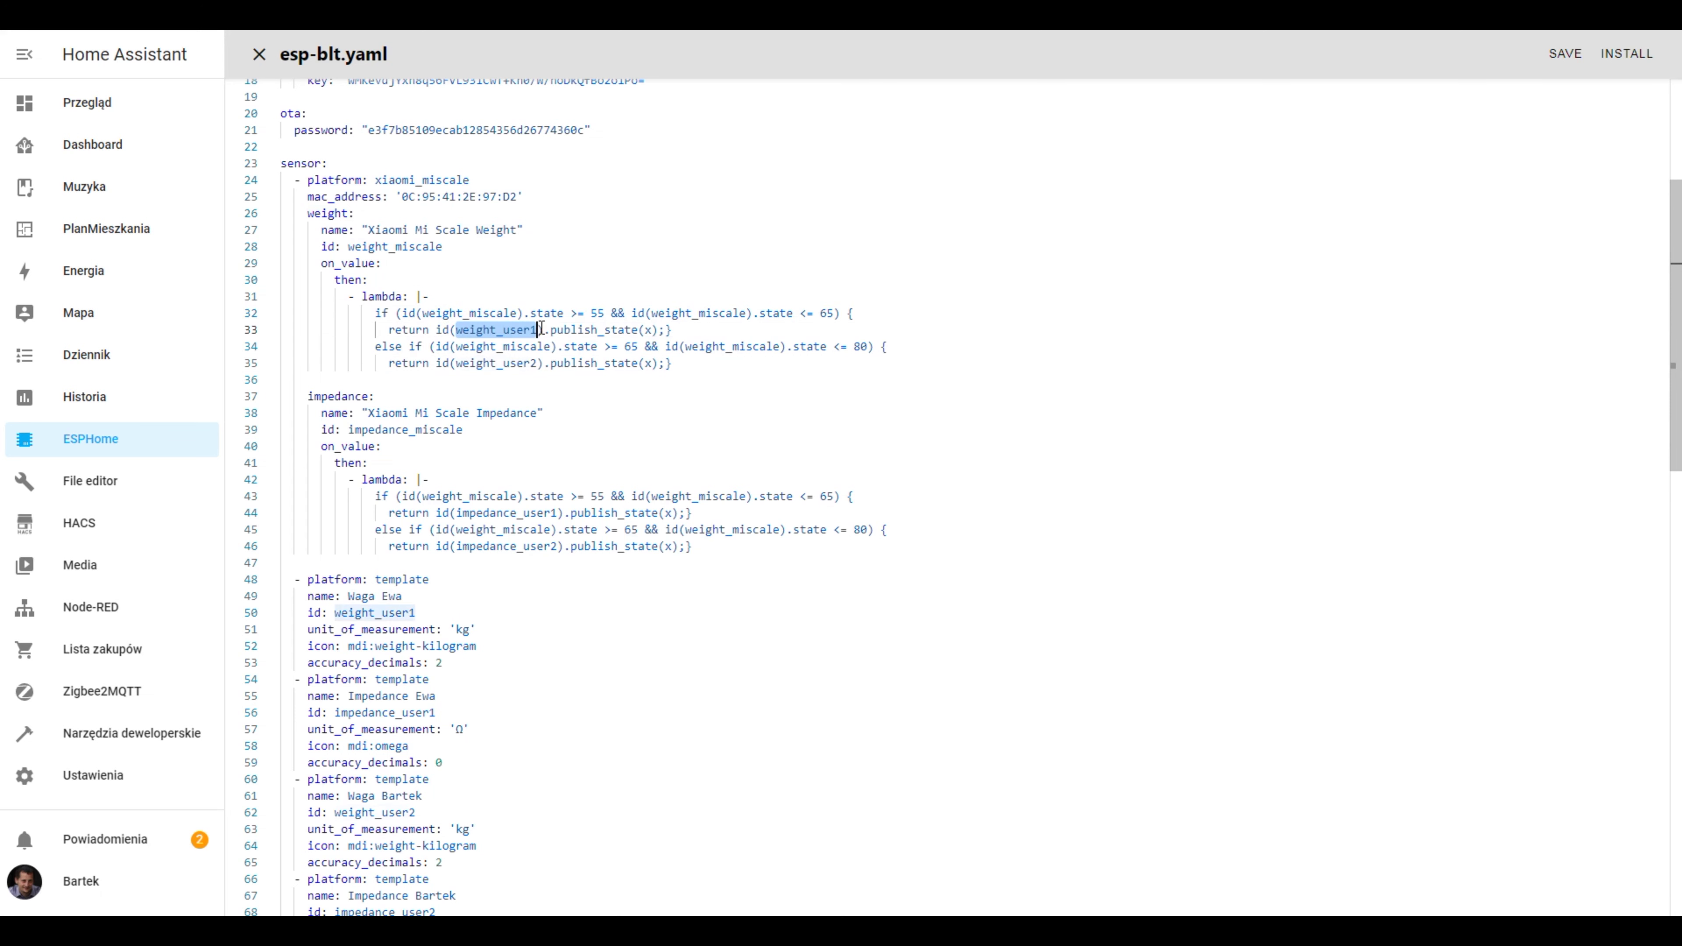
{"action": "double_click", "coordinate": [621, 346]}
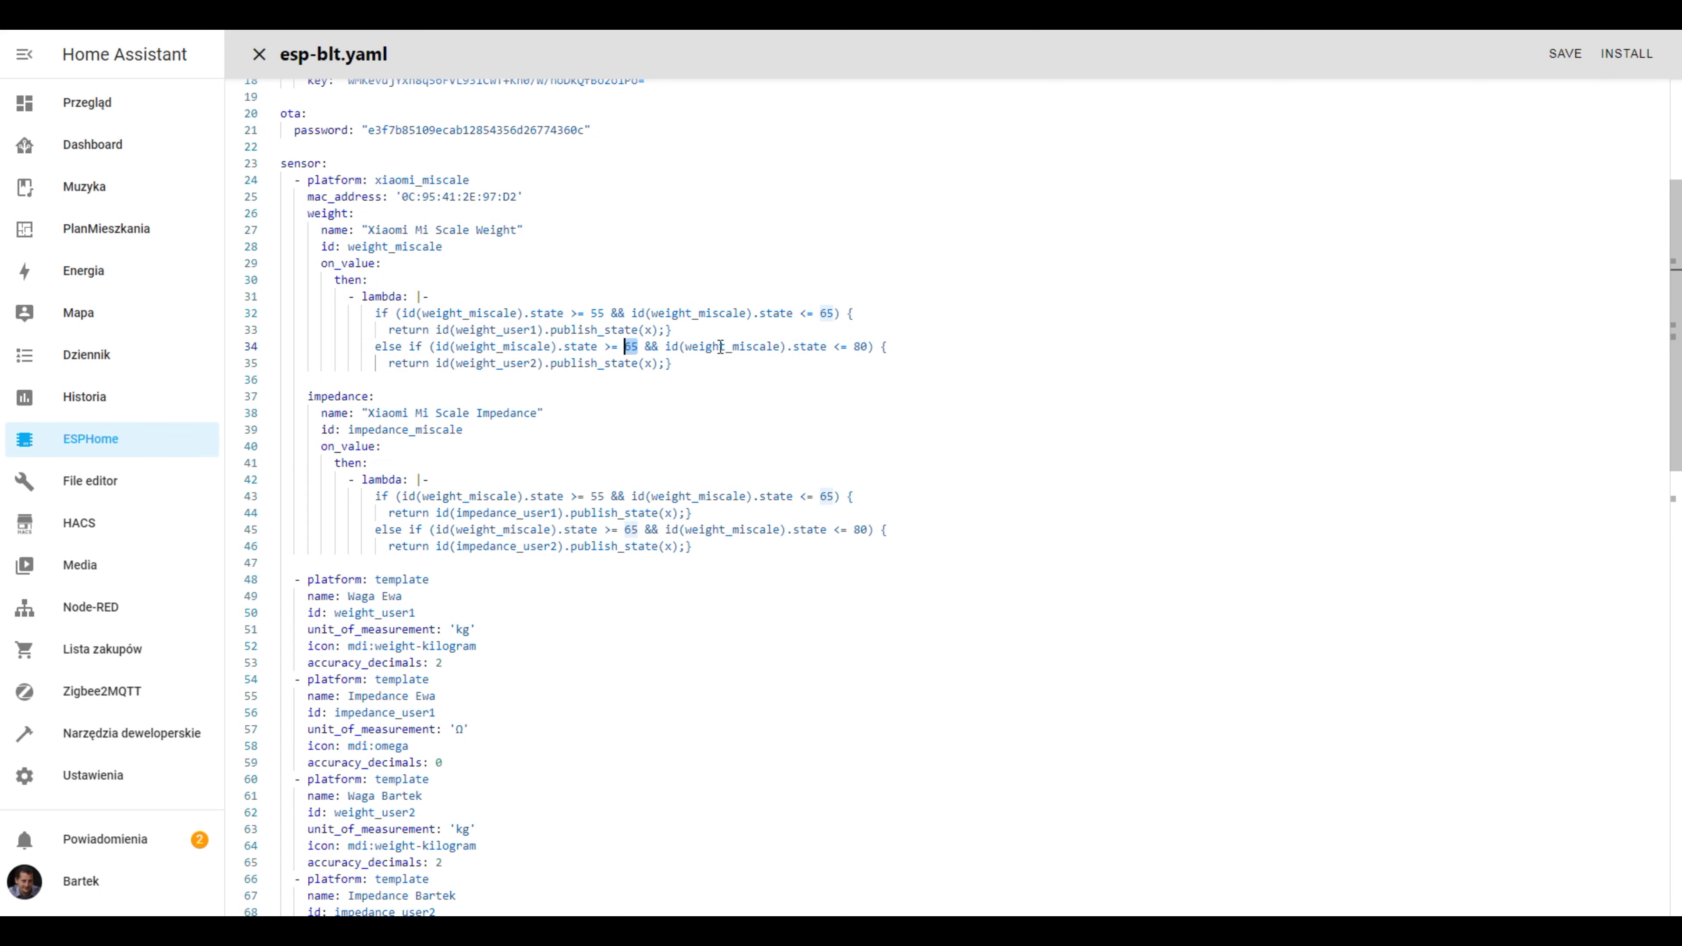
{"action": "left_click", "coordinate": [870, 349]}
{"action": "left_click", "coordinate": [510, 363]}
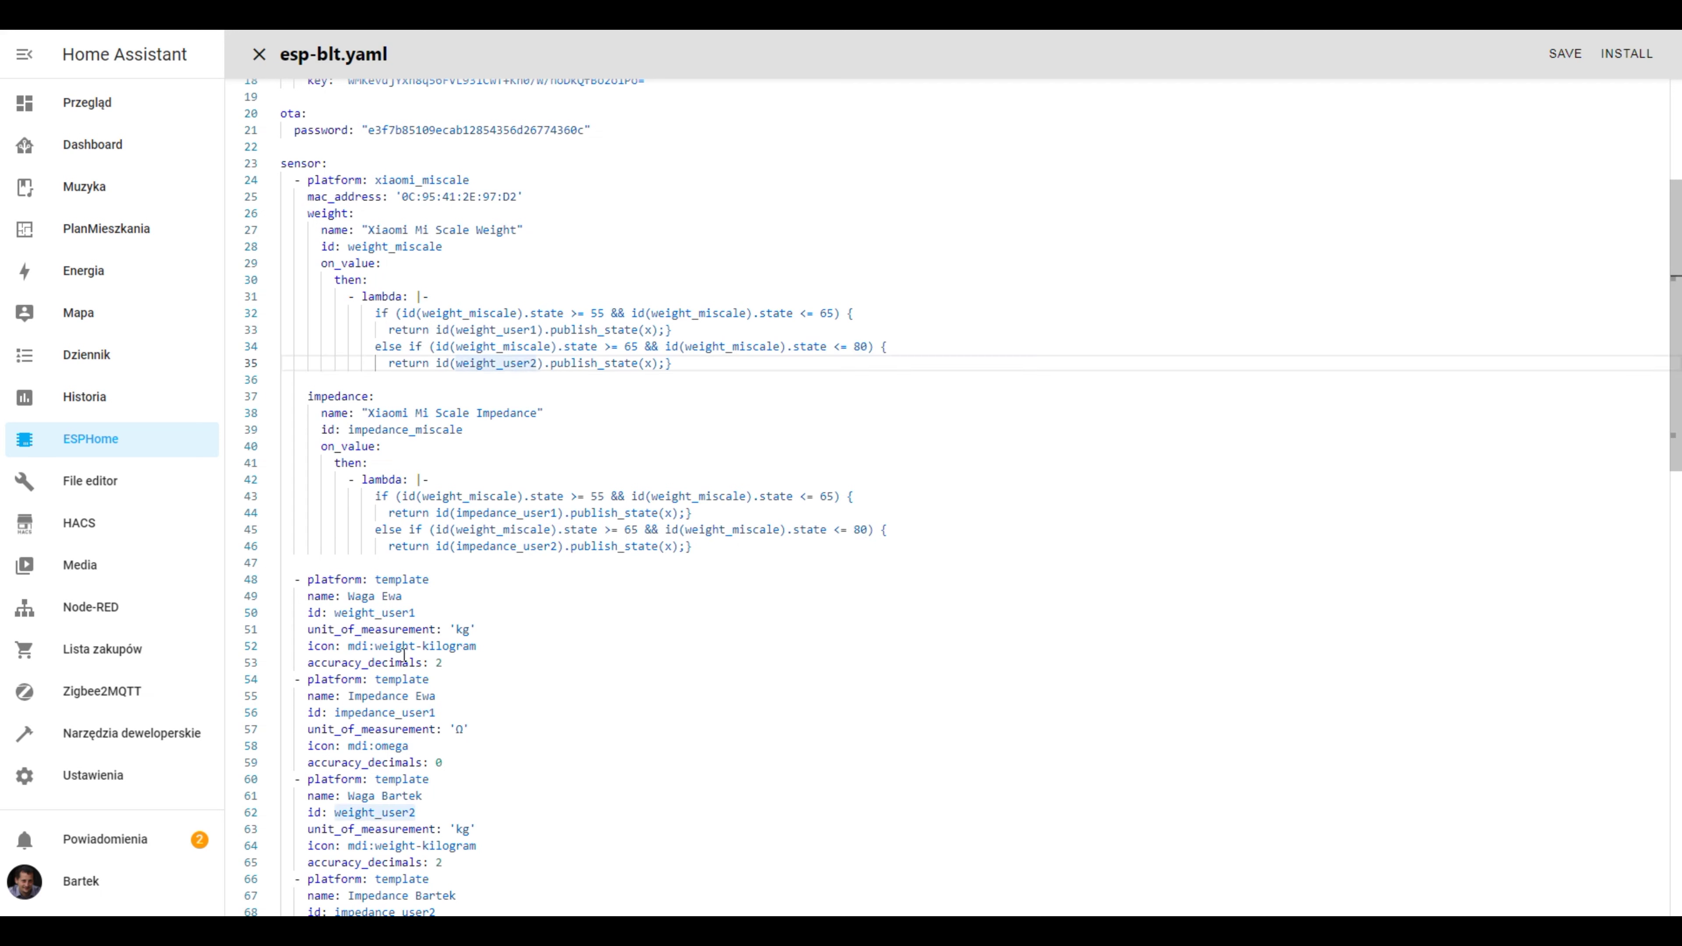
{"action": "double_click", "coordinate": [338, 713]}
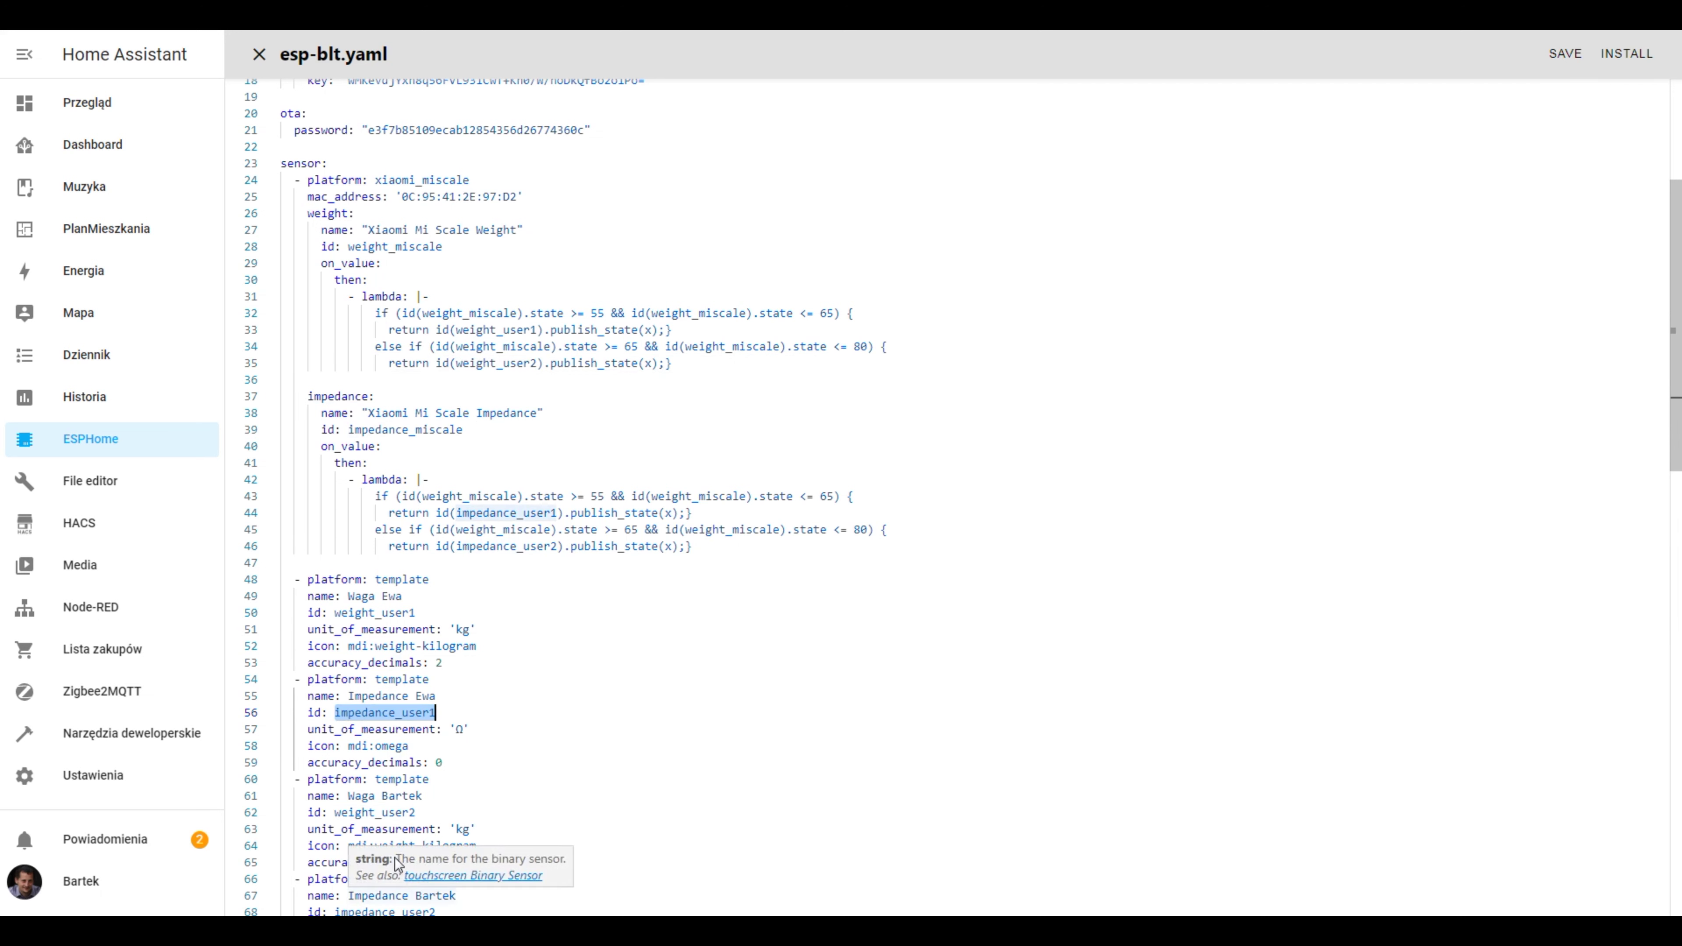
{"action": "left_click_drag", "start_coordinate": [336, 811], "coordinate": [417, 813]}
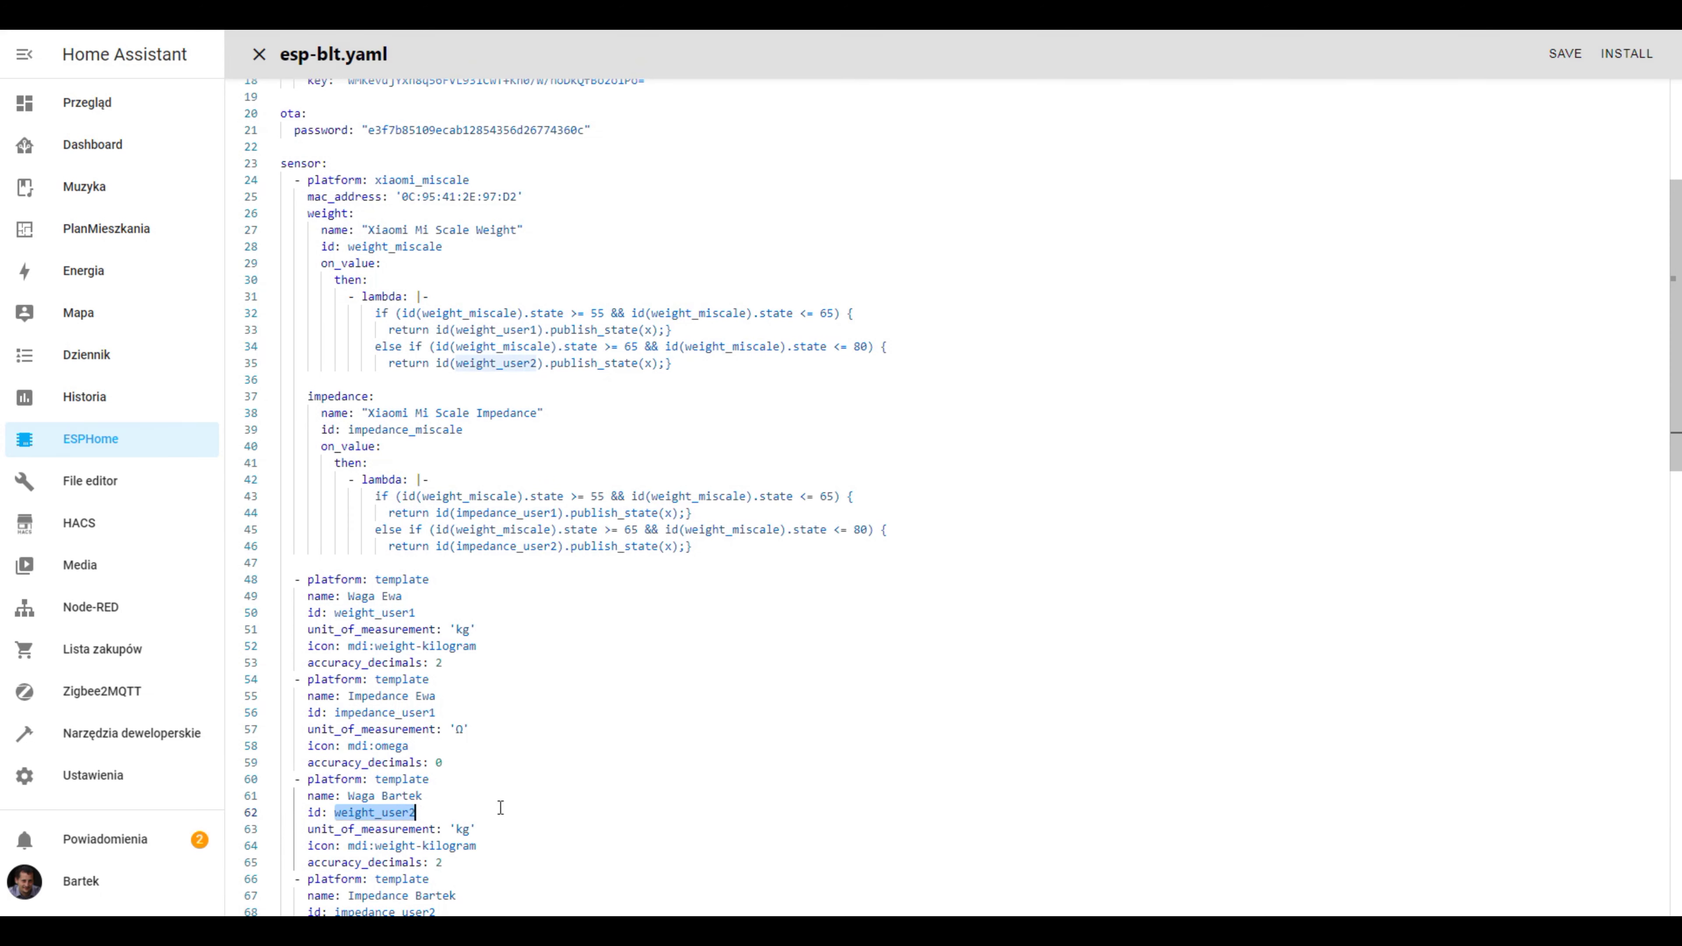
- Save esp-blt.yaml, install it wirelessly on the device and close the installation log
{"action": "left_click", "coordinate": [1562, 58]}
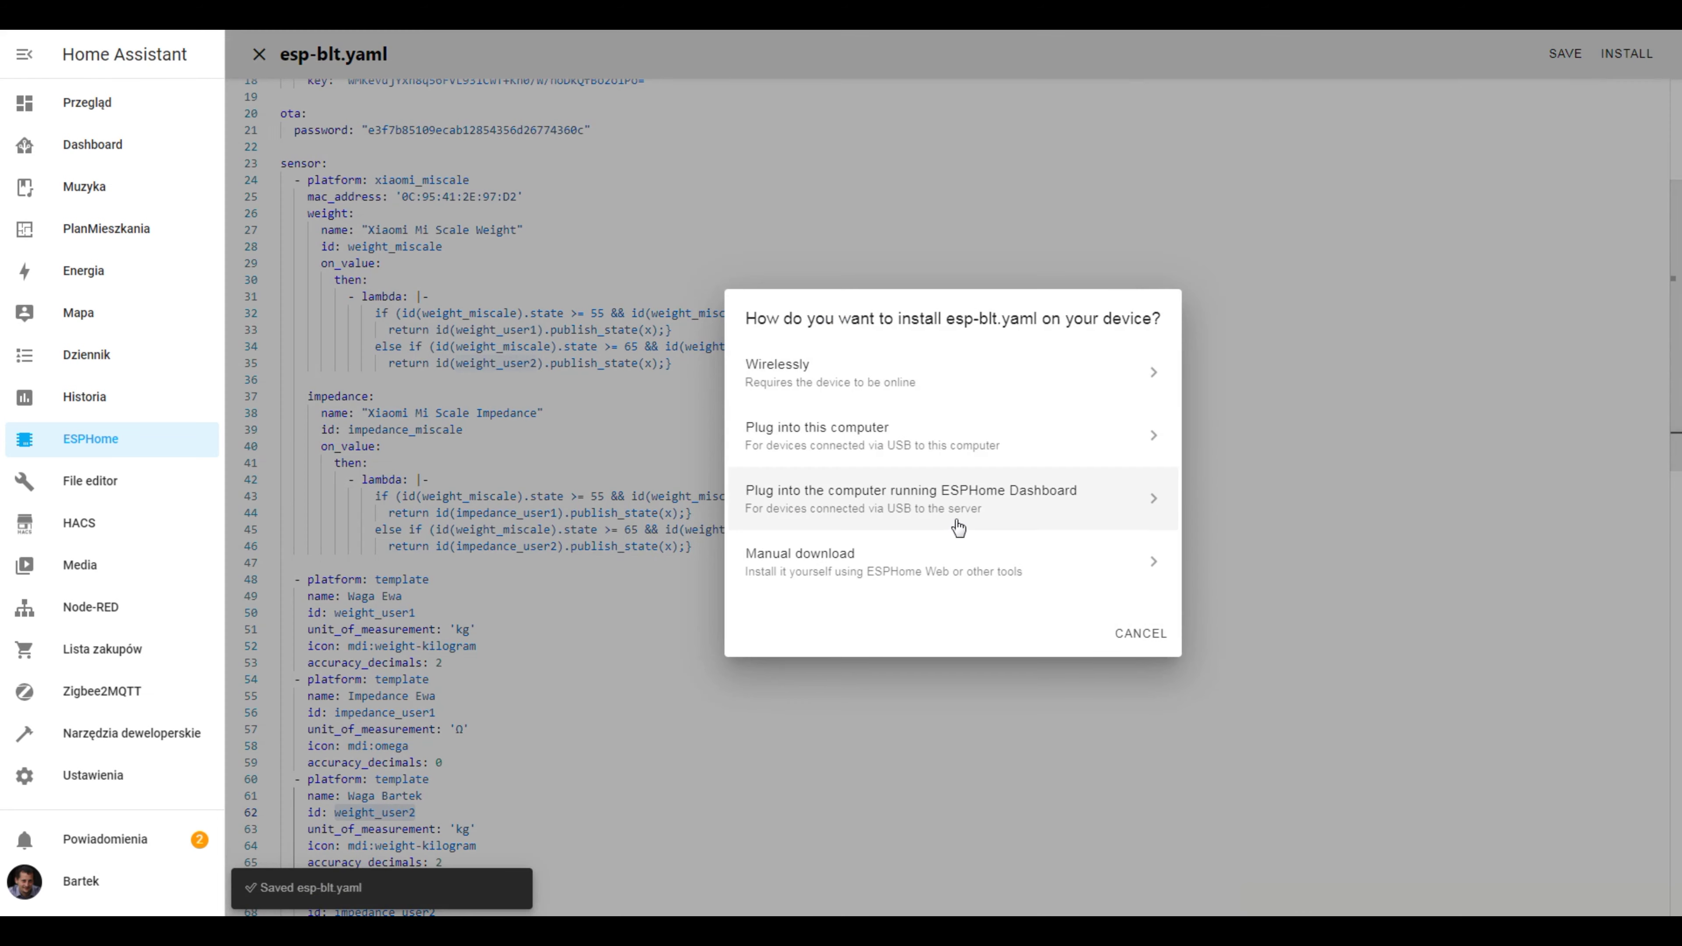
{"action": "left_click", "coordinate": [893, 383]}
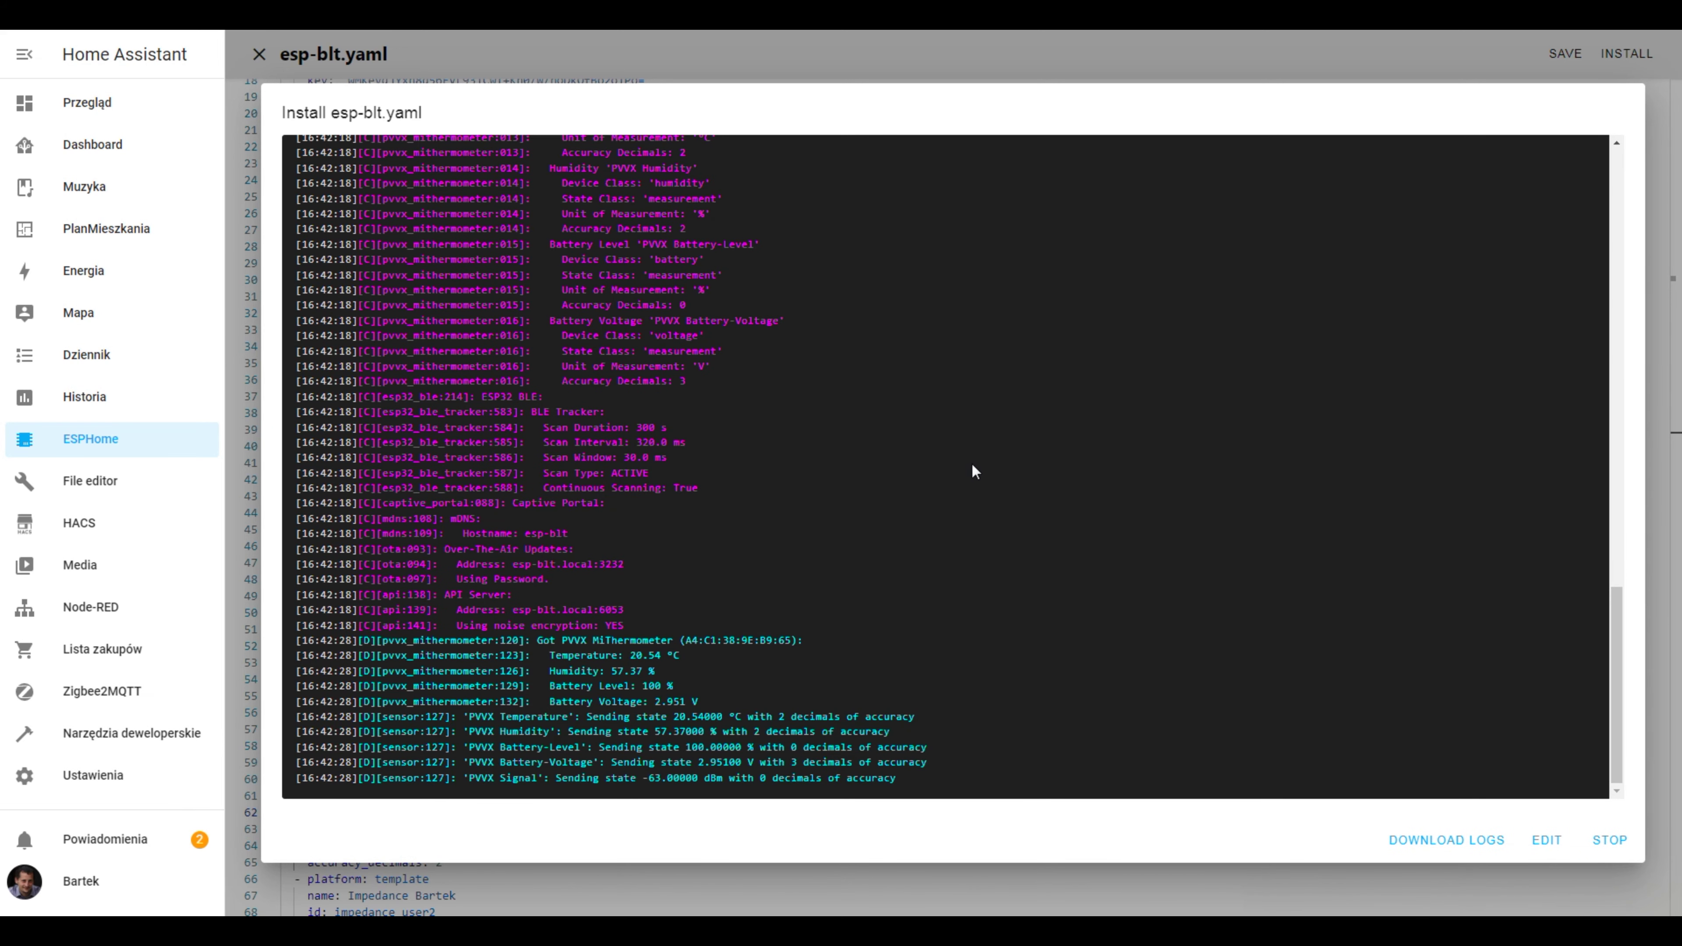
{"action": "left_click", "coordinate": [1610, 841]}
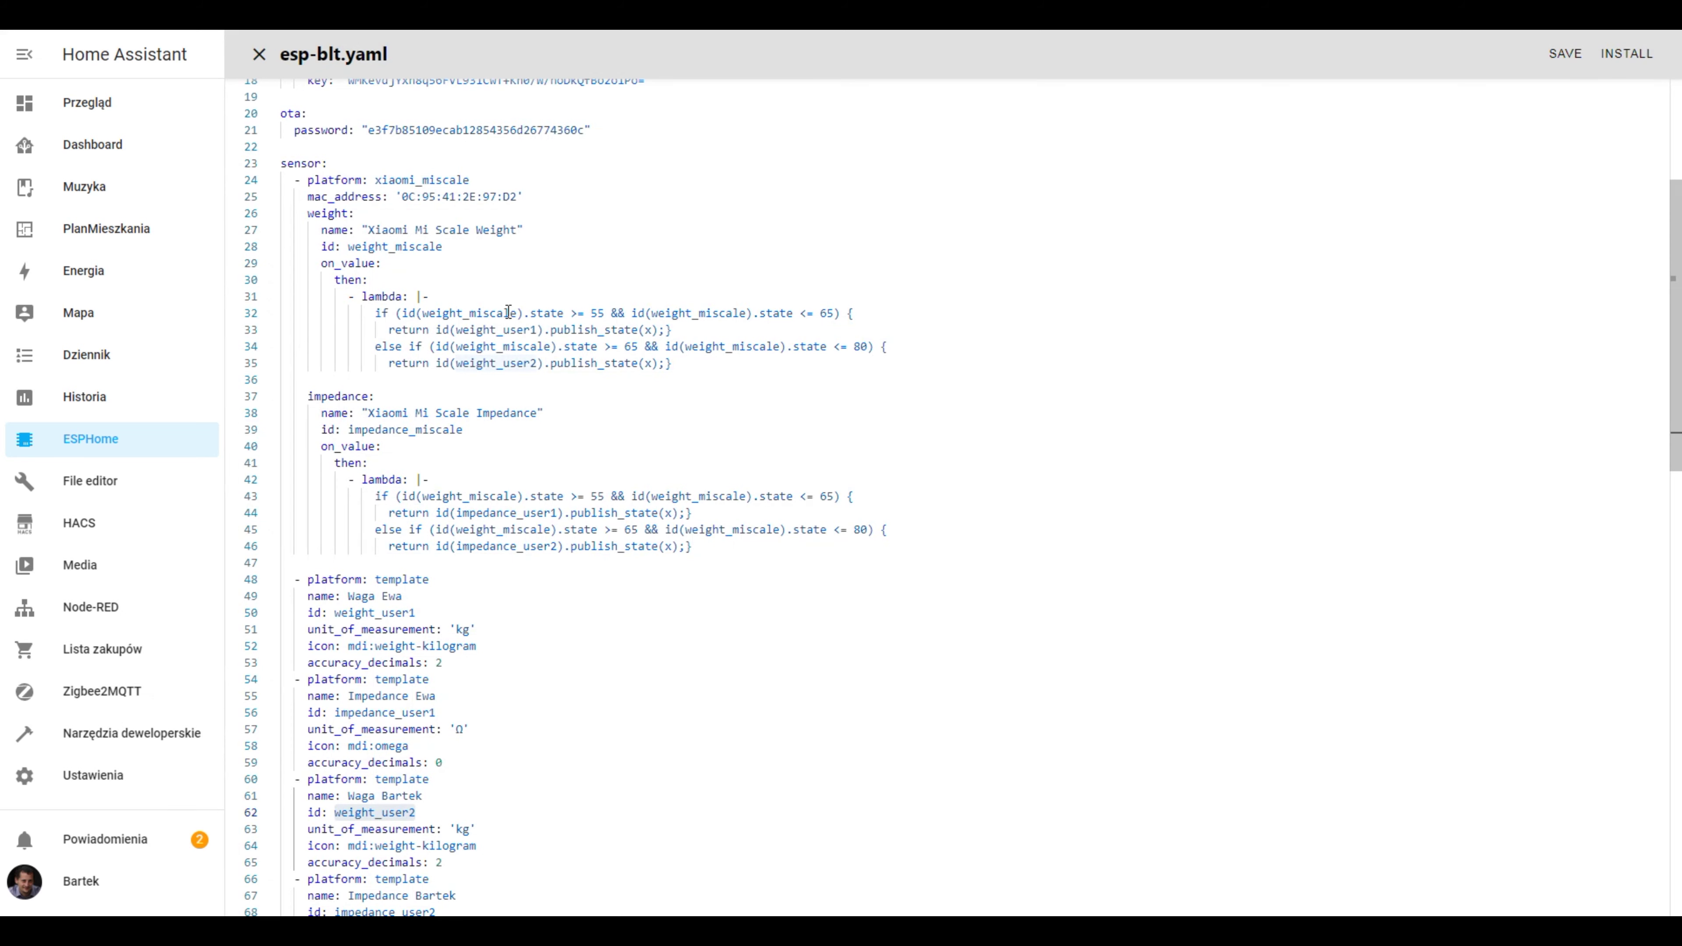
- Check the overview dashboard's Salon card for the new per-user esp-blt weight and impedance sensors
{"action": "left_click", "coordinate": [88, 116]}
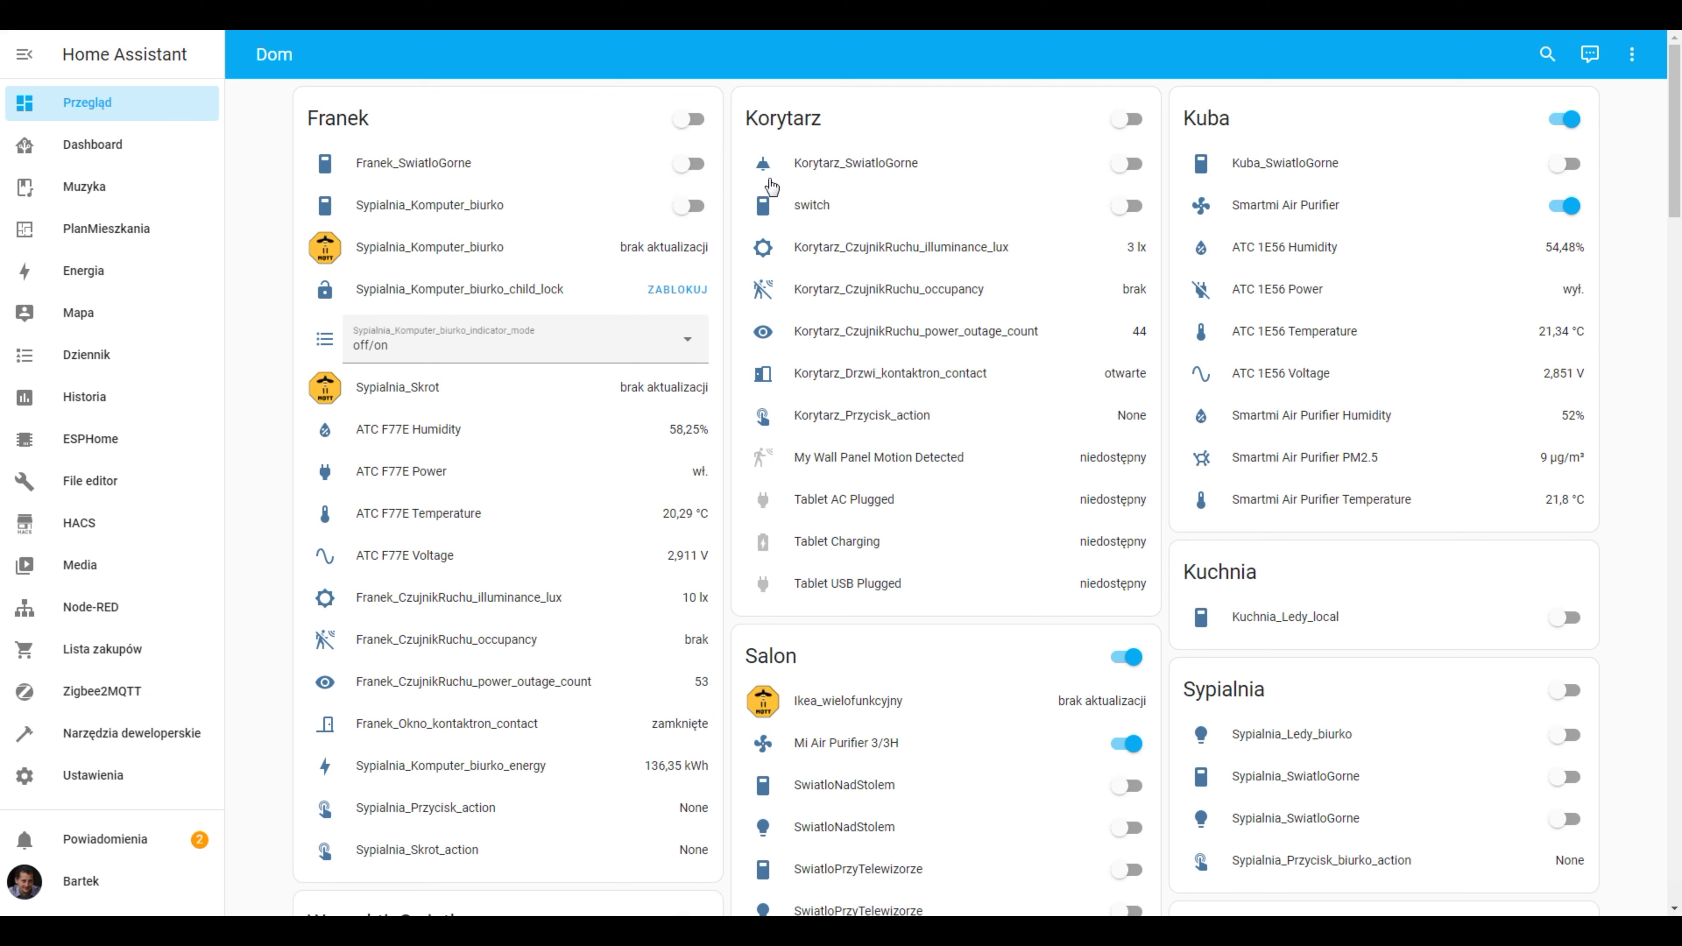
{"action": "scroll", "coordinate": [1053, 318], "scroll_direction": "down", "scroll_amount": 8}
{"action": "scroll", "coordinate": [1044, 351], "scroll_direction": "down", "scroll_amount": 3}
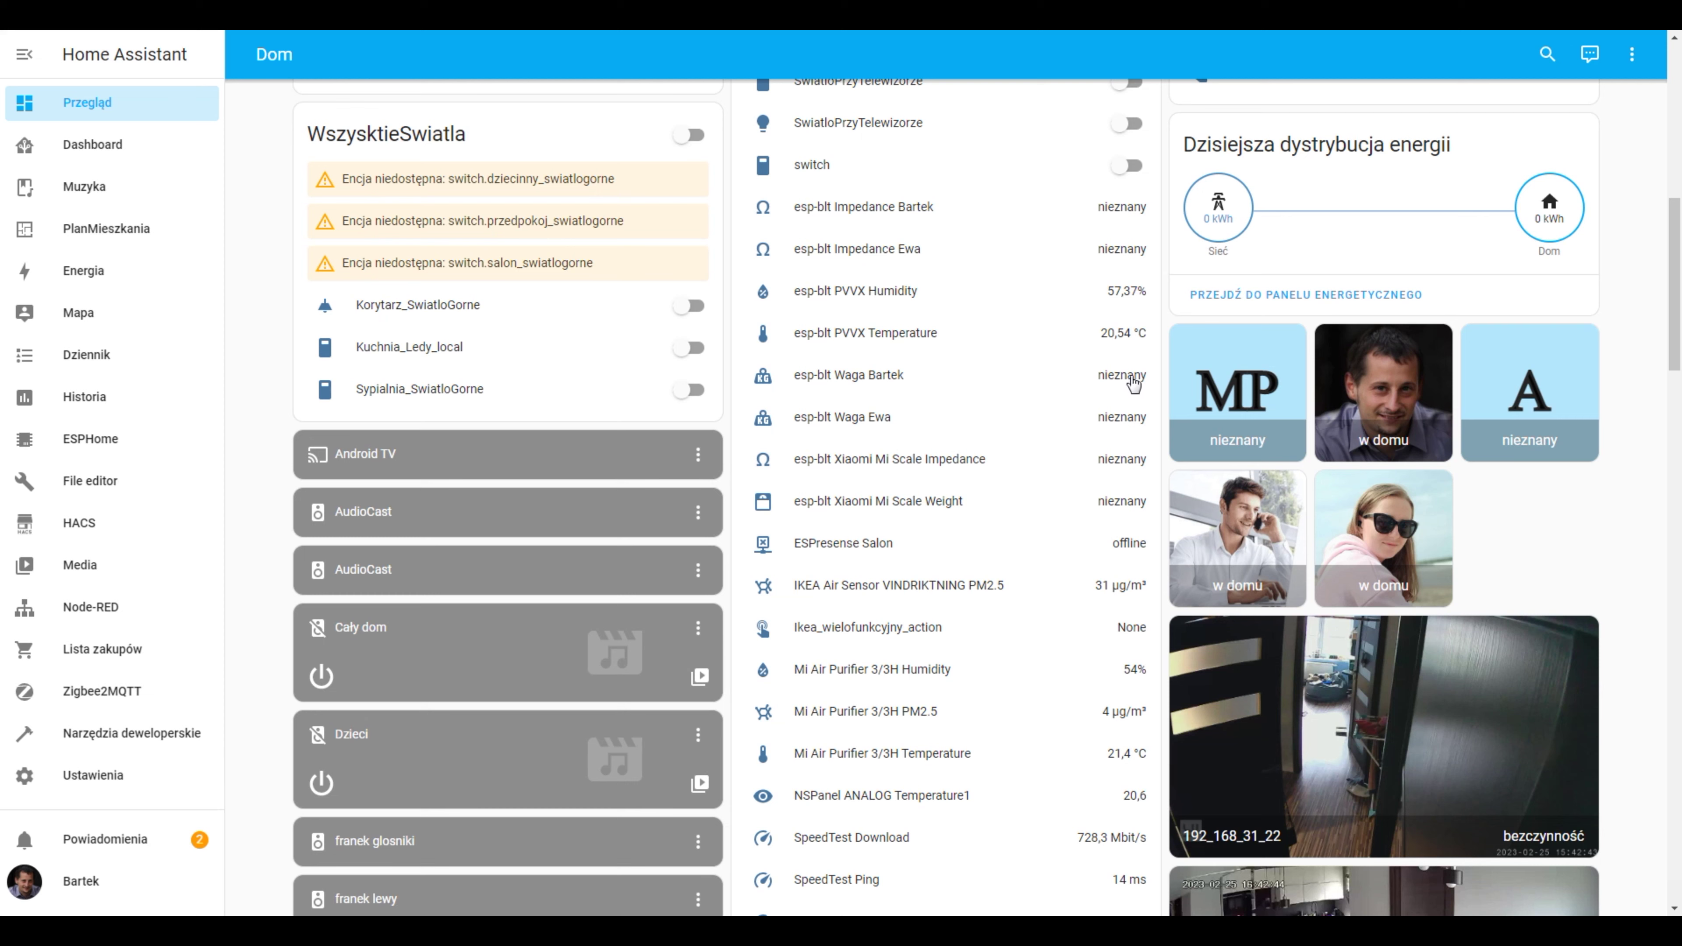
{"action": "scroll", "coordinate": [1060, 600], "scroll_direction": "up", "scroll_amount": 3}
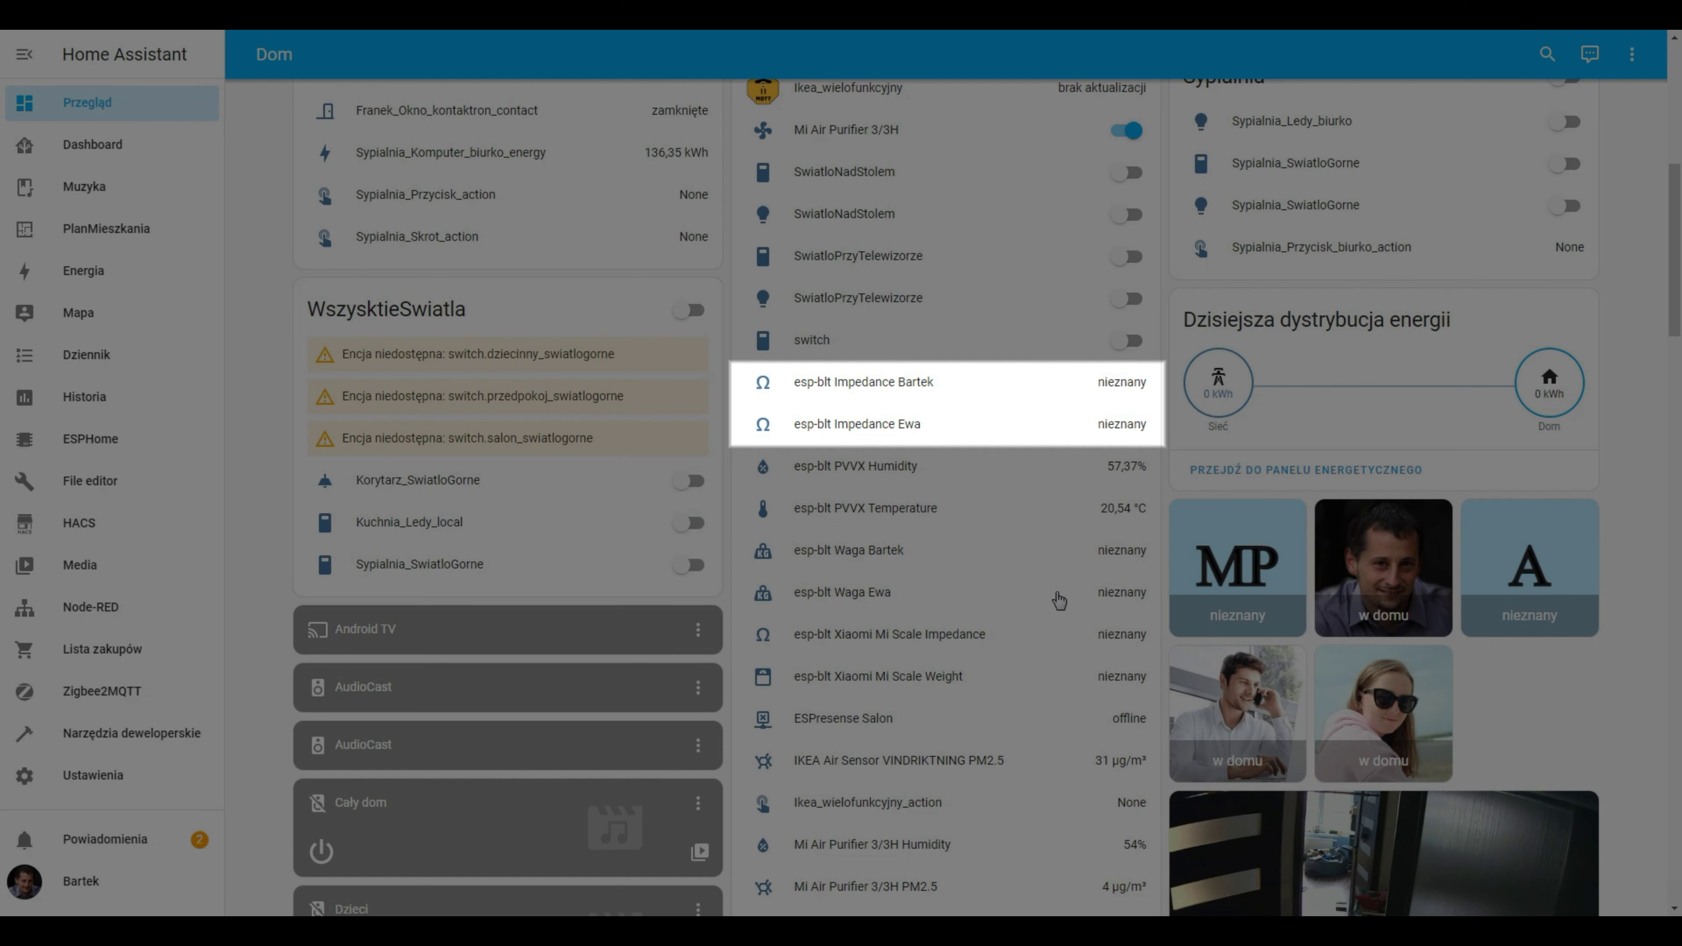